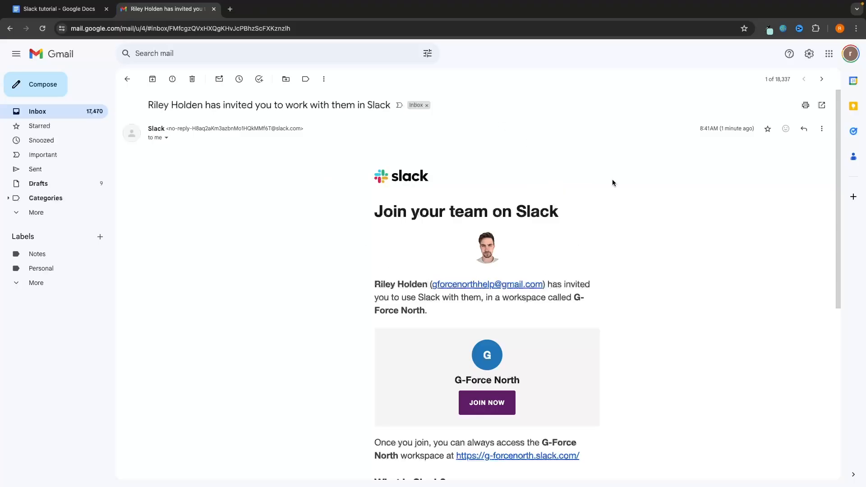
- Scroll through the G-Force North invitation email and accept it with JOIN NOW
scroll(523, 228, down, 1)
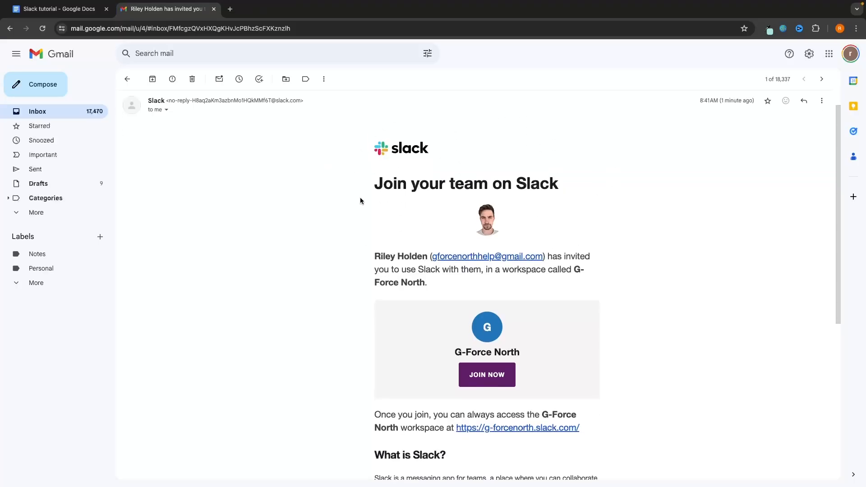
scroll(501, 201, down, 1)
scroll(519, 202, down, 1)
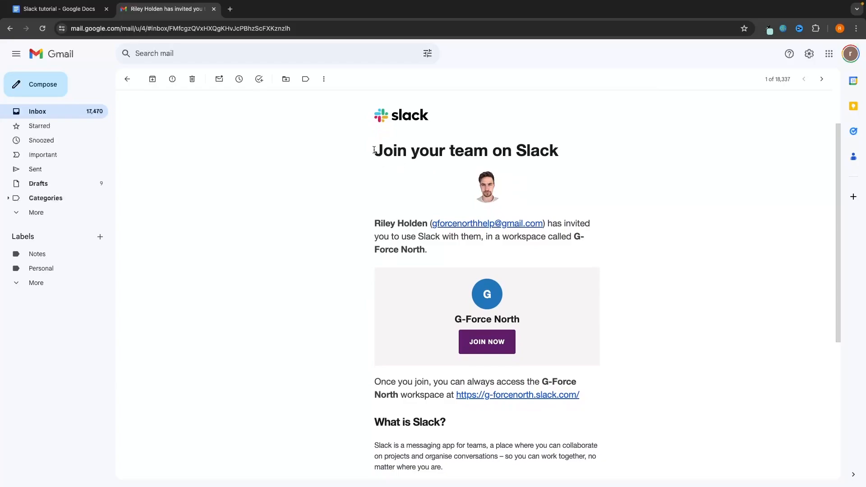
drag(374, 150, 594, 154)
click(613, 161)
click(490, 346)
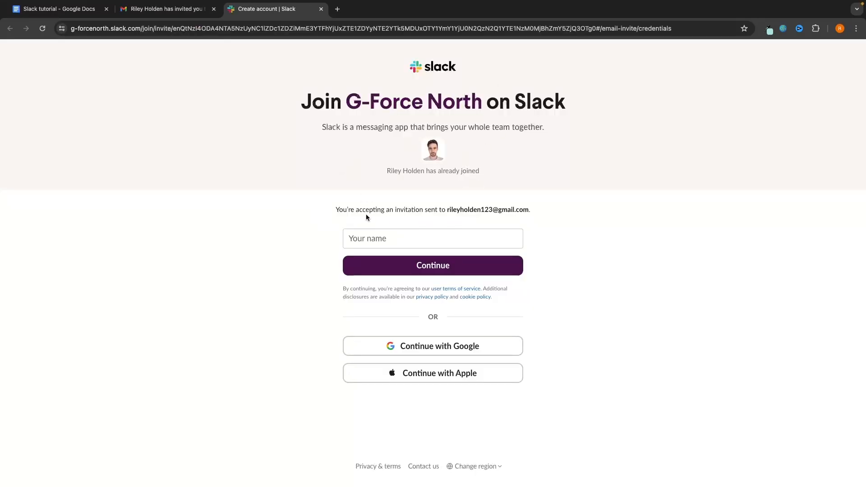
- Enter your display name to join G-Force North, then close the 'Meet channels' popup
drag(338, 209, 535, 207)
click(426, 179)
drag(347, 102, 478, 102)
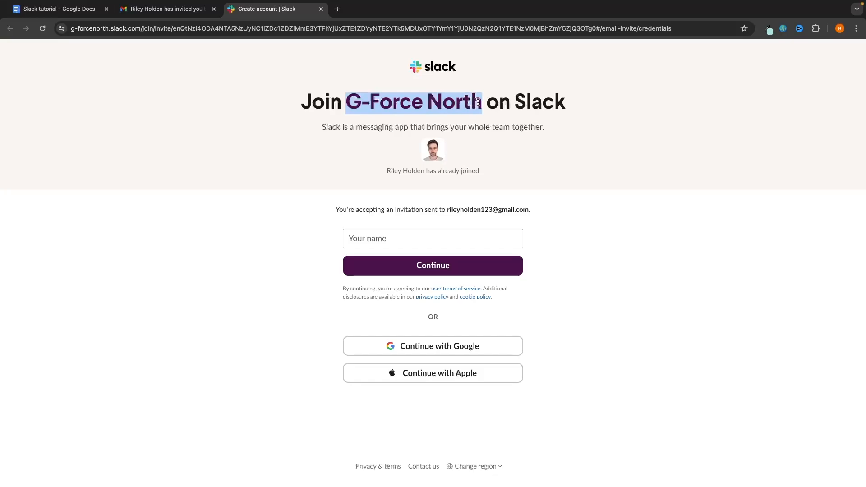
click(433, 238)
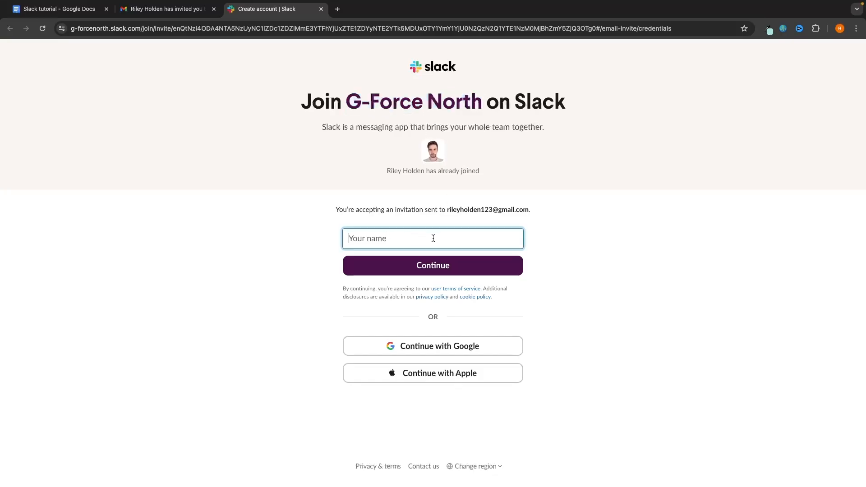
click(448, 267)
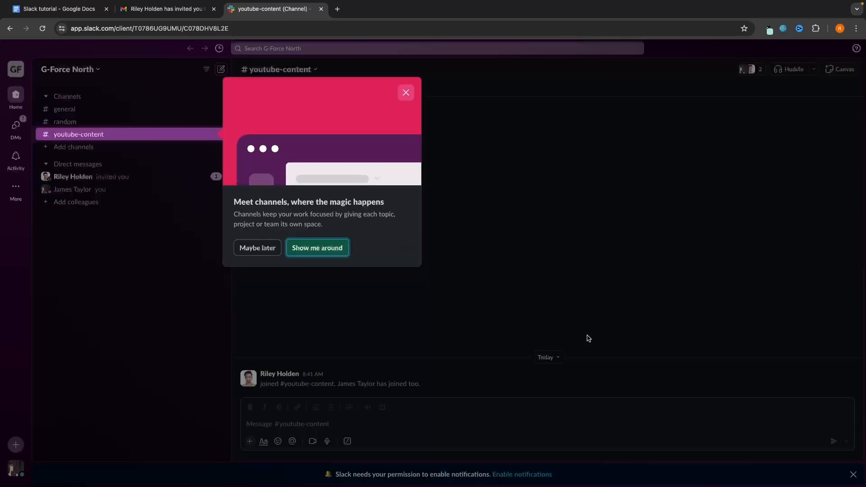
click(256, 247)
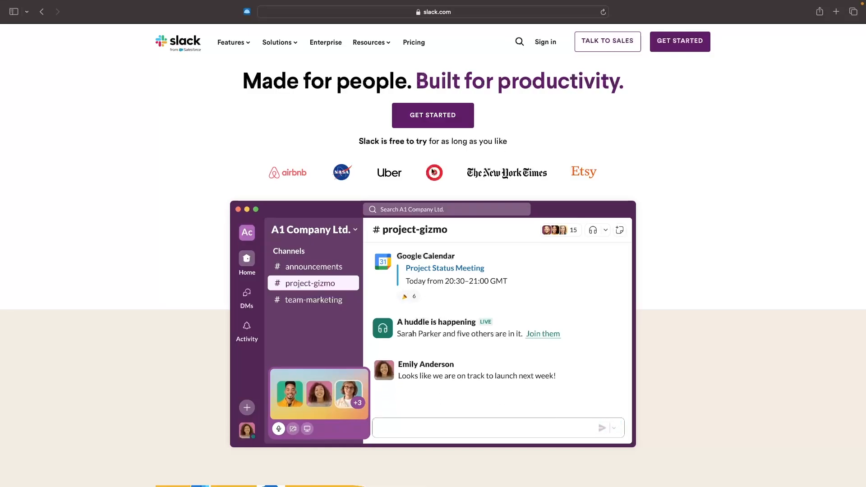
- Choose GET STARTED on slack.com to reach the 'Create a new Slack workspace' page
click(681, 42)
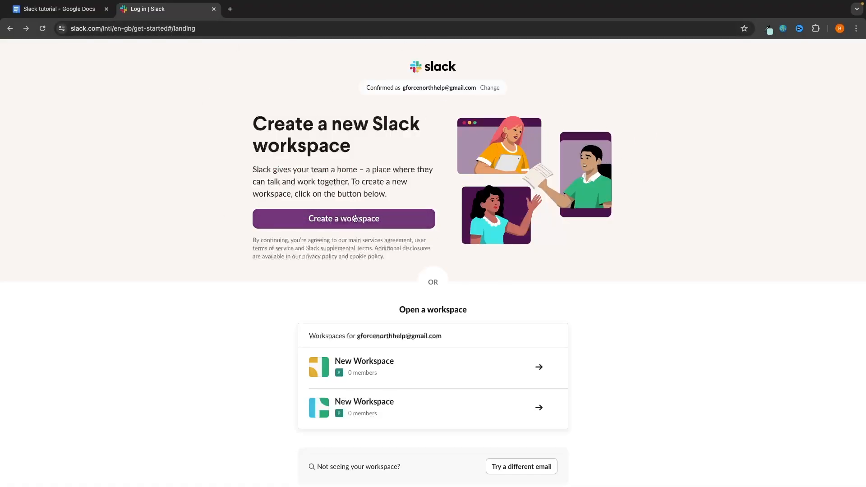
- Start a new workspace and name the team 'G-Force North'
click(318, 224)
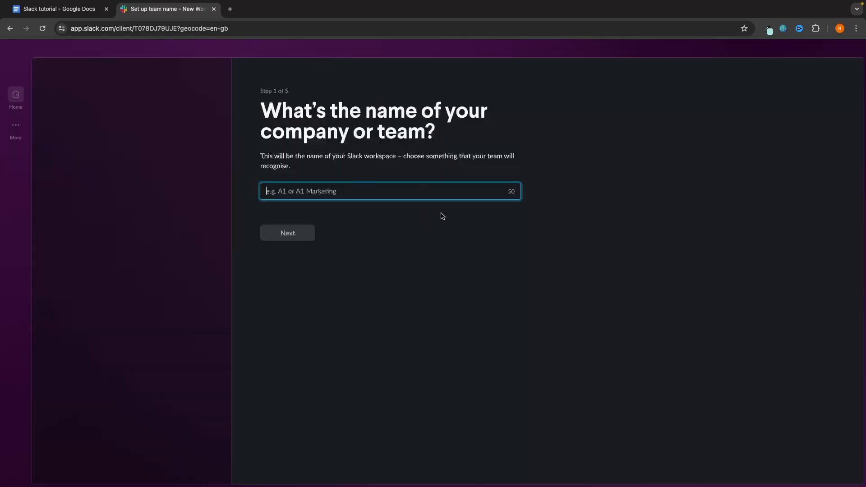
drag(262, 109, 506, 153)
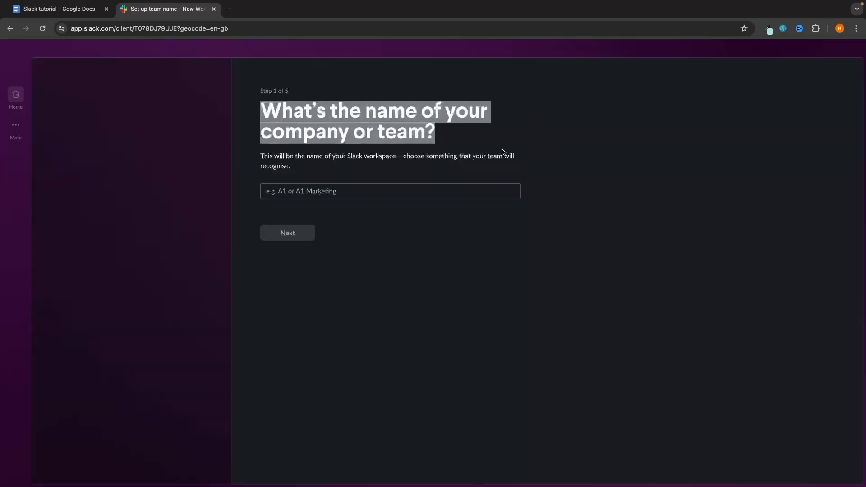
click(502, 150)
click(391, 190)
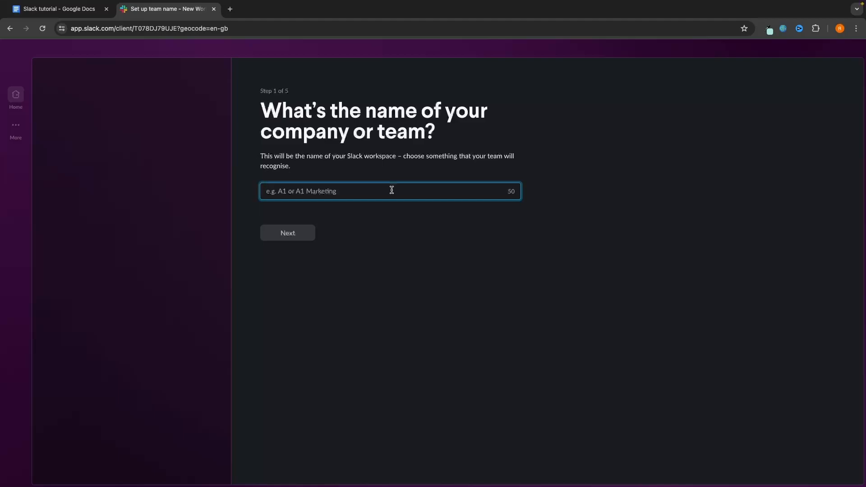
text(G-Force )
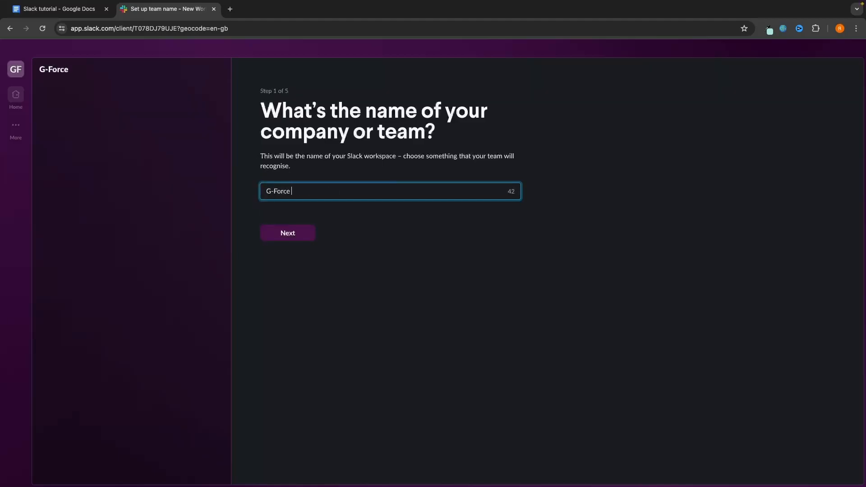
text(North)
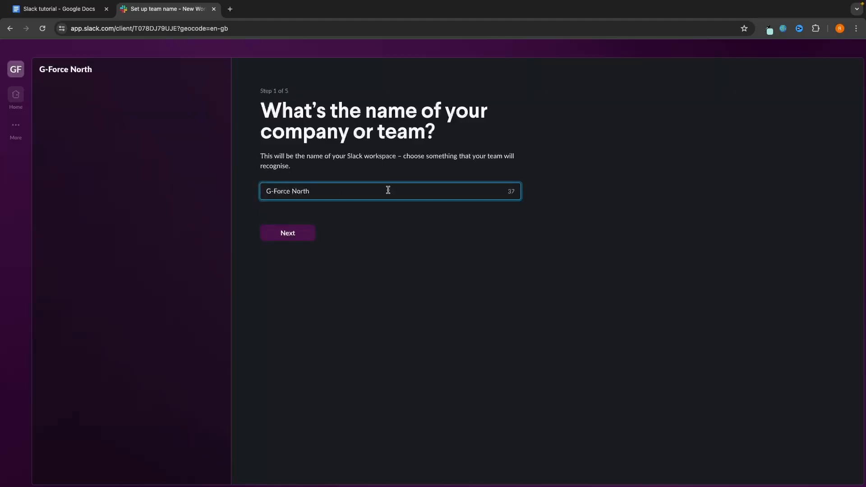
click(281, 235)
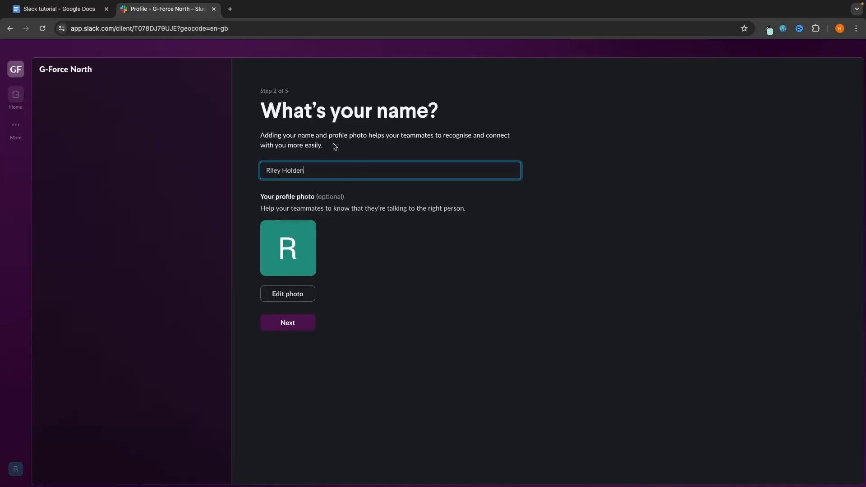
- Upload and save a profile photo, then continue to the invite-teammates step
drag(269, 109, 452, 109)
click(305, 83)
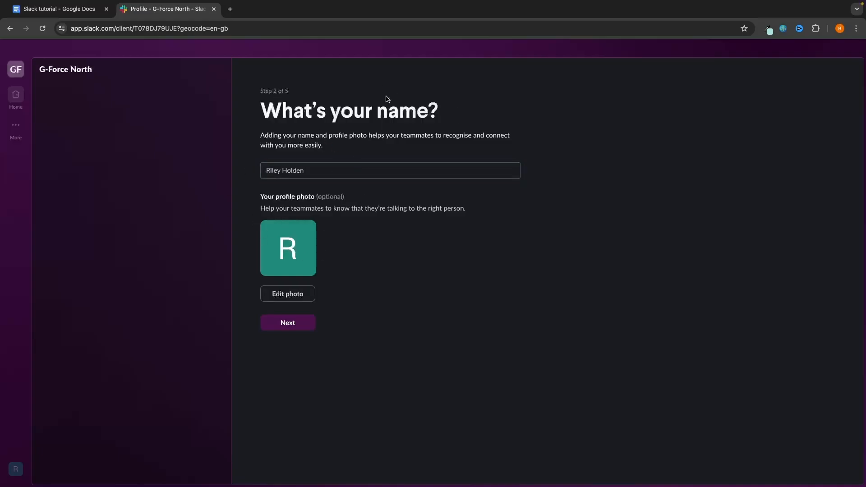
click(291, 297)
double_click(532, 279)
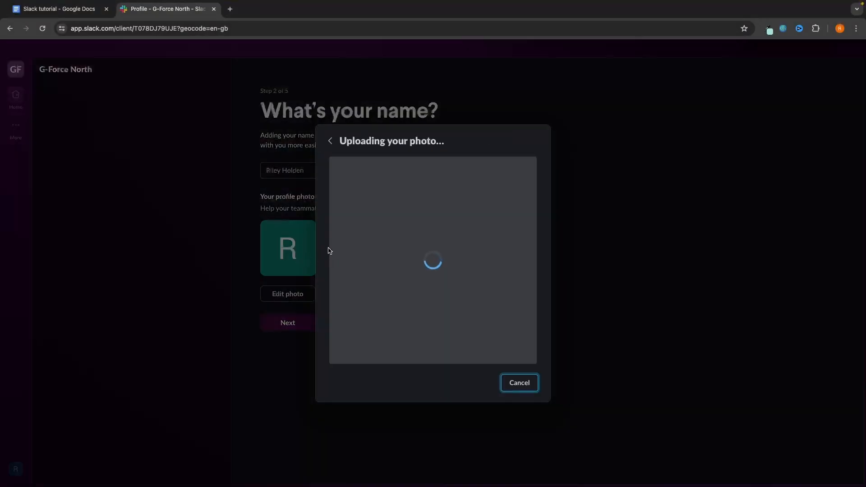
click(512, 408)
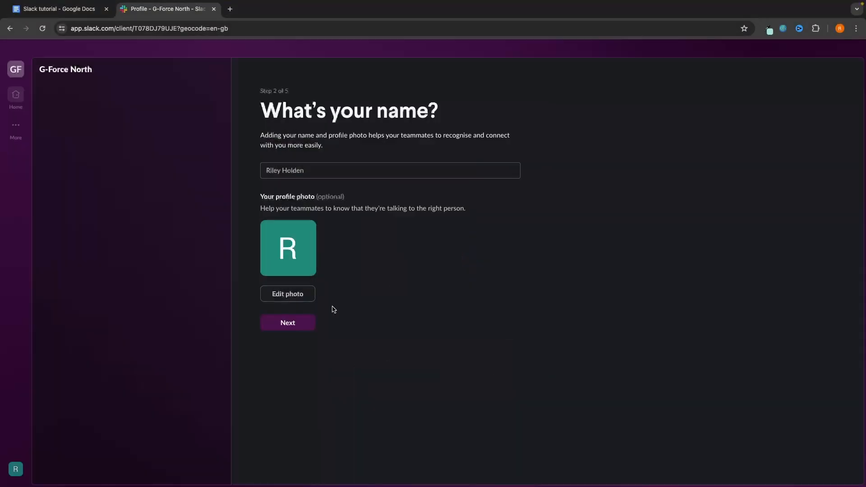
click(294, 323)
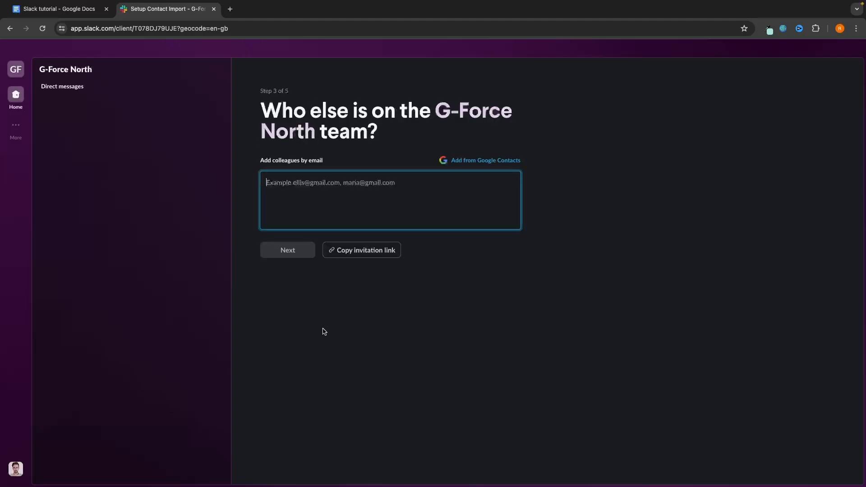
- Skip inviting teammates, removing the colleague's e-mail that was entered first
drag(263, 100, 425, 134)
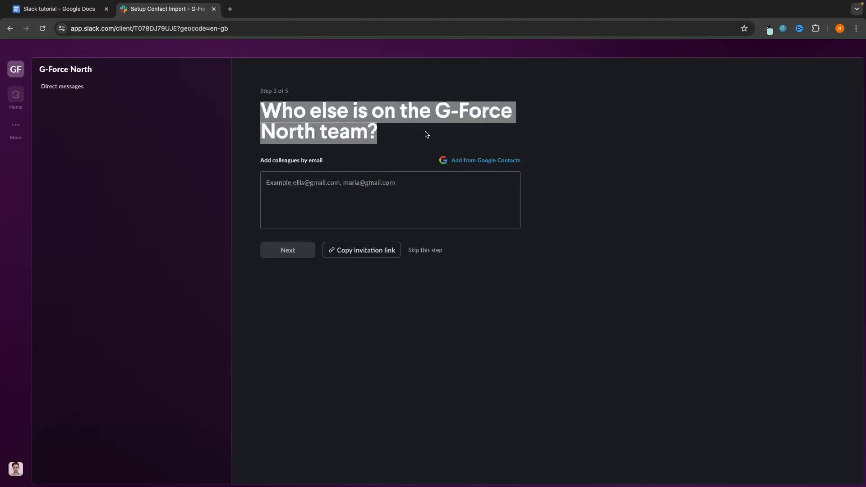
click(426, 134)
click(302, 192)
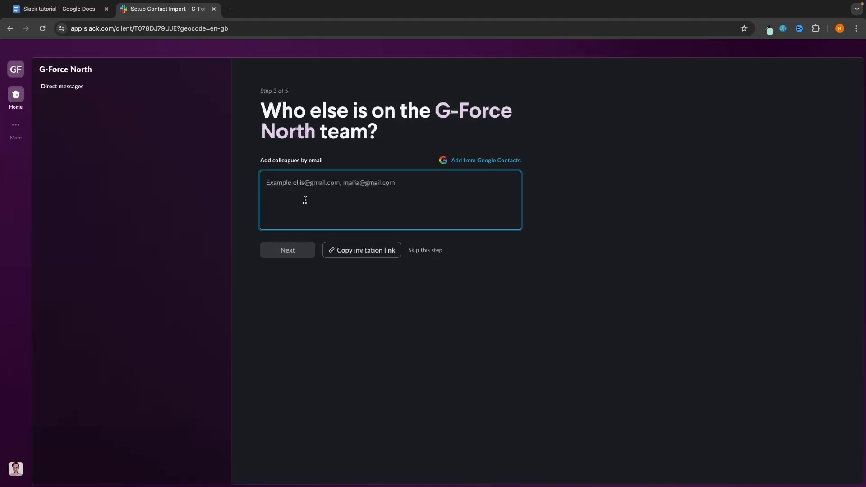
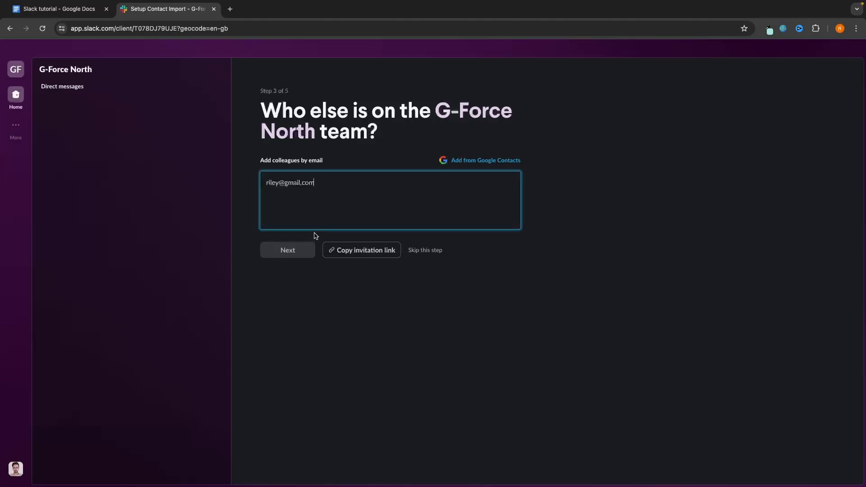
key(Return)
click(334, 183)
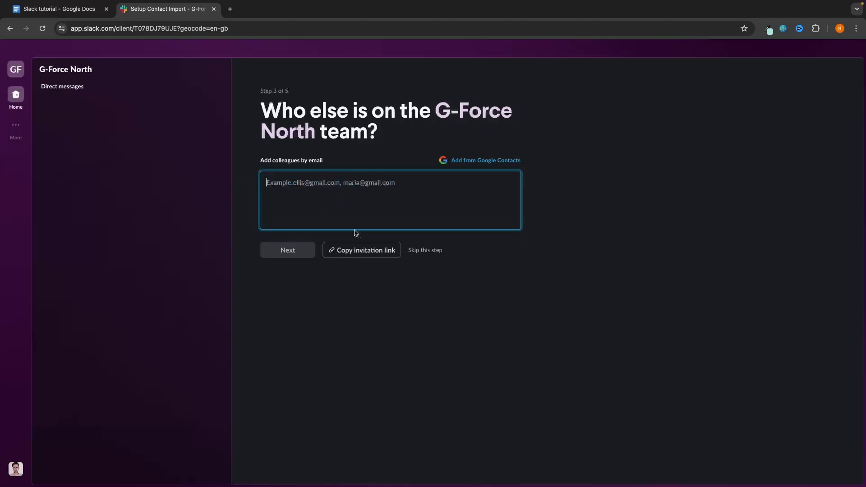
click(433, 250)
click(525, 296)
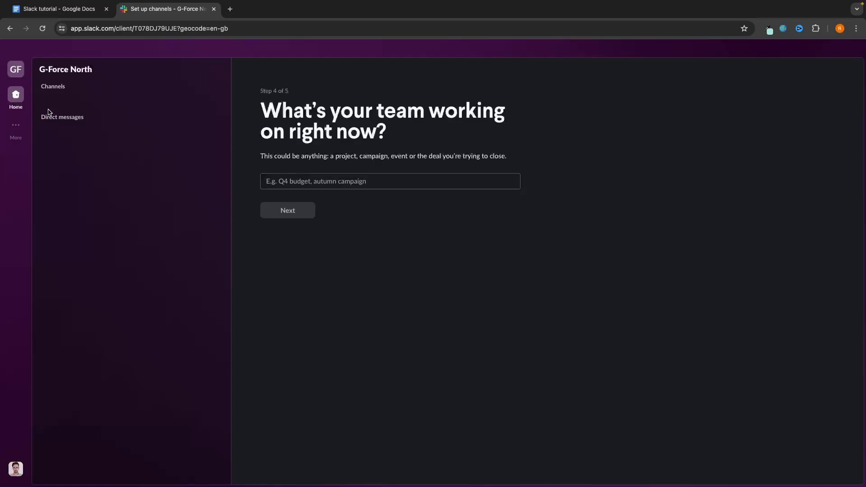
- Enter 'youtube content' as the team's project to create the #youtube-content channel
click(289, 181)
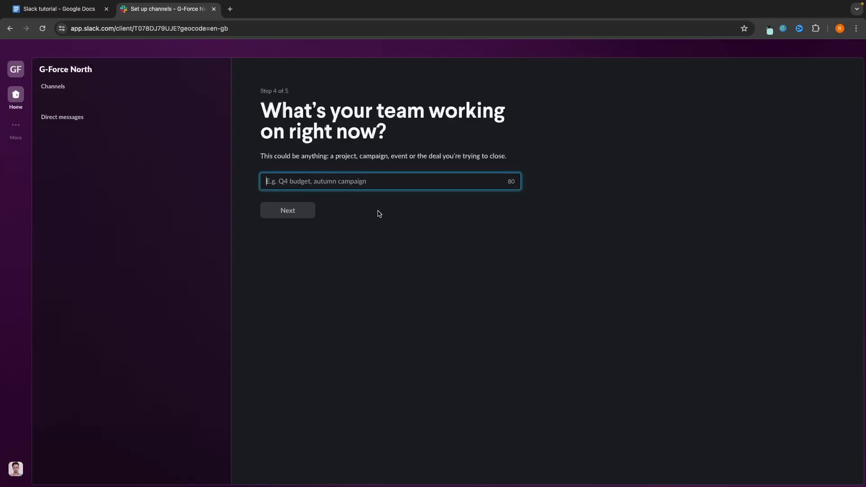
text(youtube content)
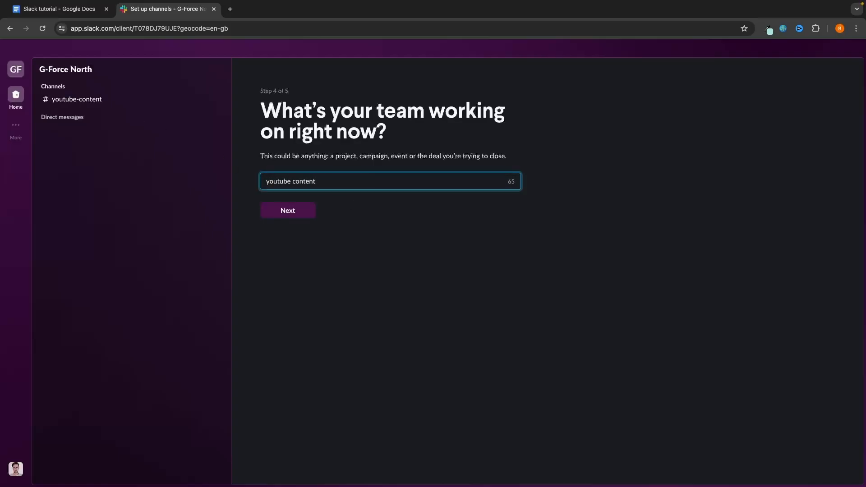
key(Return)
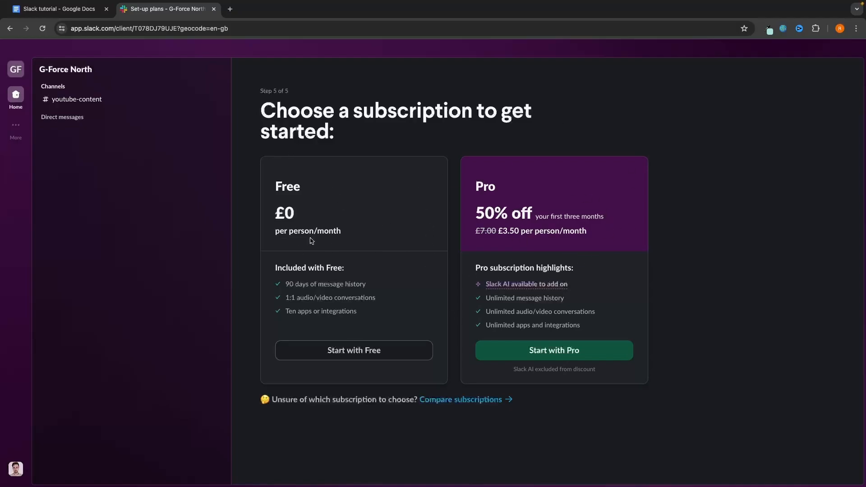
- Compare Free and Pro features (message history, calls, apps) and start on the Free plan
mouse_move(288, 284)
mouse_down()
mouse_move(400, 286)
mouse_move(282, 286)
mouse_up()
click(382, 288)
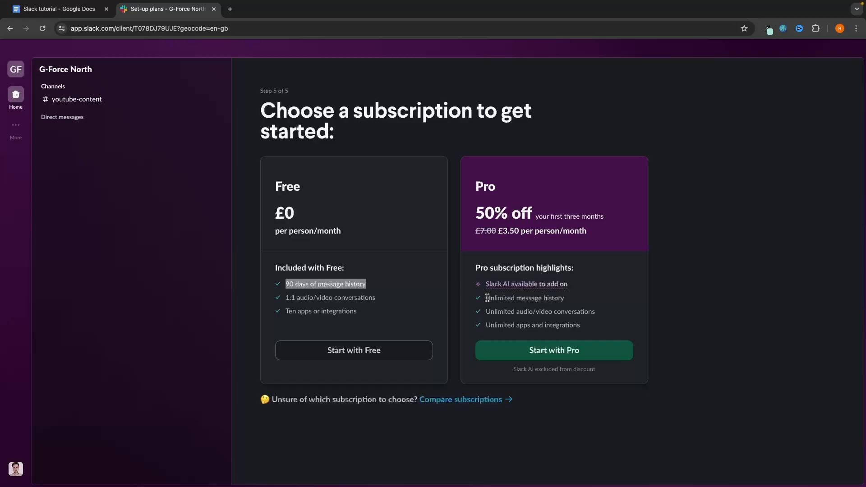
drag(487, 298, 611, 302)
click(580, 287)
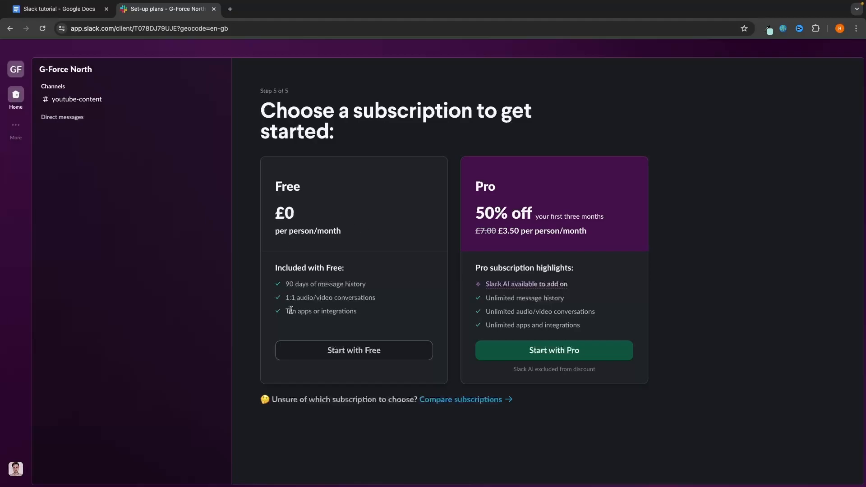
drag(285, 301, 385, 302)
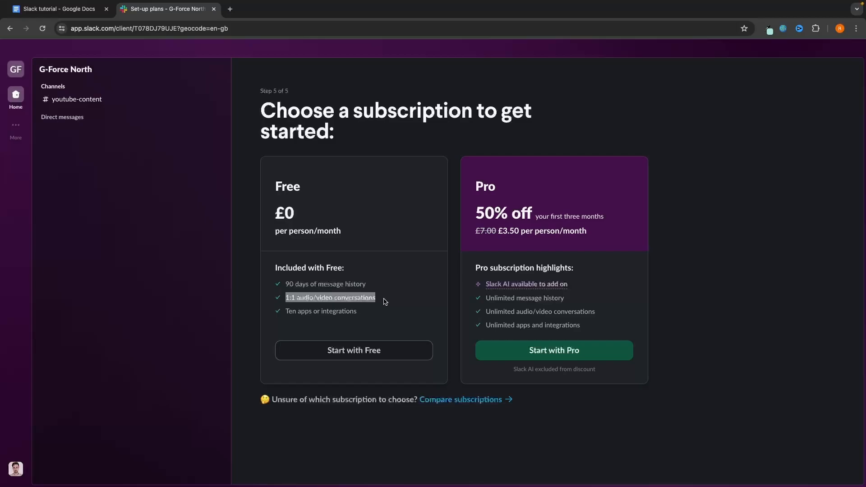
click(493, 184)
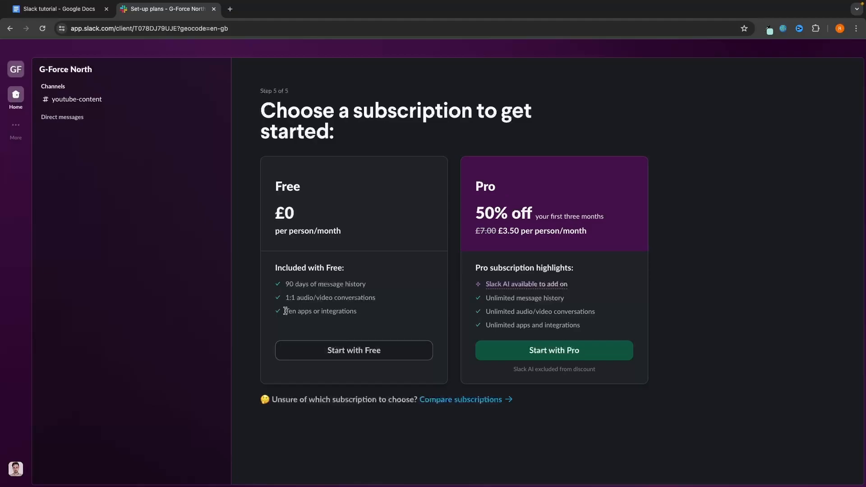
mouse_move(285, 311)
mouse_down()
mouse_move(388, 313)
mouse_move(285, 316)
mouse_up()
click(327, 322)
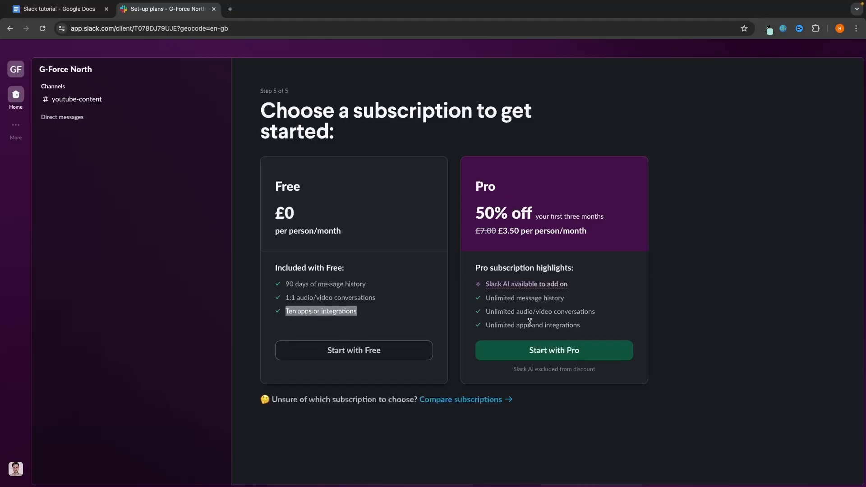
drag(485, 325, 597, 329)
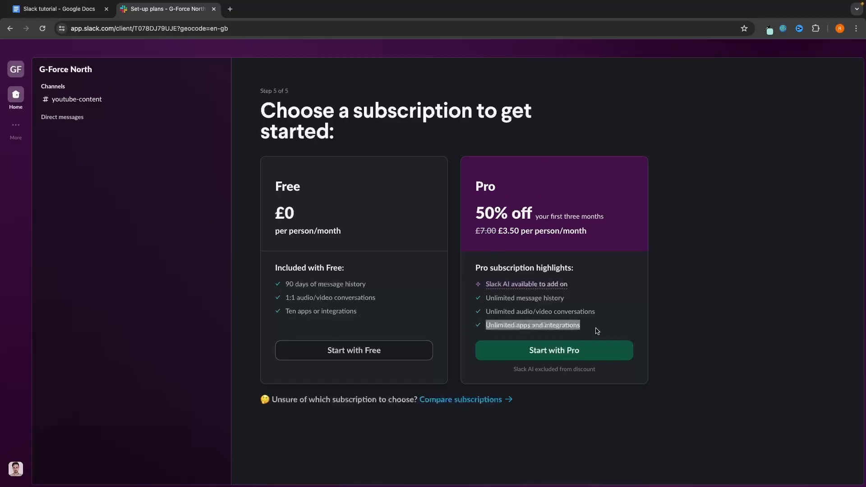
click(596, 329)
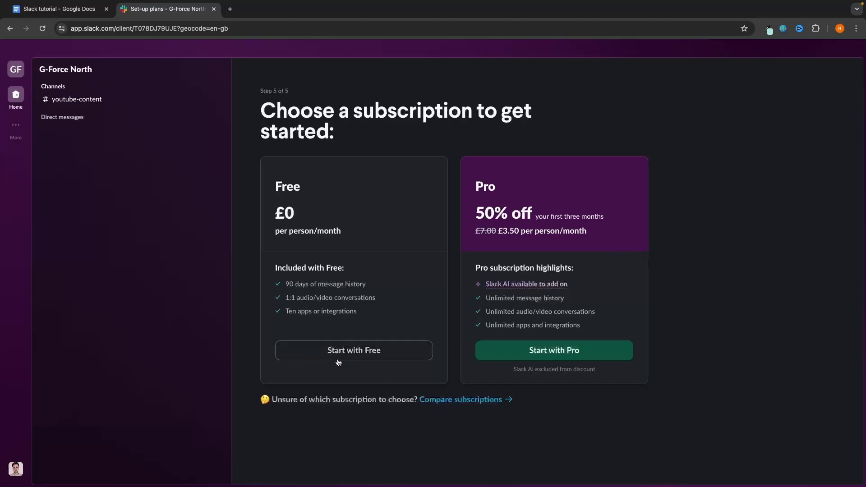
click(367, 356)
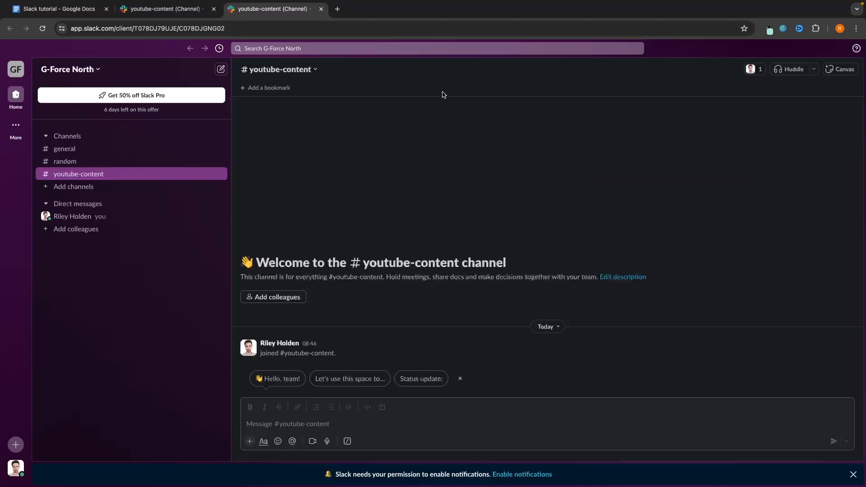
- Search 'slack download' in a new tab and download Slack for Mac from its downloads page
click(339, 11)
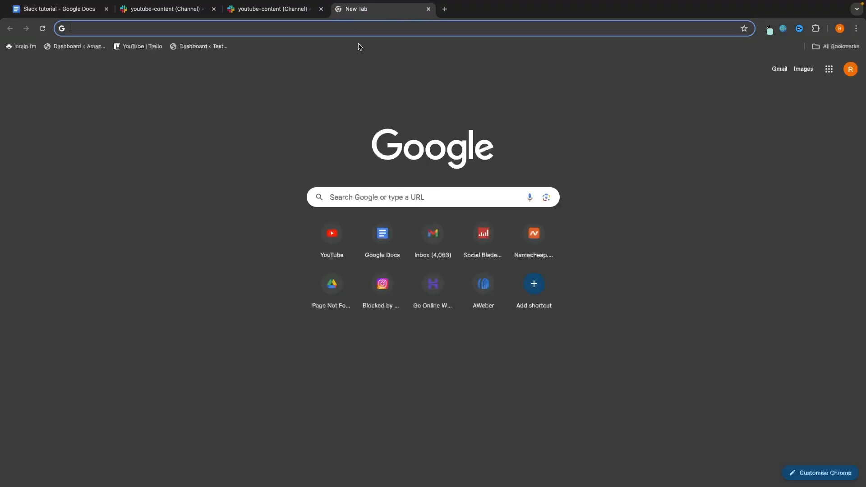
text(slack download)
key(Return)
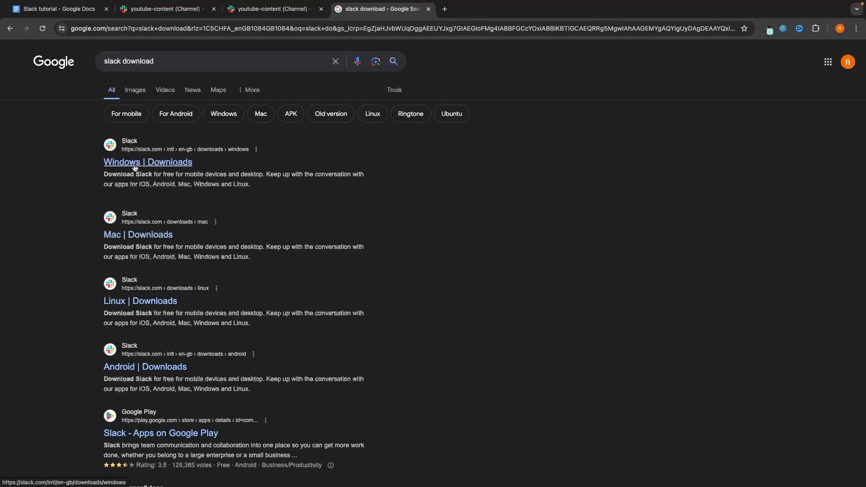
click(134, 239)
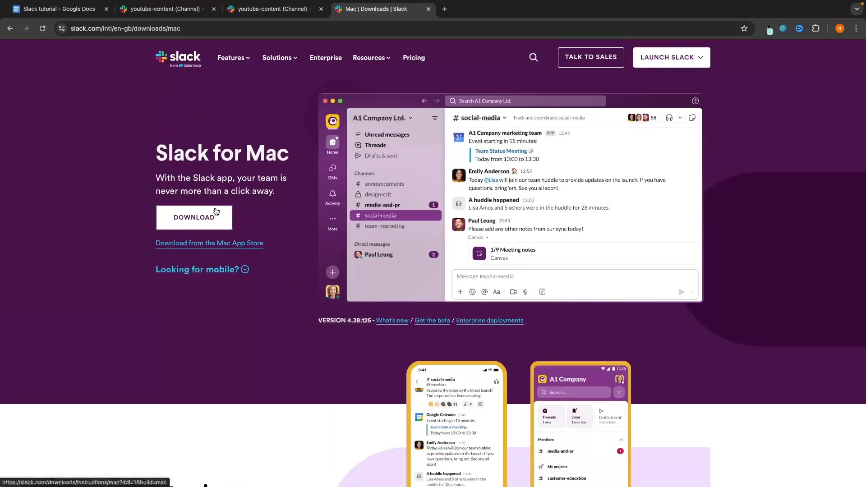
click(198, 221)
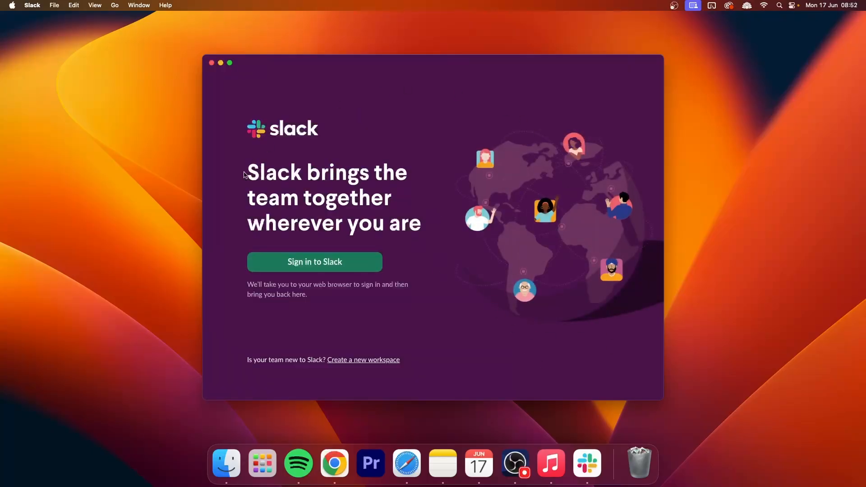
- Sign in to the Slack desktop app via the browser and return to #youtube-content
click(296, 264)
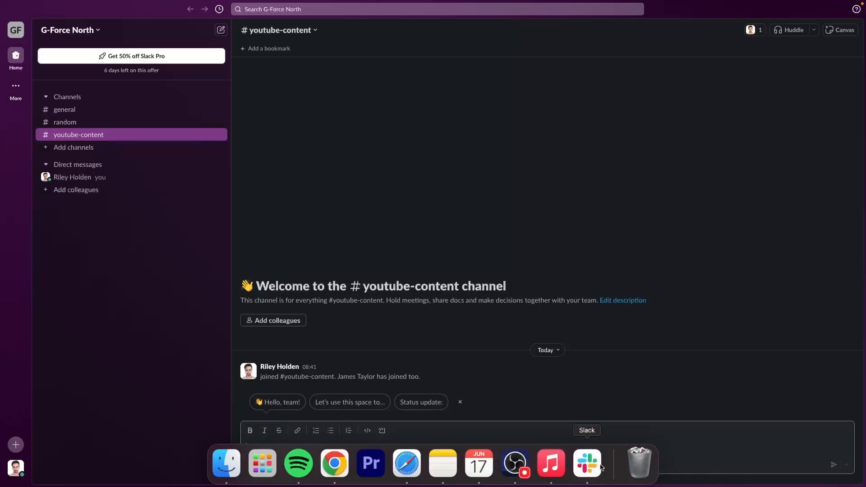
click(646, 277)
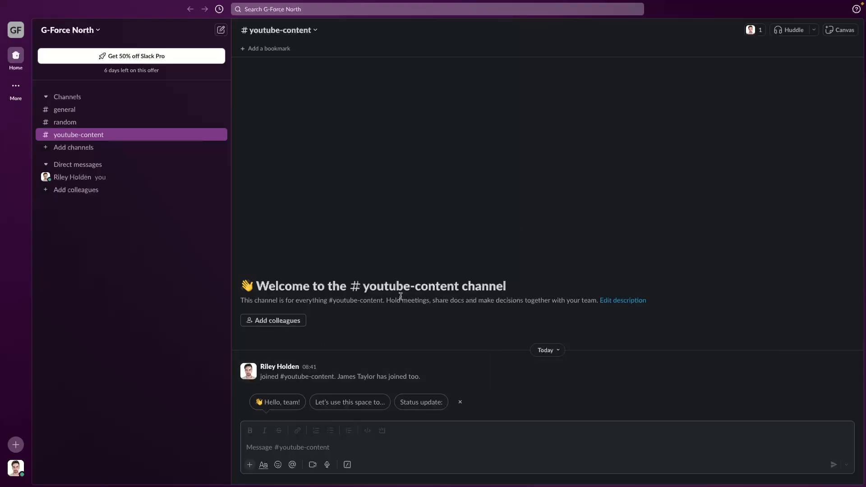
- Invite a colleague to G-Force North by pasting their e-mail and sending the invitation
click(16, 445)
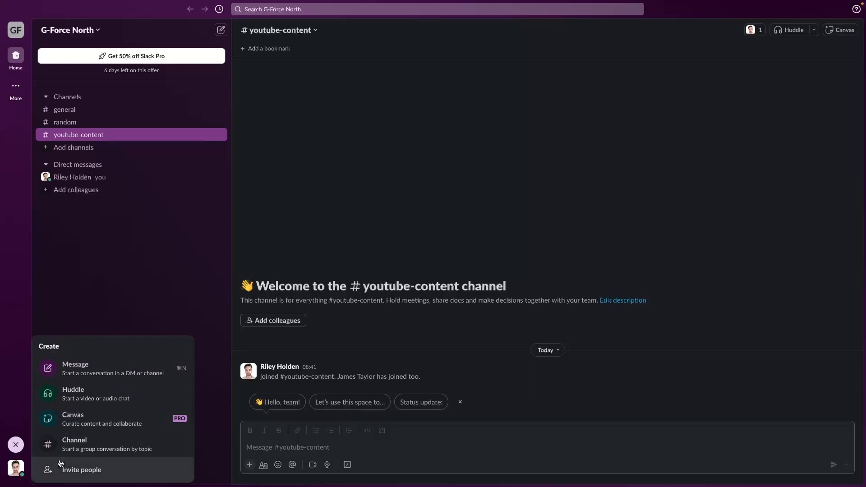
click(82, 471)
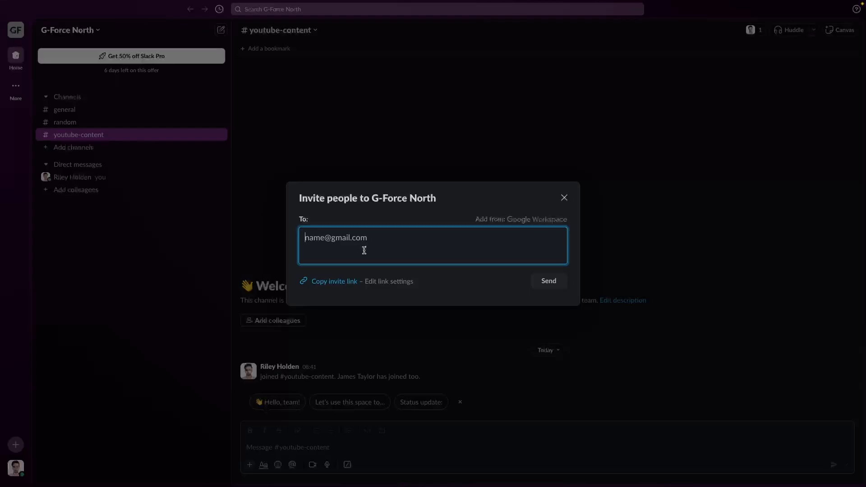
key(ctrl+v)
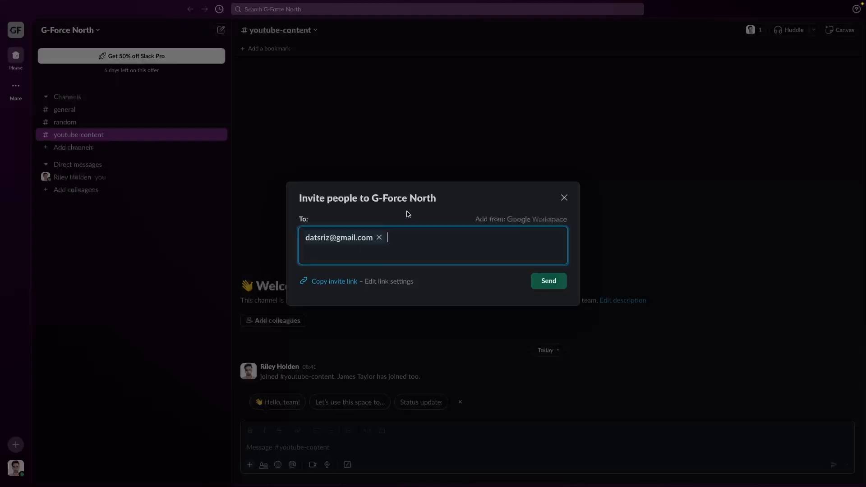
click(557, 282)
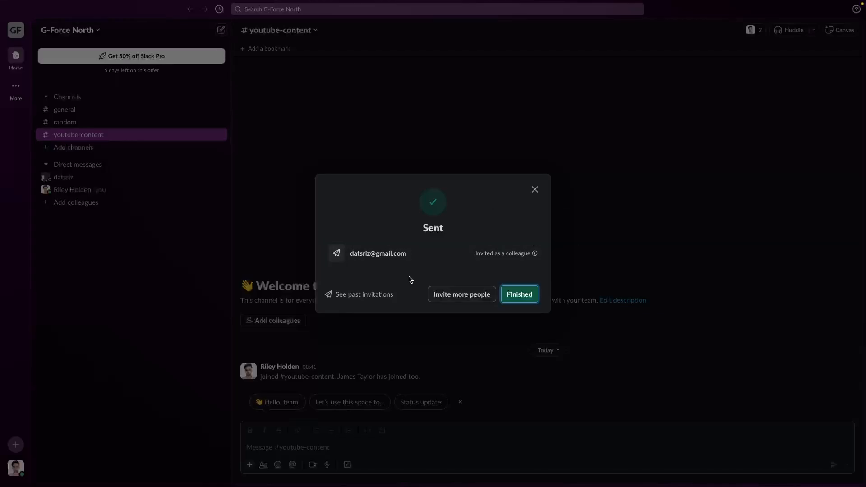
click(517, 298)
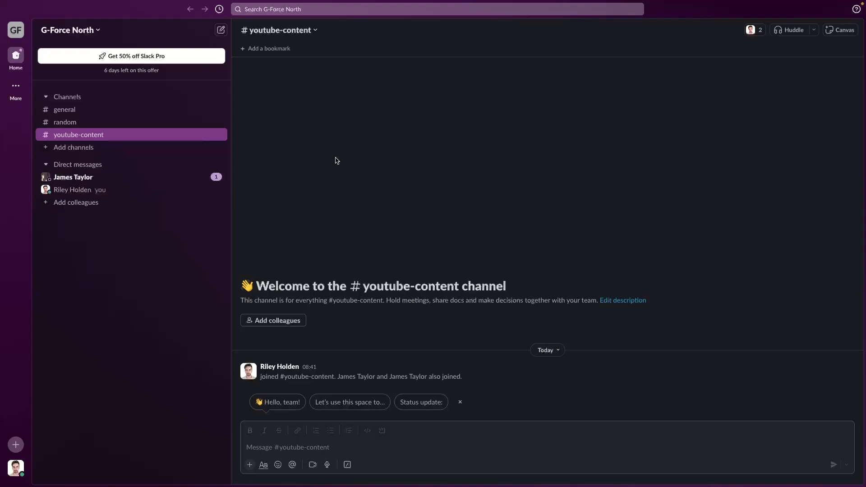
- Read the colleague's acceptance message in their direct conversation, then return to #youtube-content
click(66, 178)
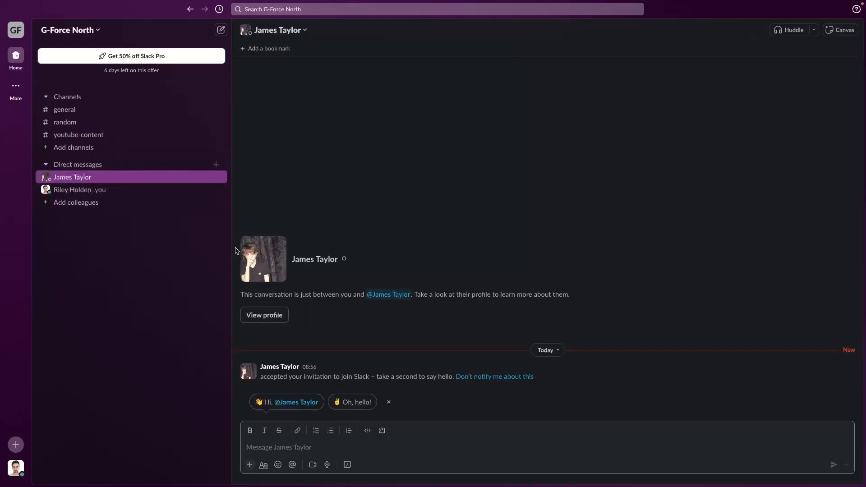
drag(261, 377, 443, 379)
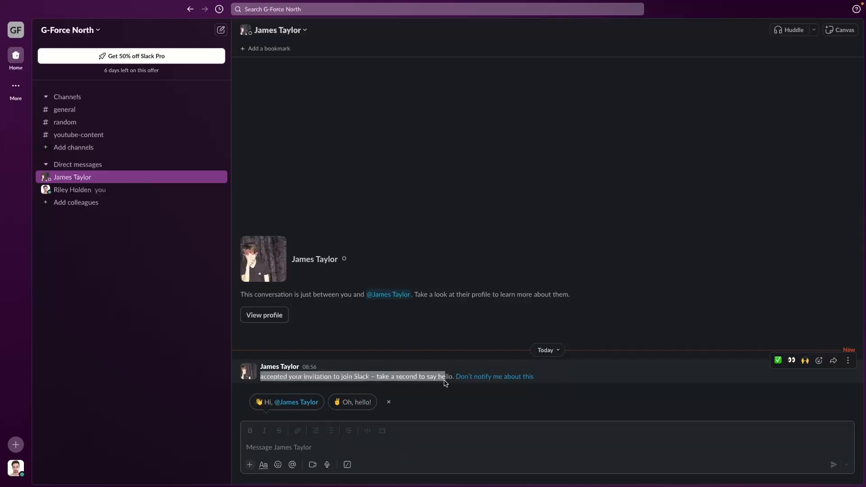
click(466, 391)
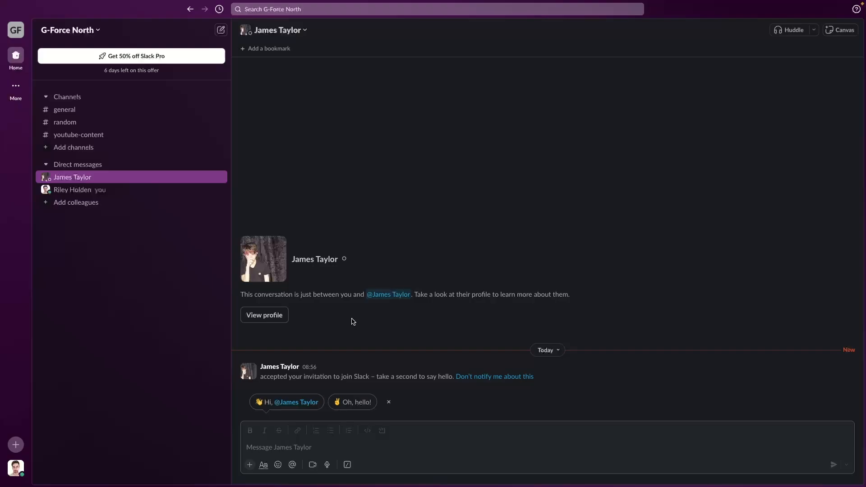
click(152, 138)
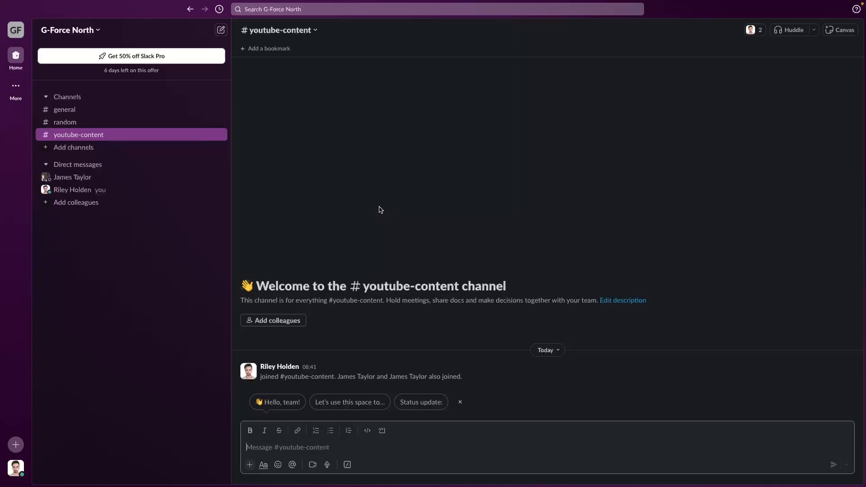
click(420, 233)
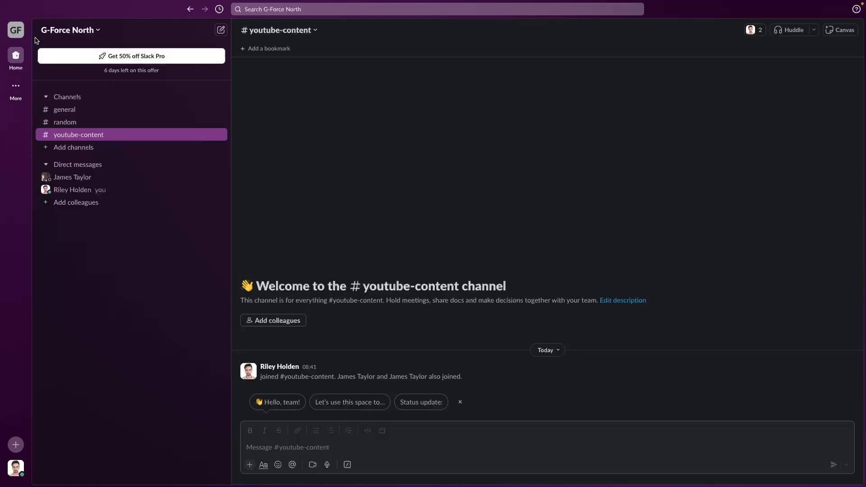
click(19, 33)
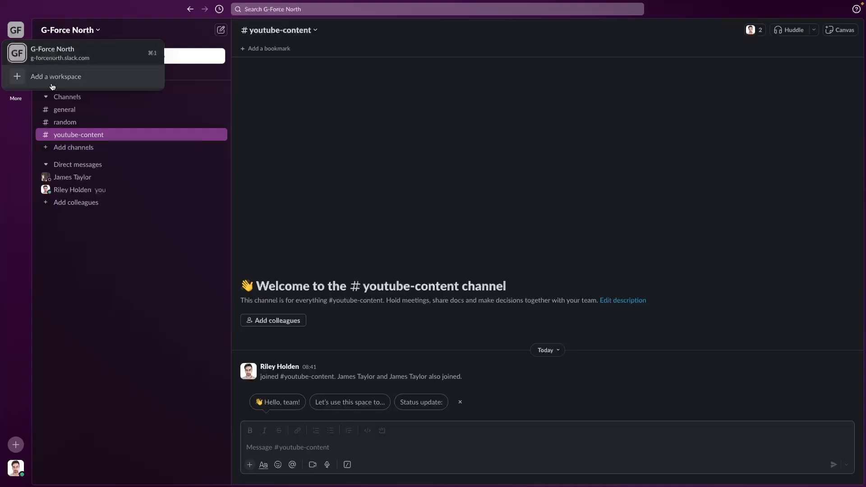
click(336, 130)
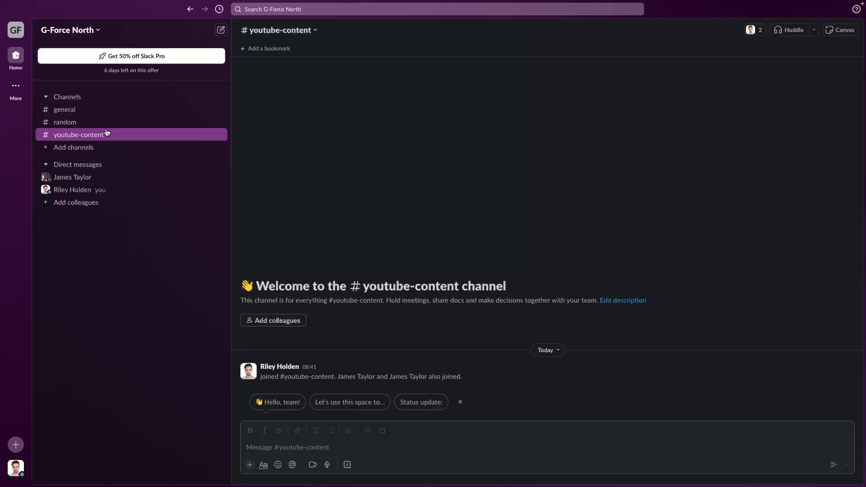
click(14, 30)
click(75, 137)
click(86, 136)
click(65, 125)
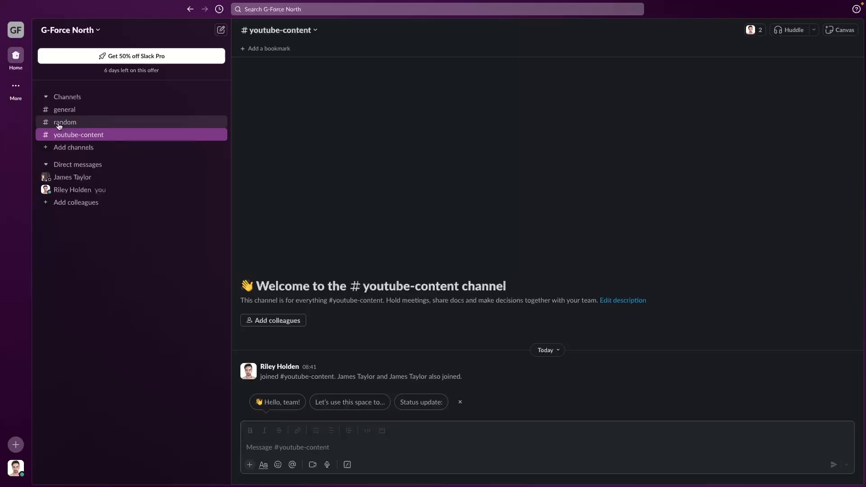
click(64, 113)
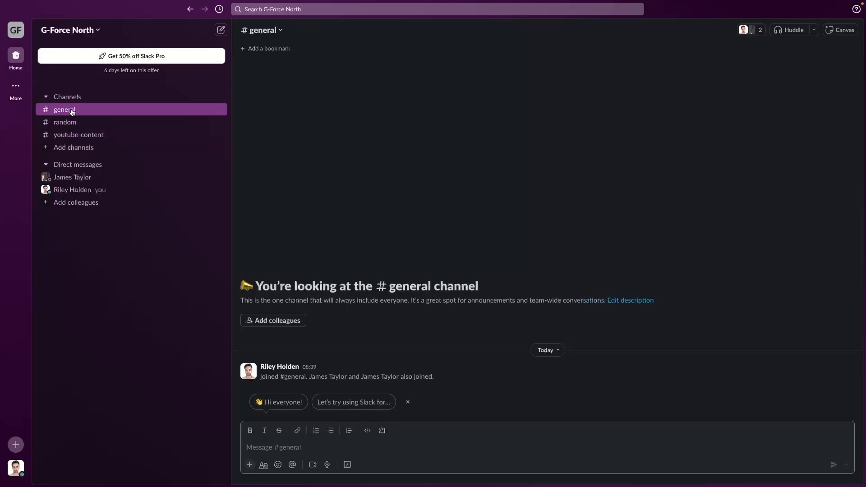
click(84, 137)
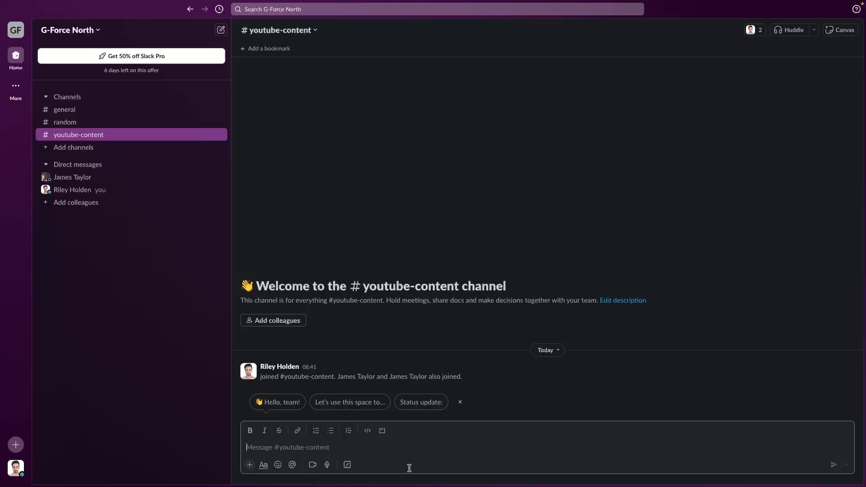
- Post 'Hey guys! Does anybody have any content ideas?', then go through random and general to #youtube-content
text(Hey guys! Does anybody have any content ideas?)
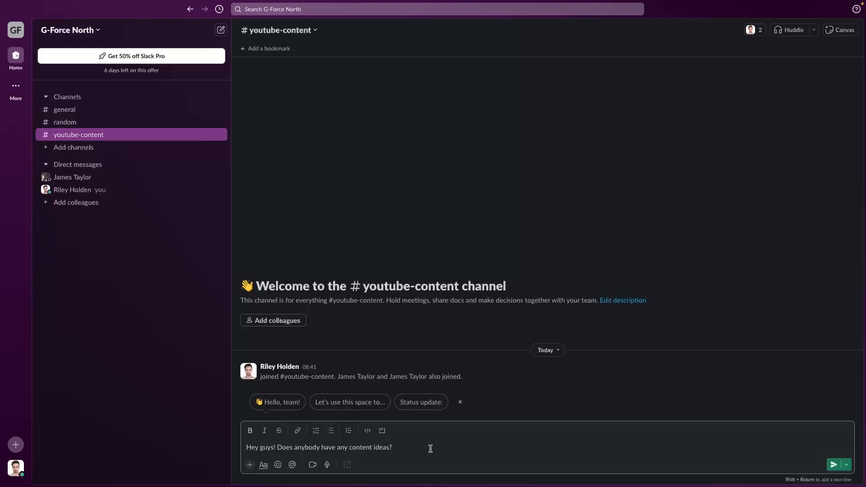
key(Return)
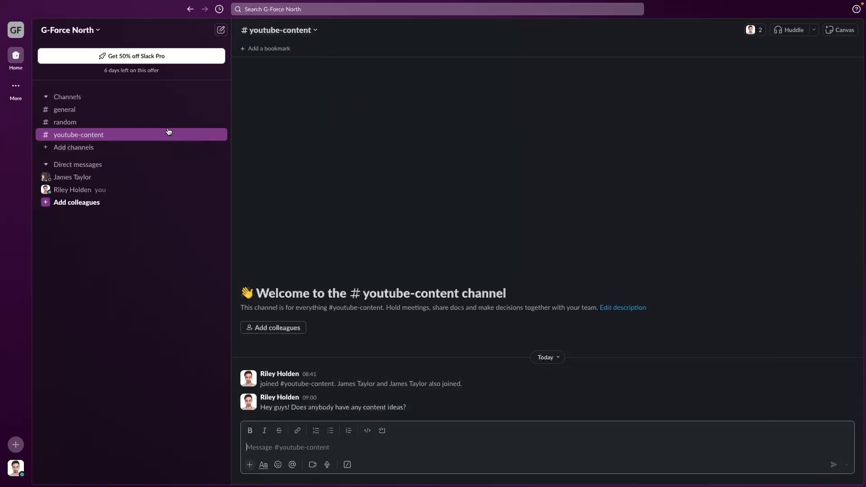
click(156, 125)
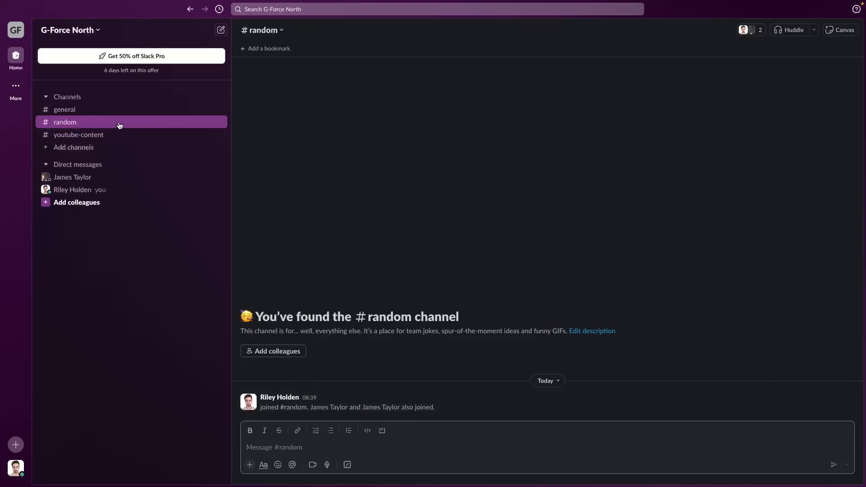
click(118, 110)
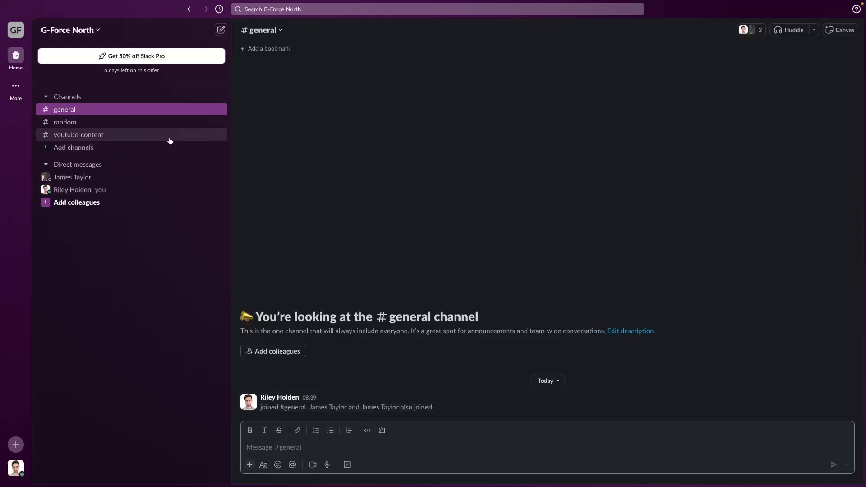
click(142, 136)
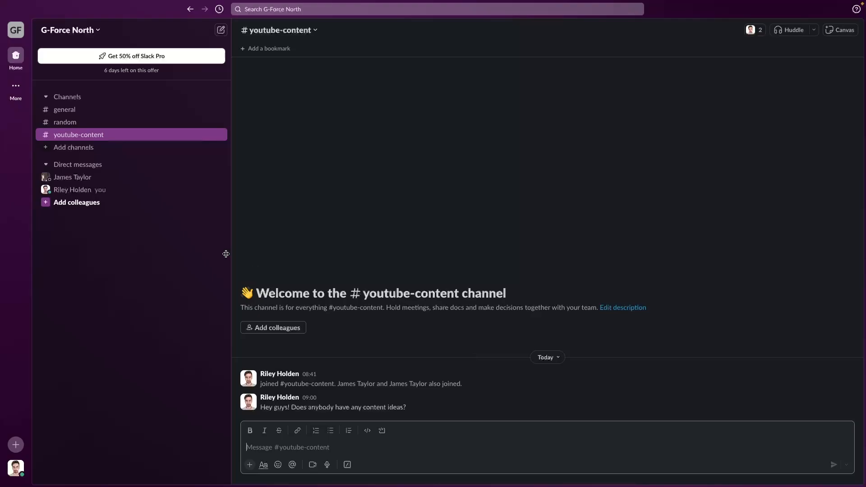
- Start a new channel named youtube-thumbnails
click(68, 151)
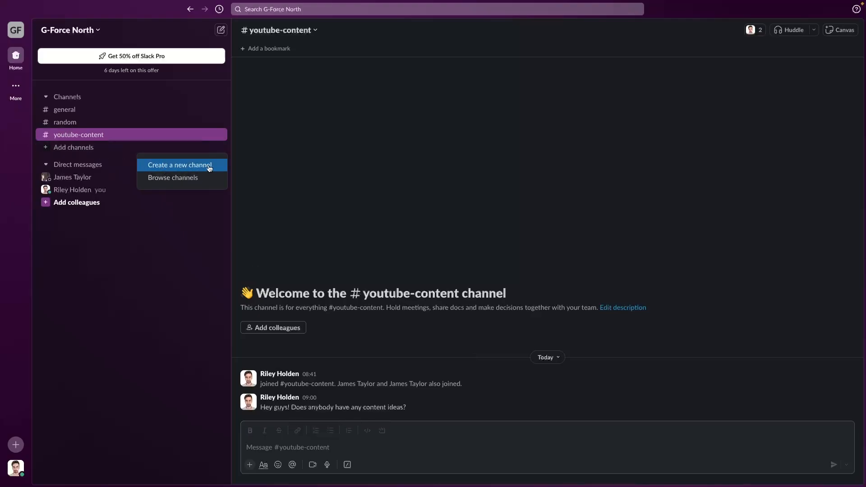
click(192, 167)
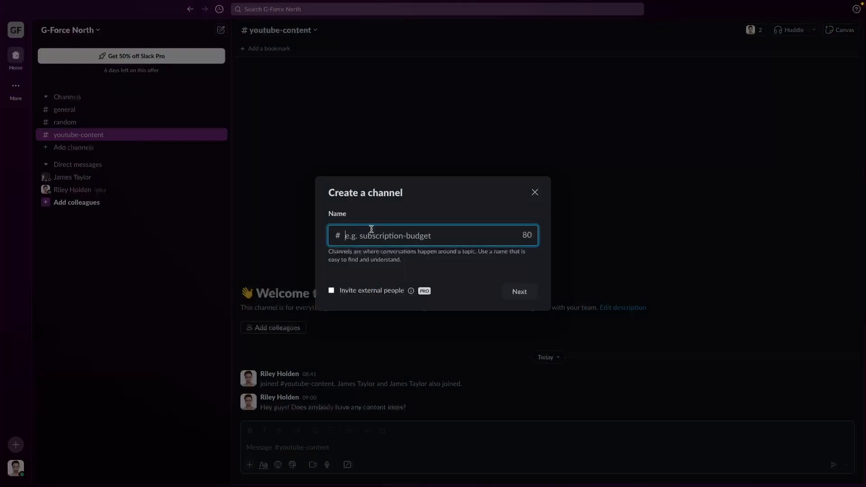
text(youtube-)
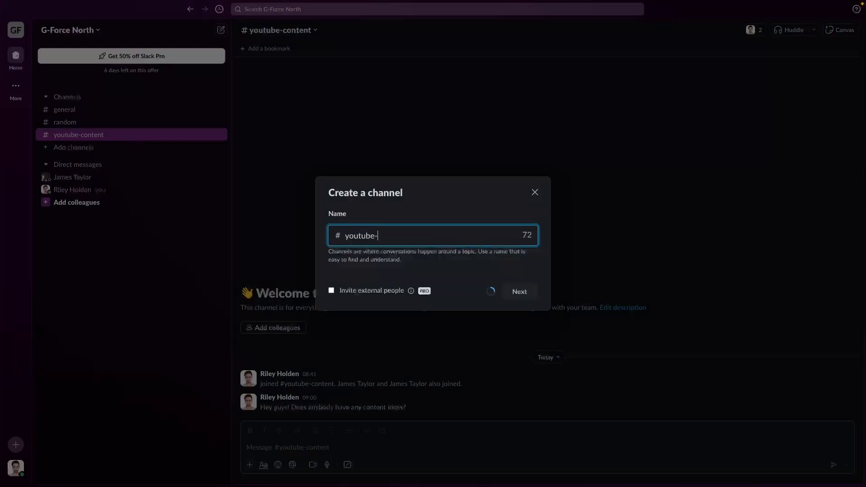
text(thumbnails)
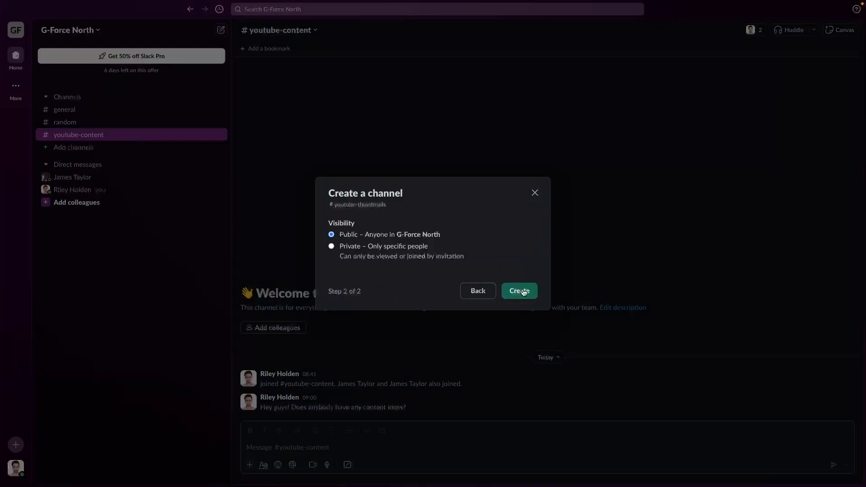
drag(328, 223, 451, 240)
click(367, 221)
click(451, 239)
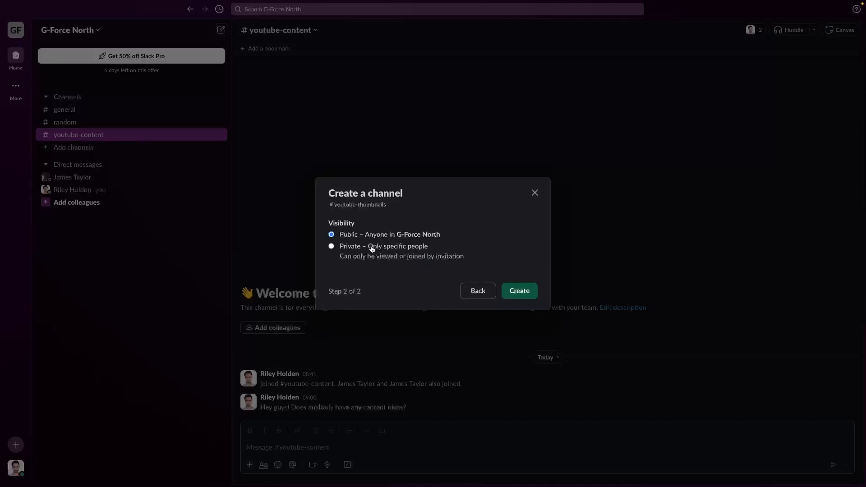
drag(368, 248, 425, 249)
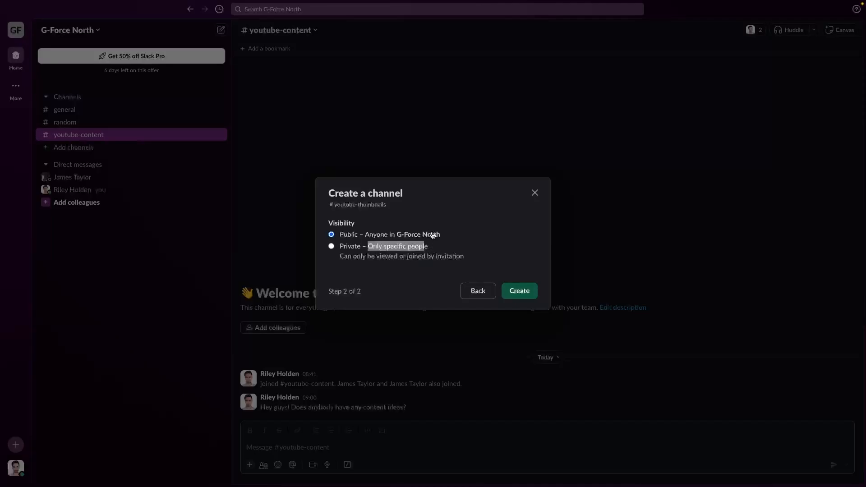
click(432, 235)
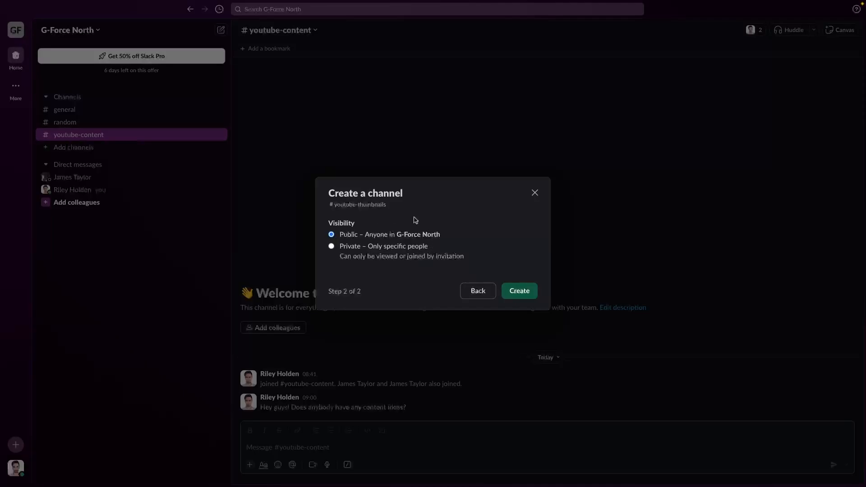
- Create it as a public channel and add all G-Force North members with auto-join
click(524, 291)
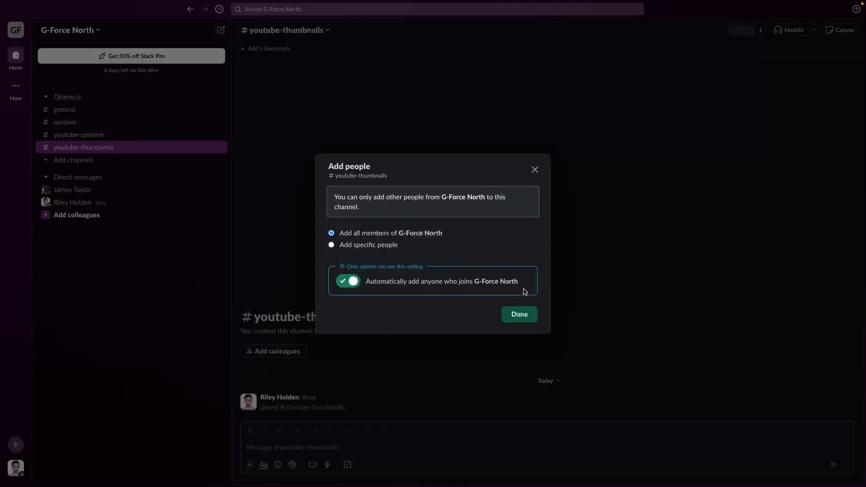
click(519, 313)
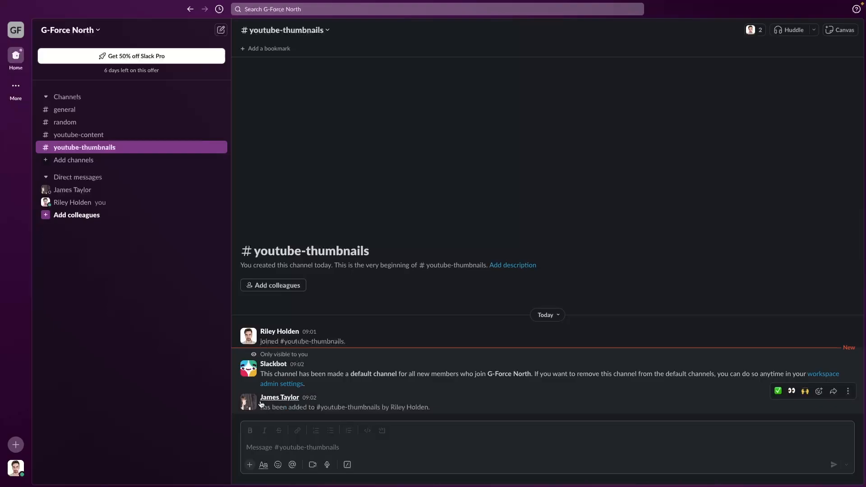
drag(258, 400, 336, 401)
click(336, 400)
- Create a new private channel named secret-source
click(96, 161)
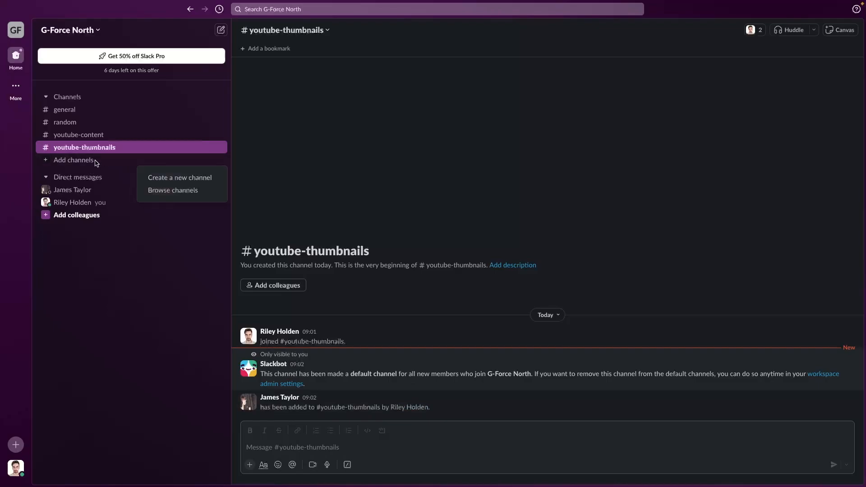
click(167, 181)
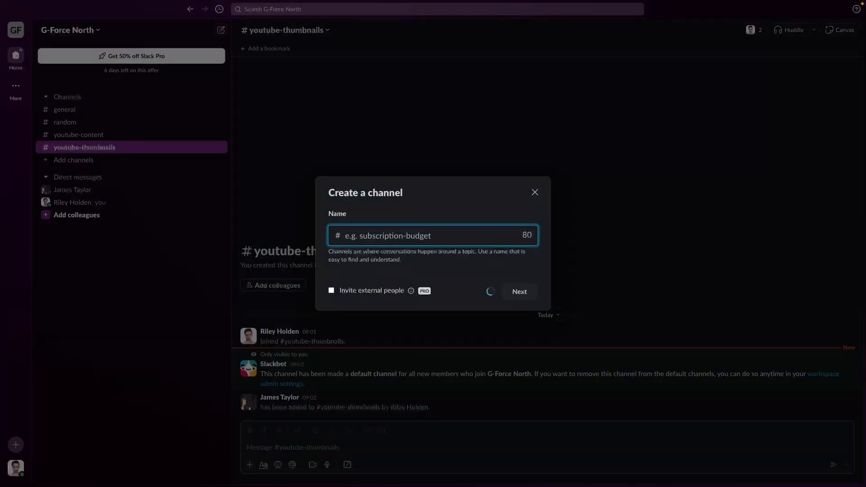
text(secret-source)
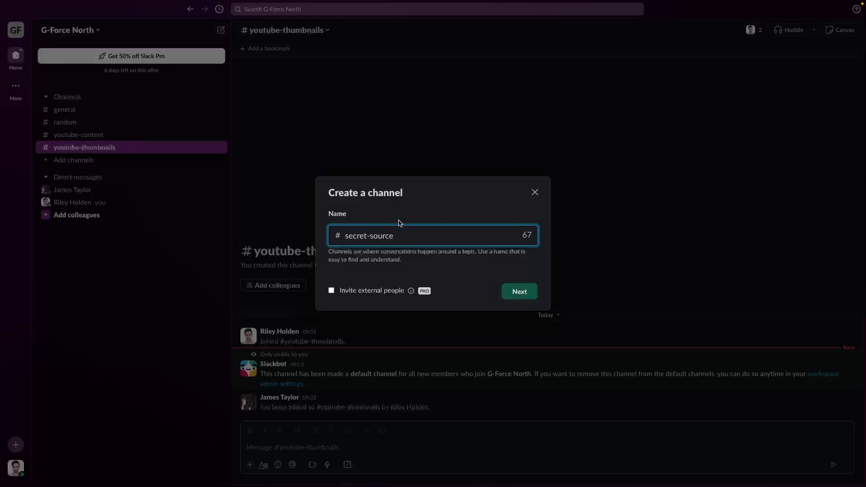
click(523, 293)
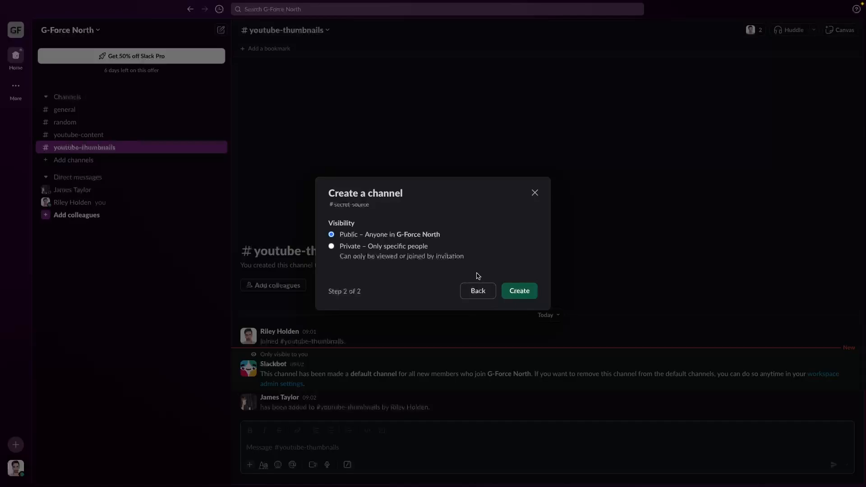
click(363, 248)
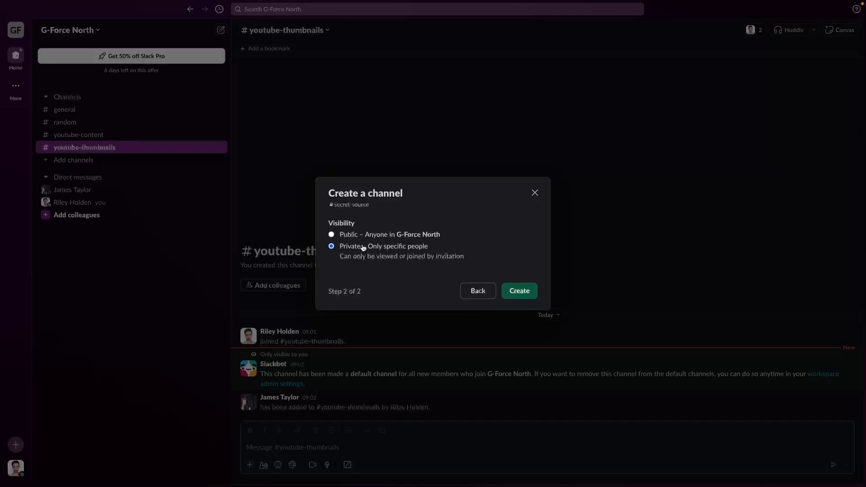
click(527, 294)
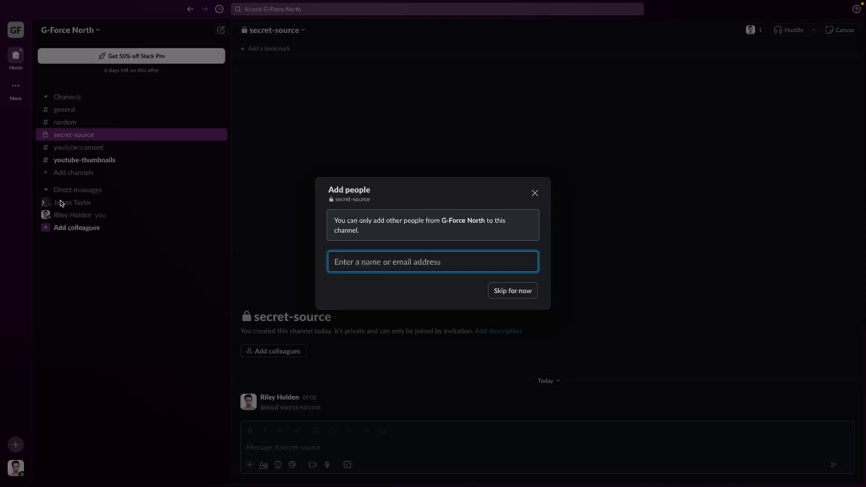
- Invite the suggested colleague as a member of secret-source
text(jame)
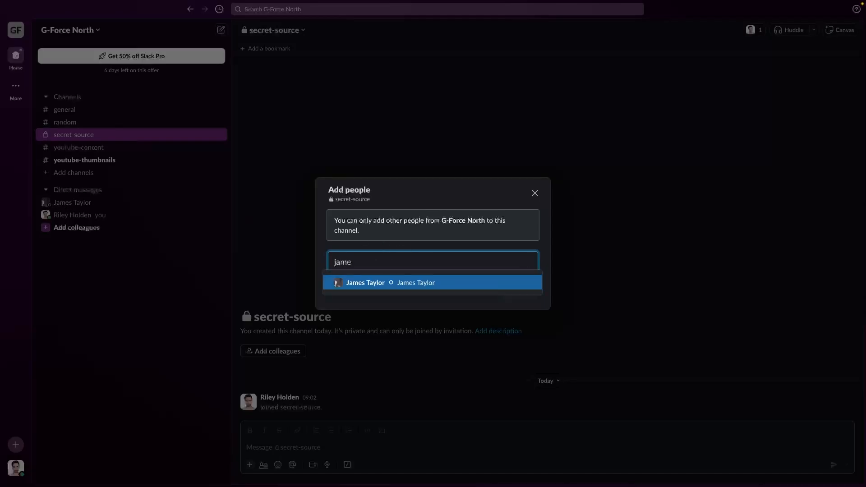
click(384, 283)
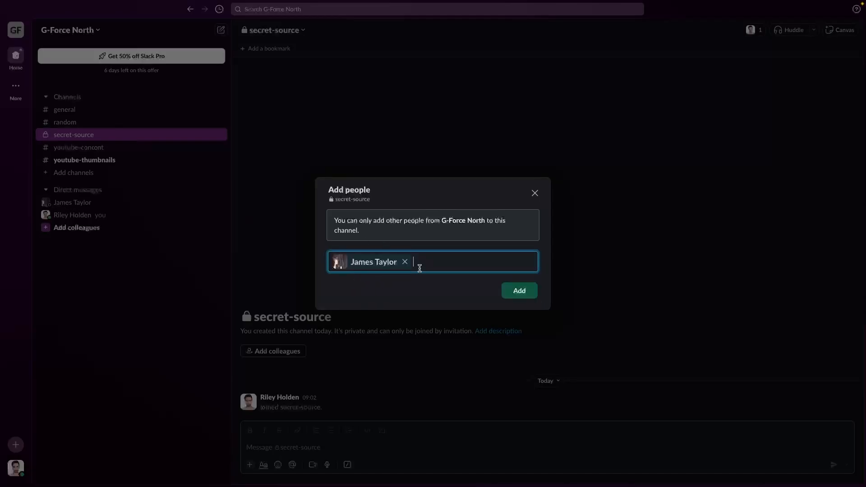
click(524, 294)
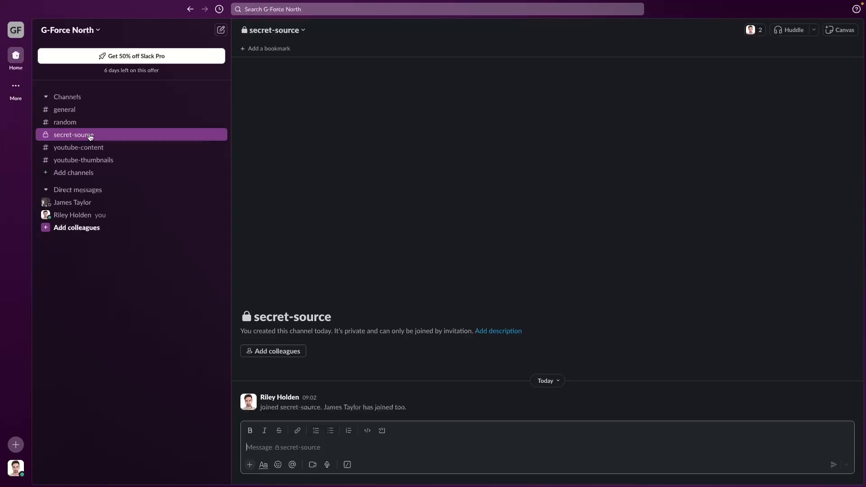
click(396, 246)
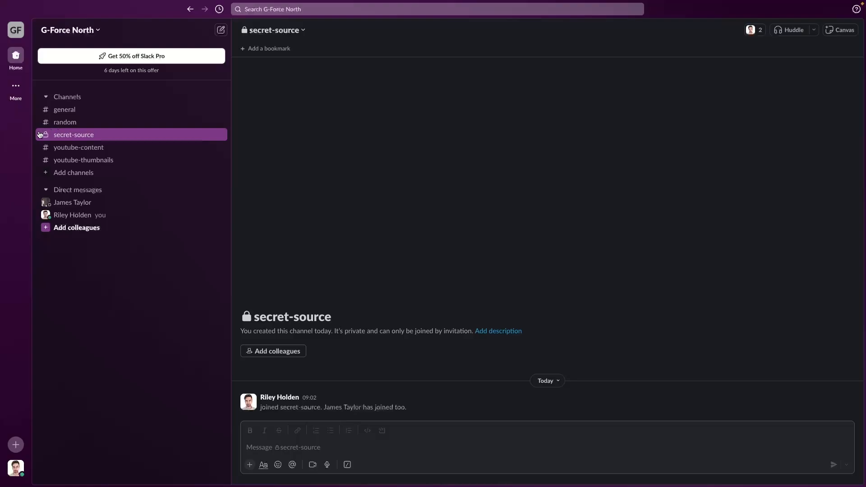
- Check secret-source's member list in its details, then return to #youtube-thumbnails
right_click(84, 136)
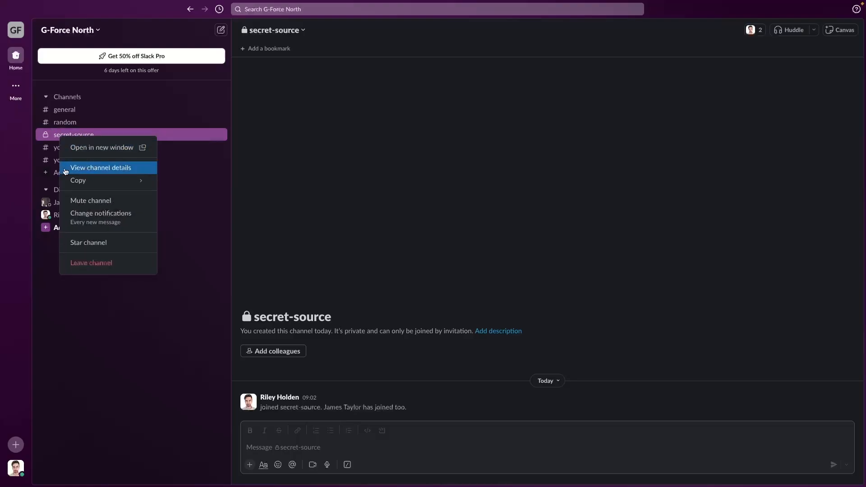
click(131, 172)
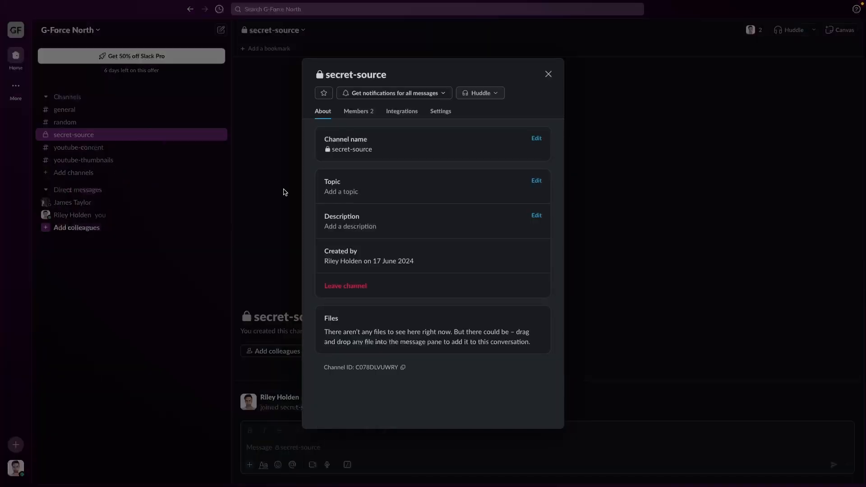
click(359, 111)
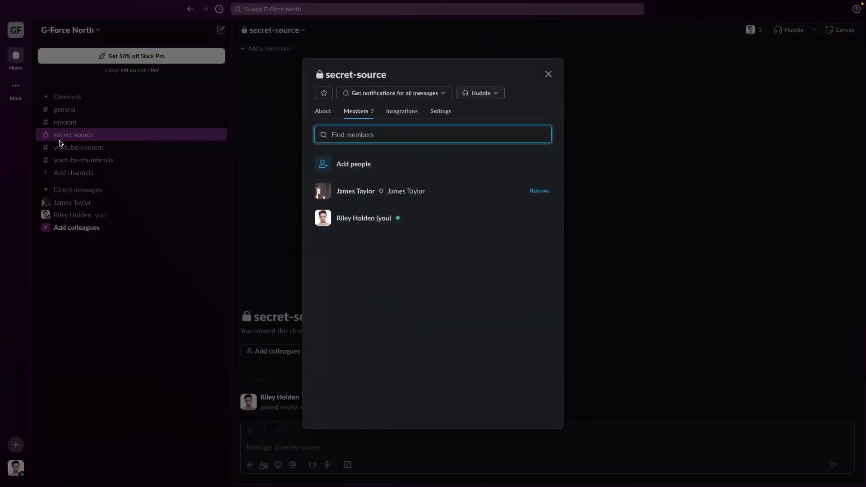
click(548, 74)
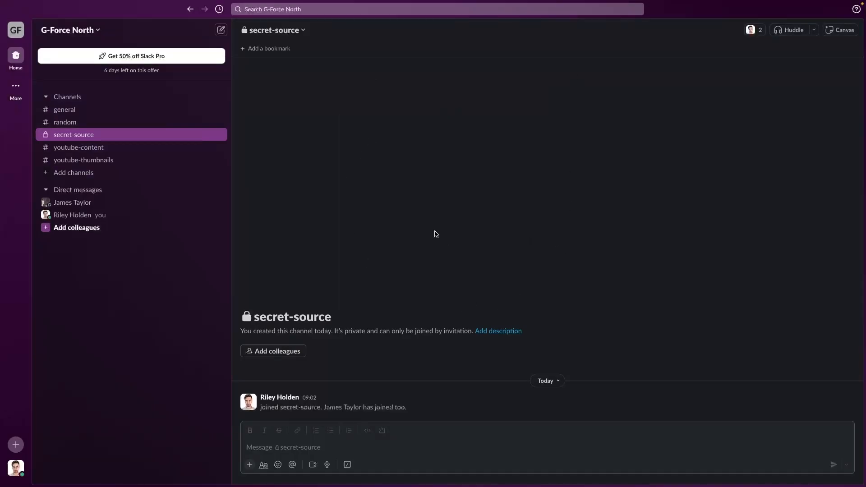
click(129, 161)
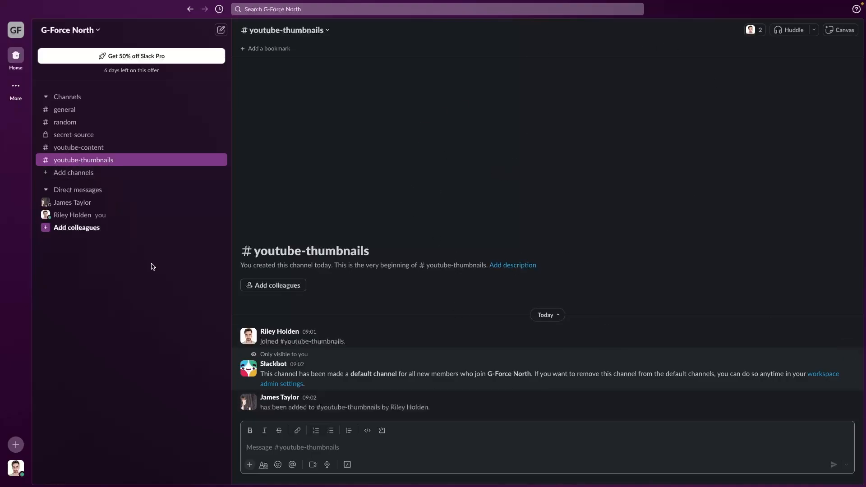
- Paste the draft 'I need a thumbnail for a slack tutorial', then bold and unbold the whole message
click(296, 448)
text(I need a thumbnail for a slack tutorial)
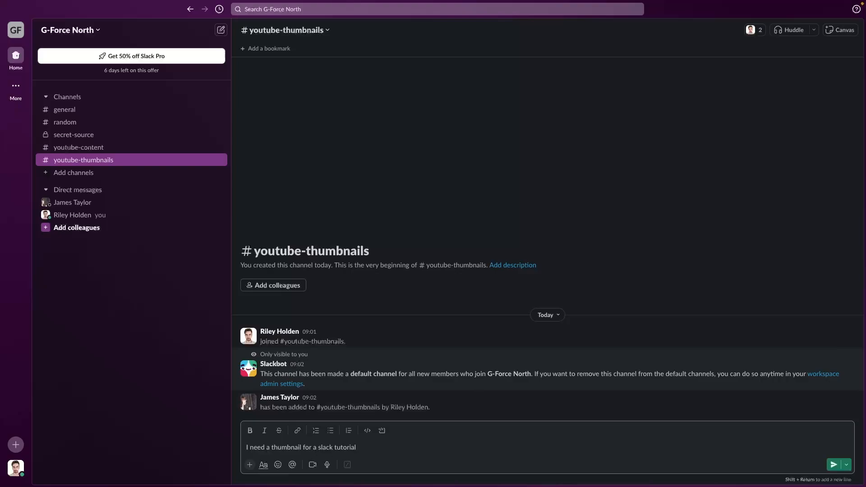
drag(360, 449, 241, 447)
click(362, 456)
drag(366, 449, 242, 446)
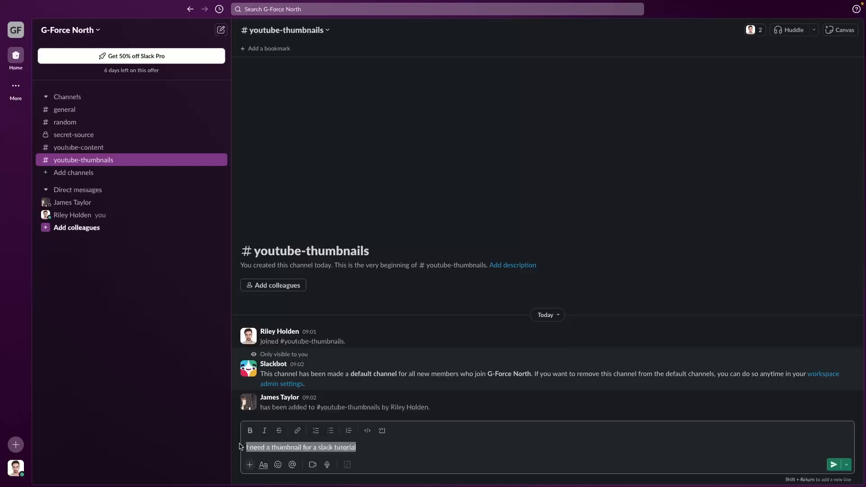
click(250, 430)
click(378, 447)
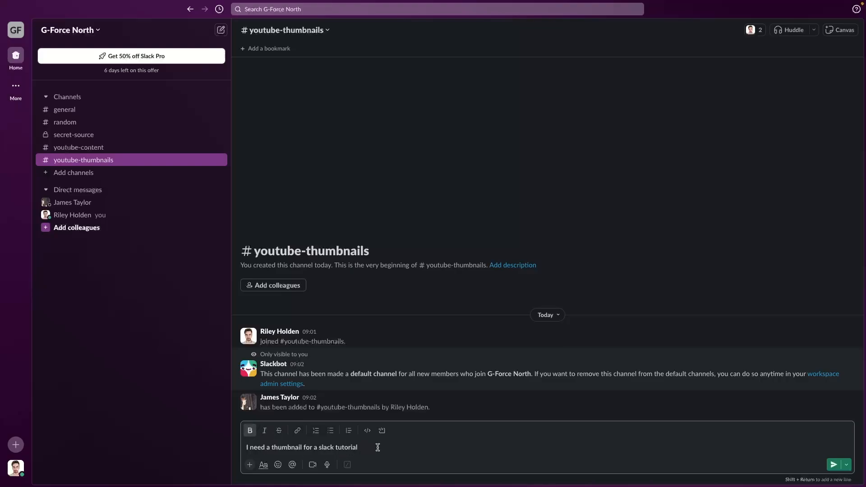
drag(367, 449, 234, 446)
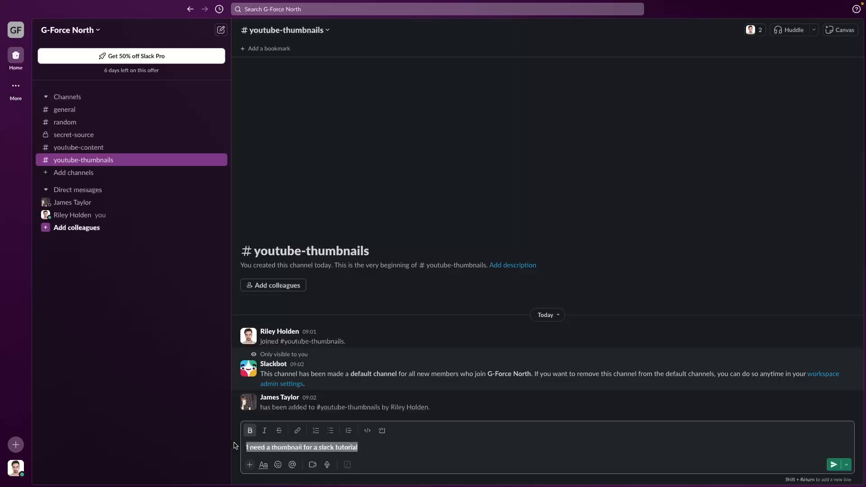
key(ctrl+b)
click(371, 451)
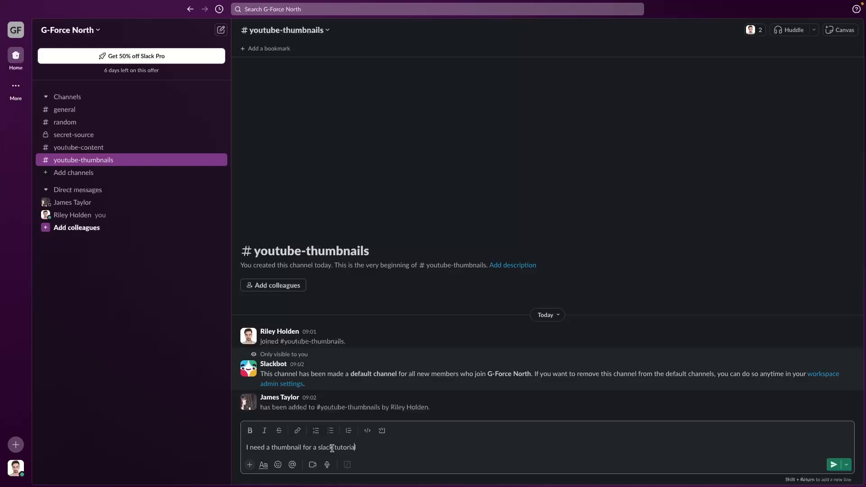
- Bold the word slack, briefly applying and removing italic and strikethrough
drag(319, 448, 333, 448)
click(250, 431)
click(365, 452)
drag(318, 447, 335, 447)
click(264, 431)
click(278, 431)
click(265, 431)
click(279, 431)
key(End)
- Reselect slack to add a link and select the slack.com/intl/en-gb/ address in Safari
drag(321, 447, 334, 448)
key(super+b)
double_click(319, 447)
click(299, 432)
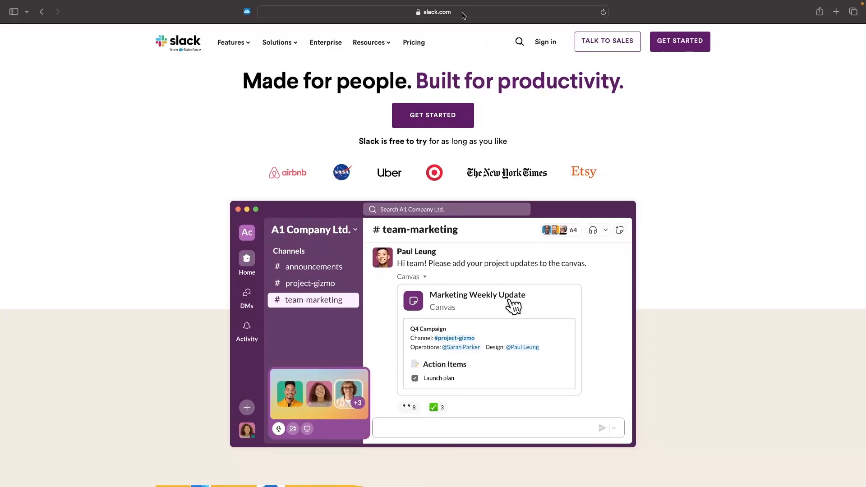
key(super+l)
key(super+c)
click(708, 185)
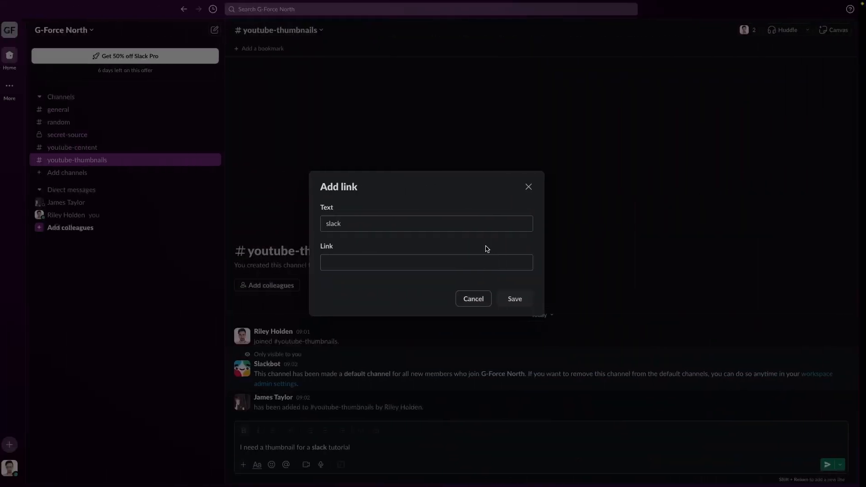
click(331, 259)
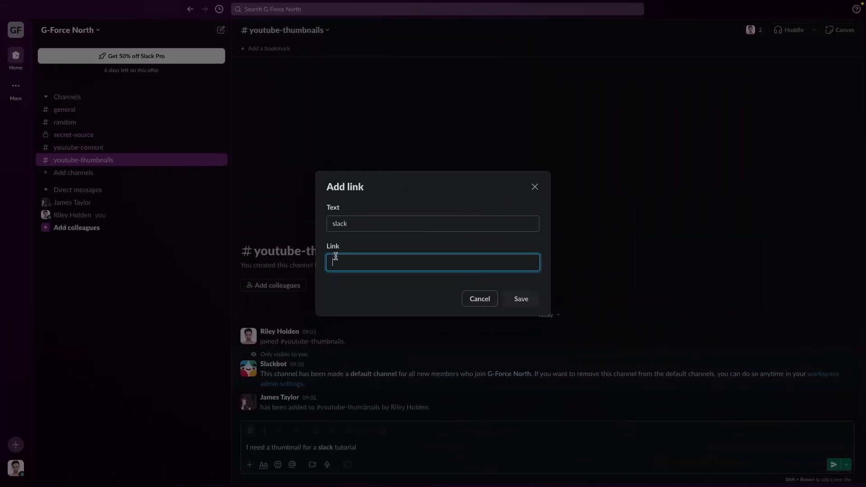
key(super+v)
click(532, 303)
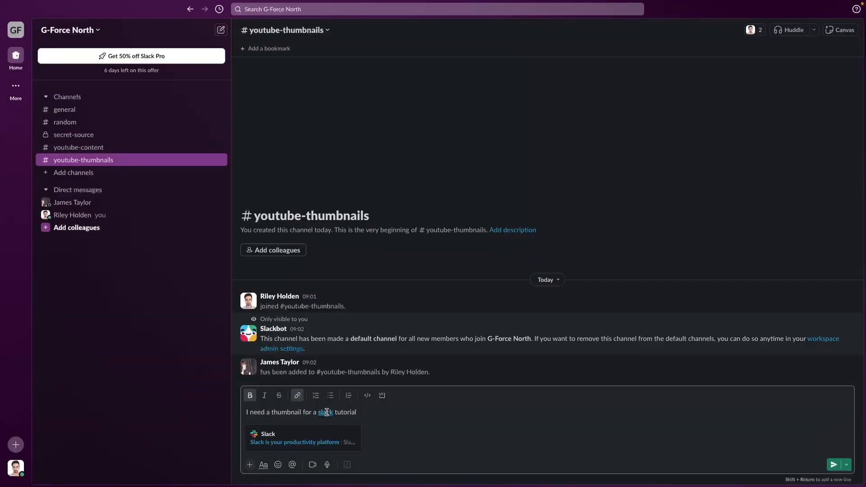
click(326, 412)
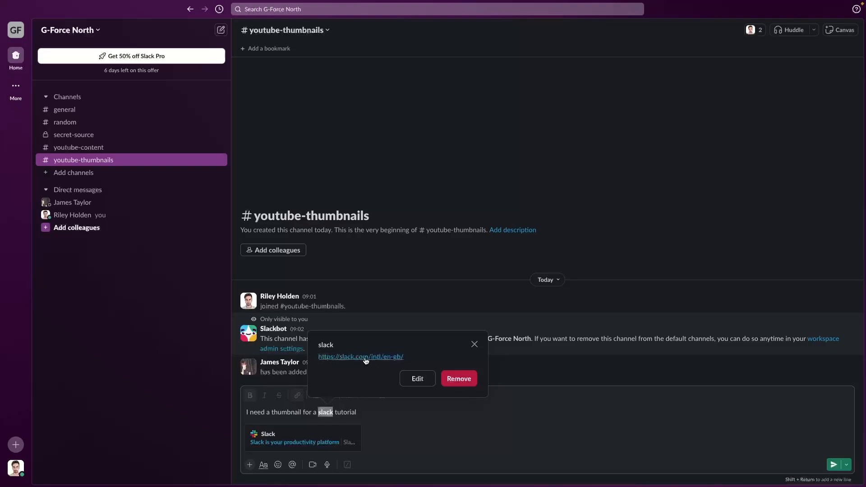
click(474, 344)
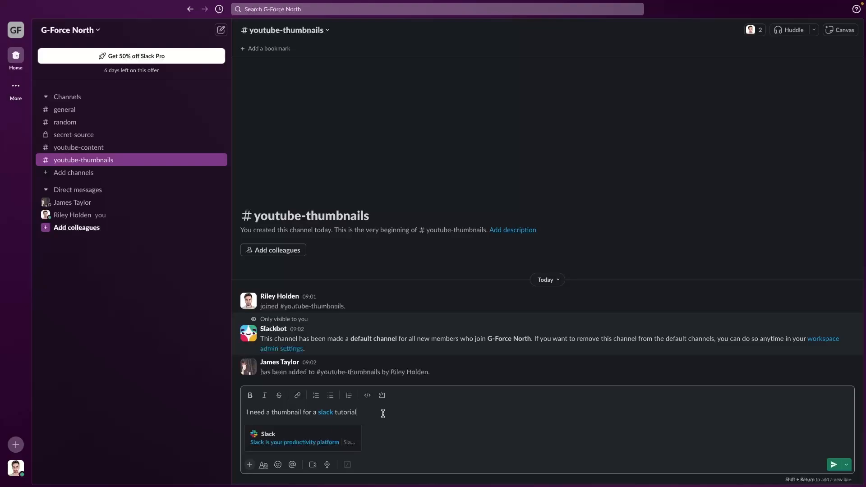
- Add the line 'how to create thumbnail' below the message
key(shift+Return)
key(shift+Return)
key(shift+Return)
key(shift+Return)
key(shift+Return)
key(shift+Return)
key(shift+Return)
key(shift+Return)
key(shift+Return)
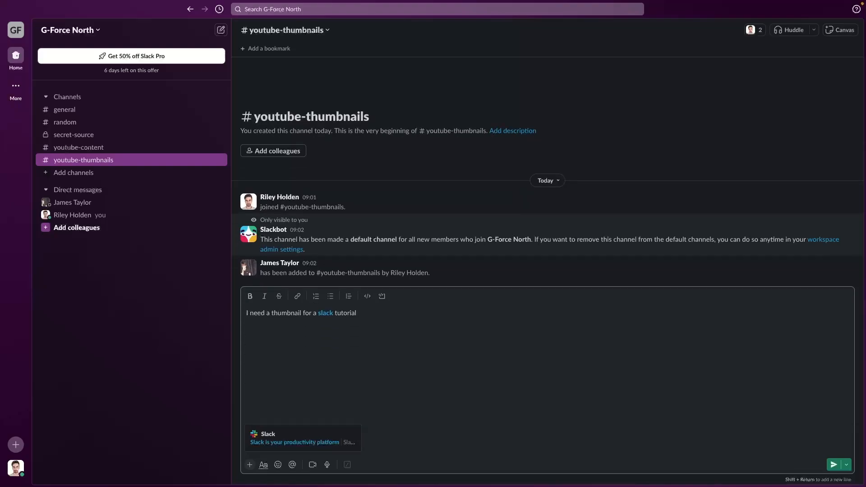
key(BackSpace)
key(BackSpace)
key(BackSpace)
key(BackSpace)
key(BackSpace)
key(BackSpace)
key(BackSpace)
key(BackSpace)
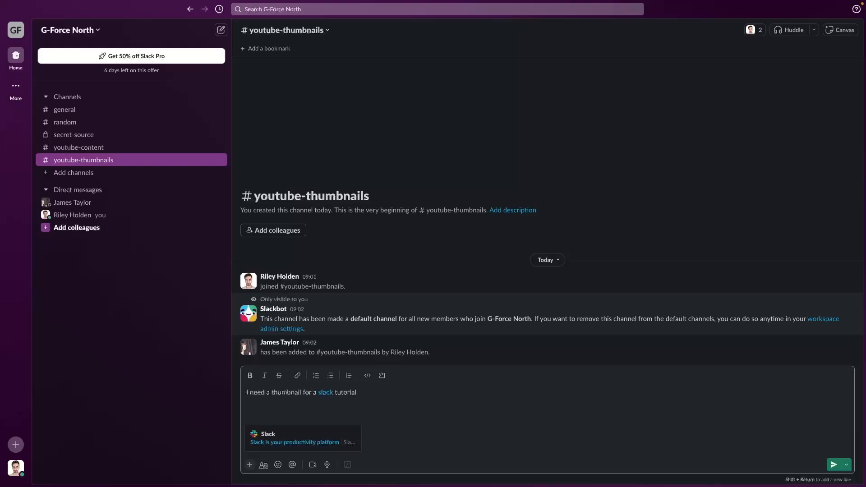
text(fjnregkjnbegkjsbg)
double_click(295, 411)
text(how to create thumbnail)
key(shift+Return)
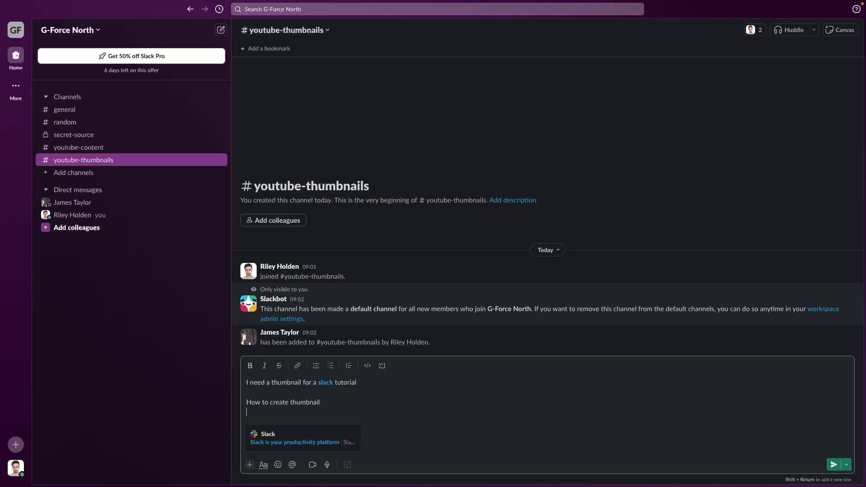
- Add a numbered list: watch video and screenshot thumbnail image, remove background from image, Move into photoshop
click(316, 356)
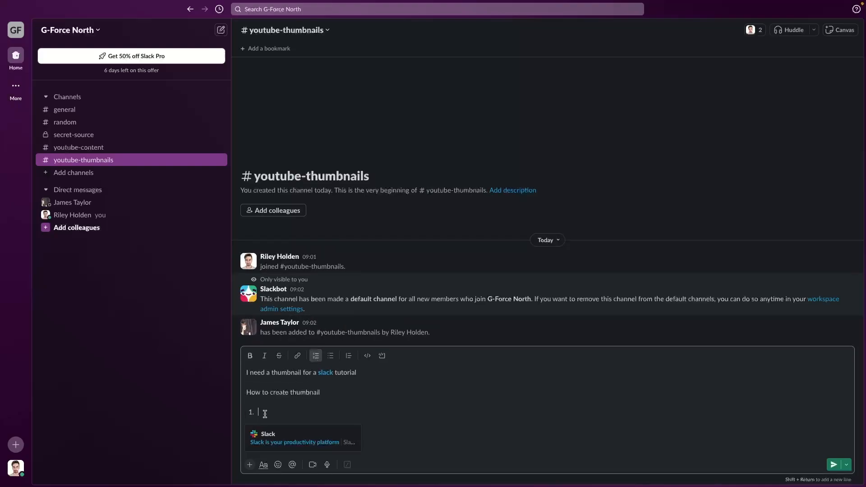
text(watch video and screenshot thumbnai)
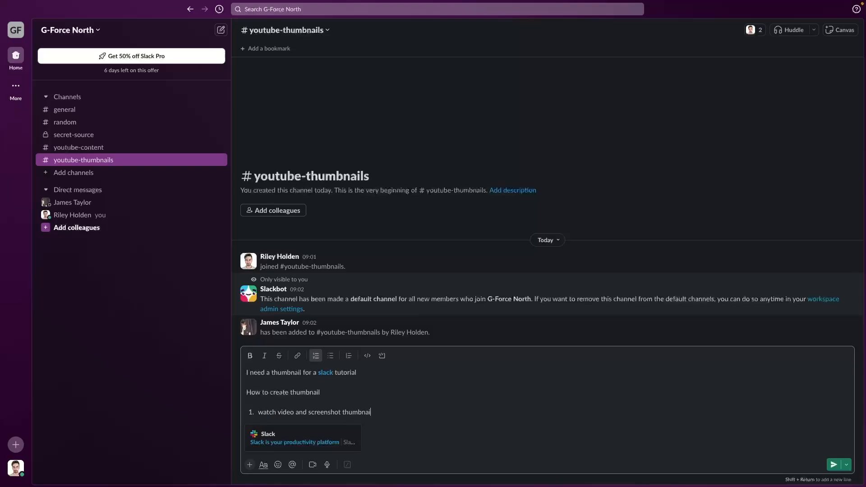
text(l image)
key(Return)
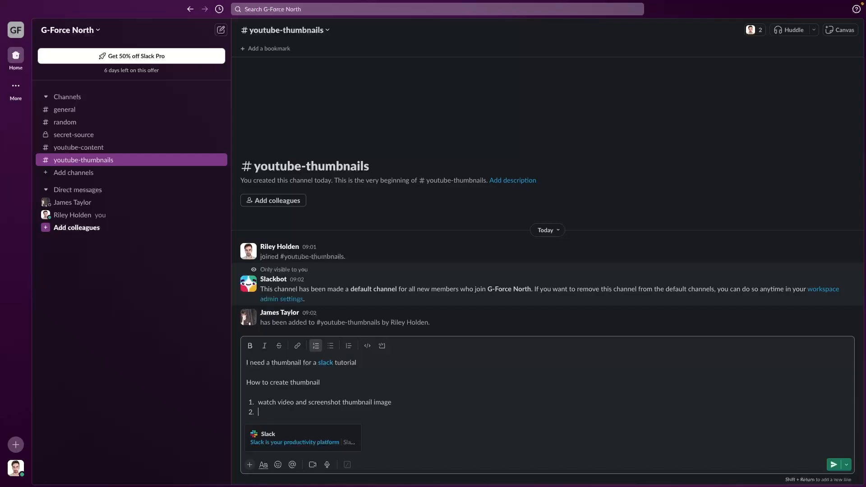
text(remove background from image)
key(Return)
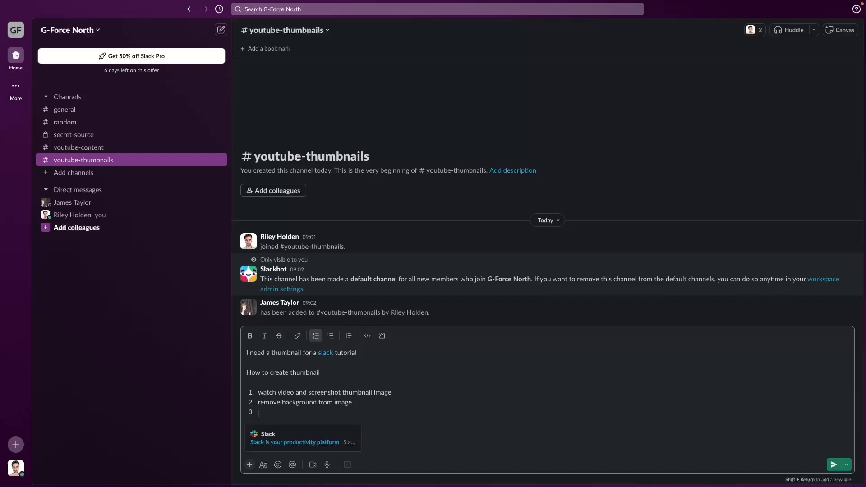
text(Move into photoshop)
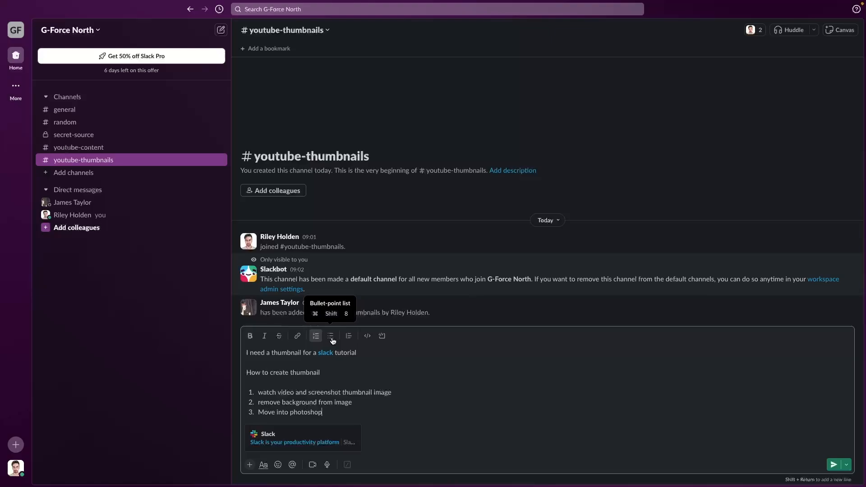
key(Return)
key(Return)
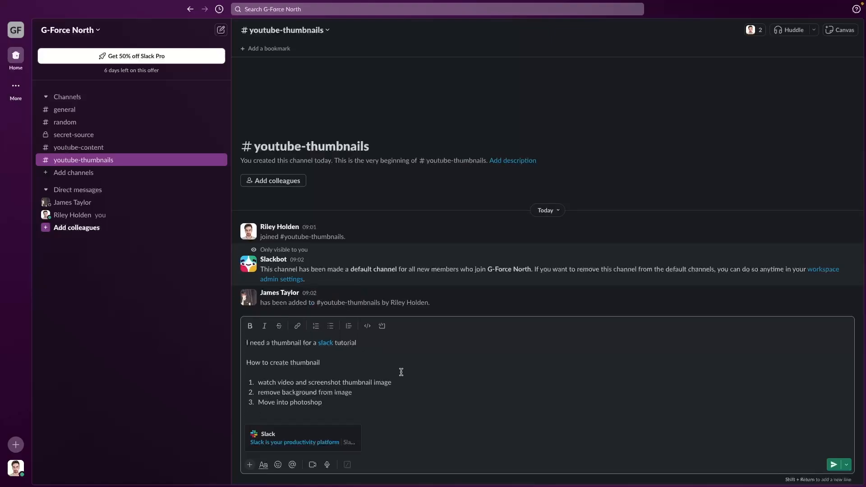
key(Return)
- Add a three-item bullet list of placeholder text
click(330, 315)
text(flng)
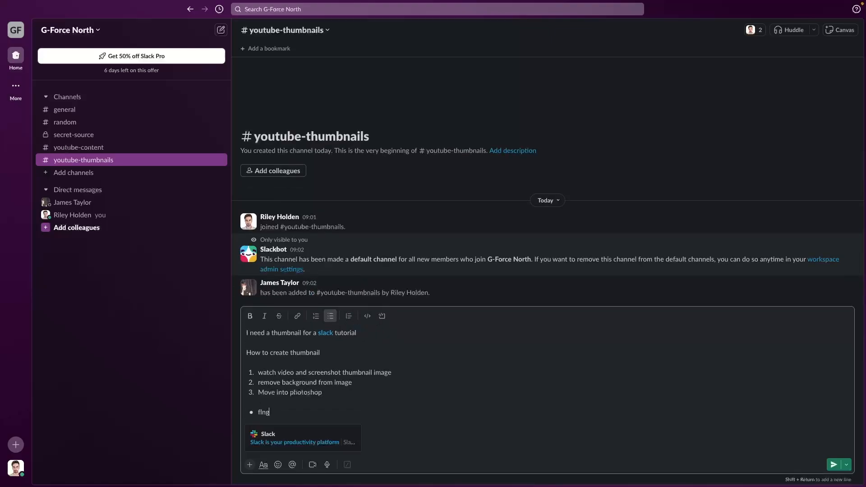
text(kjanrgkjrgnb)
key(Return)
text(ekjfnrkjg)
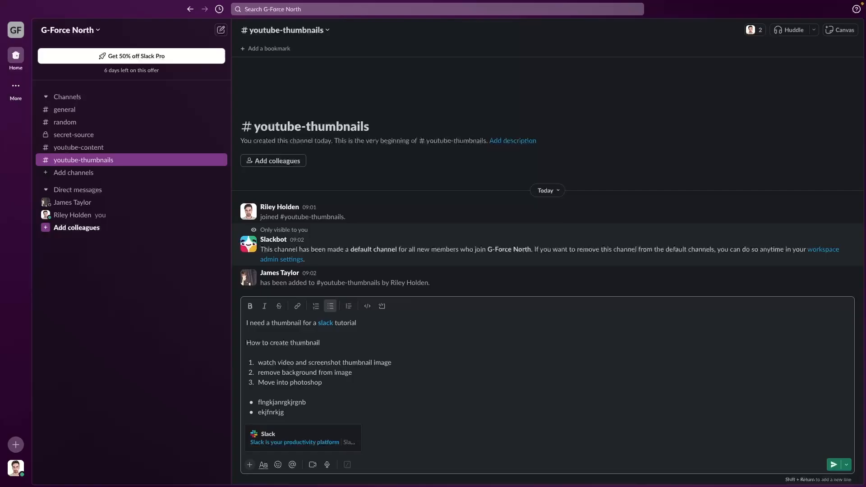
key(Return)
text(fkjebnrgkjebr)
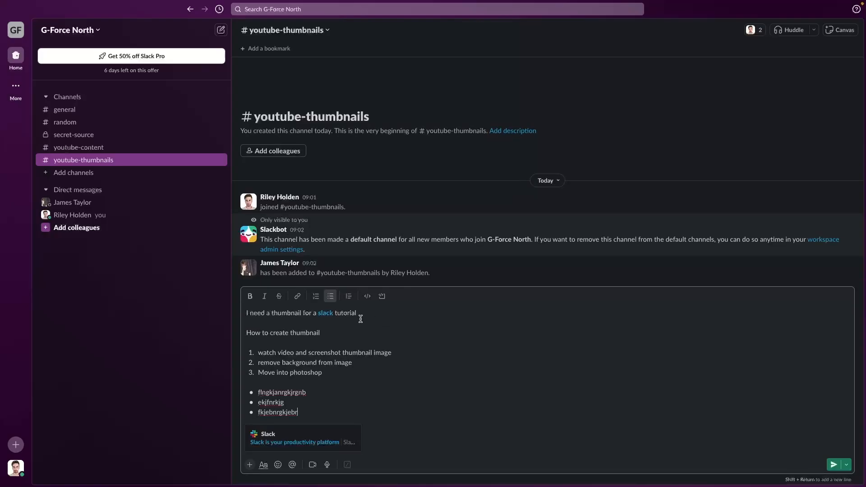
- Delete the three placeholder bullets and wrap the three numbered steps in a block quote
drag(304, 413, 245, 380)
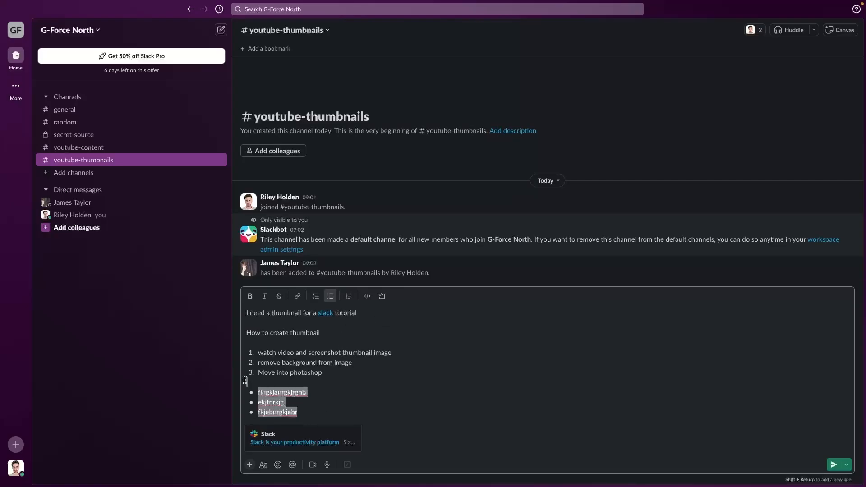
key(BackSpace)
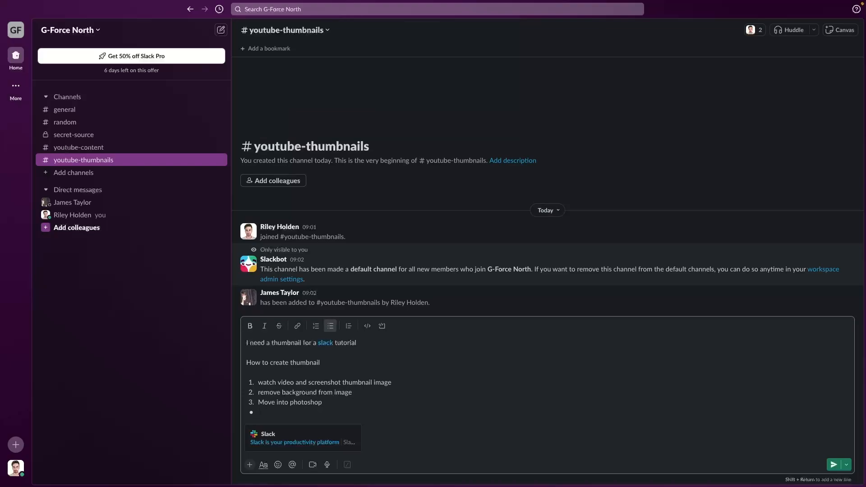
key(BackSpace)
key(BackSpace)
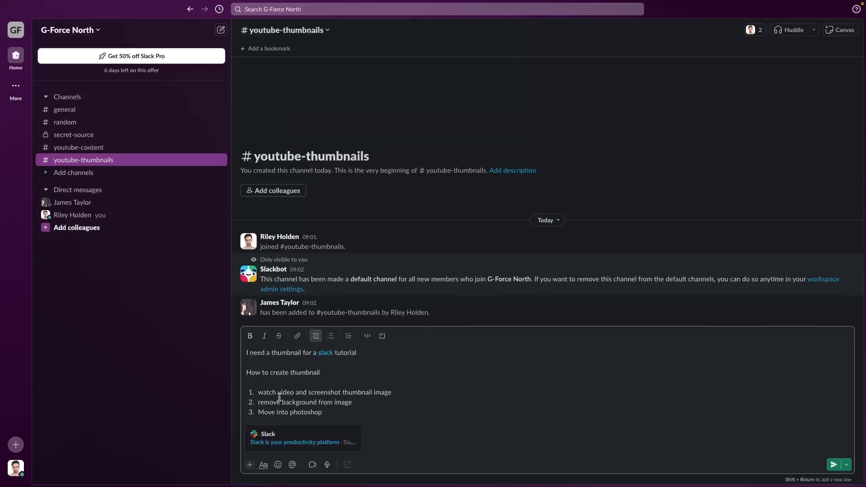
drag(333, 413, 254, 391)
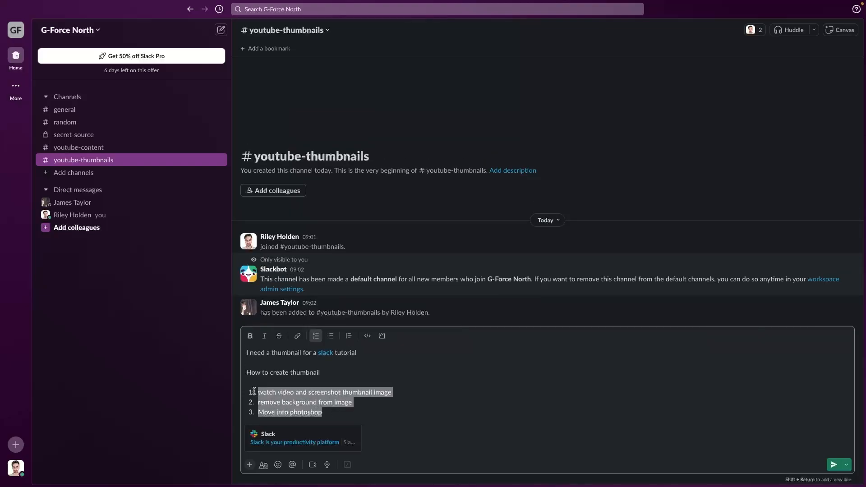
click(349, 337)
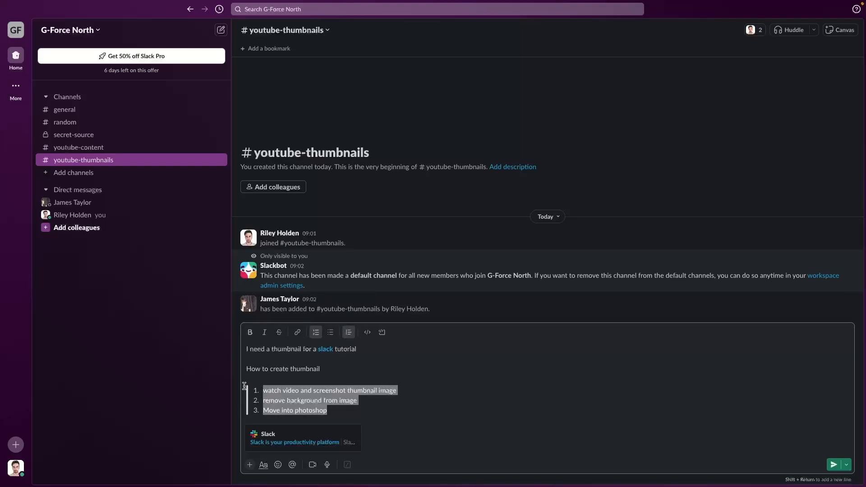
click(356, 408)
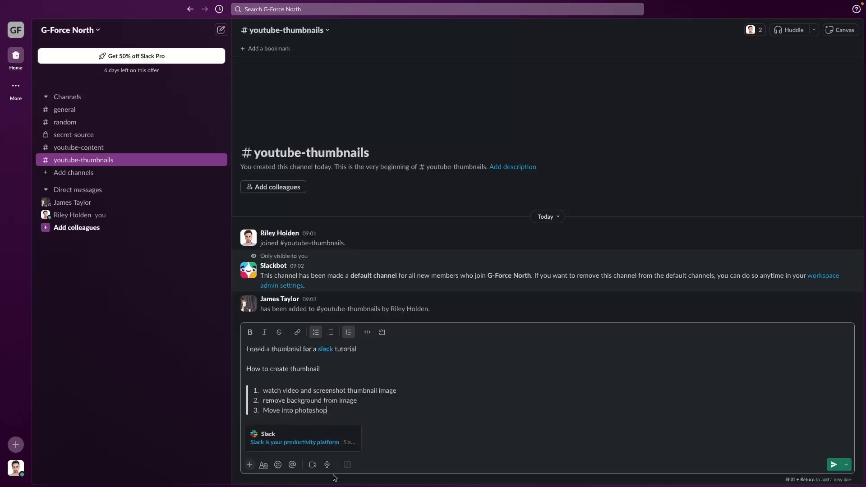
- Upload ACCOUNT SET UP.png from the Downloads folder into the draft
click(250, 465)
click(324, 440)
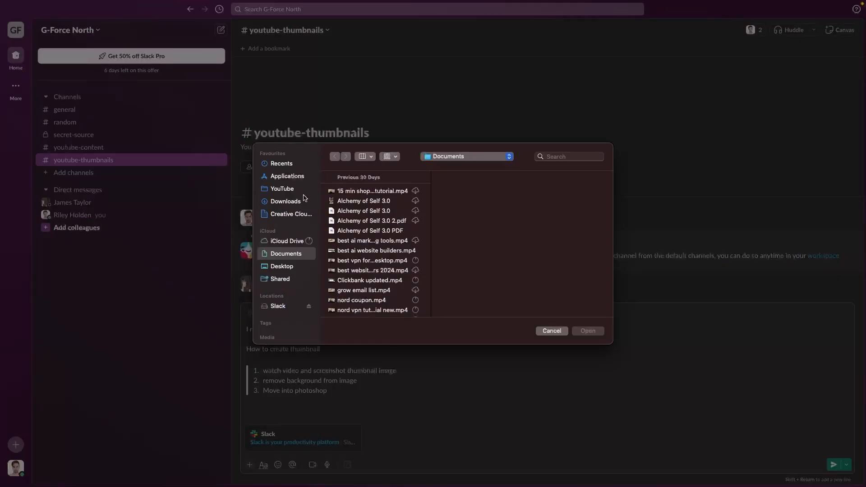
click(303, 197)
click(369, 243)
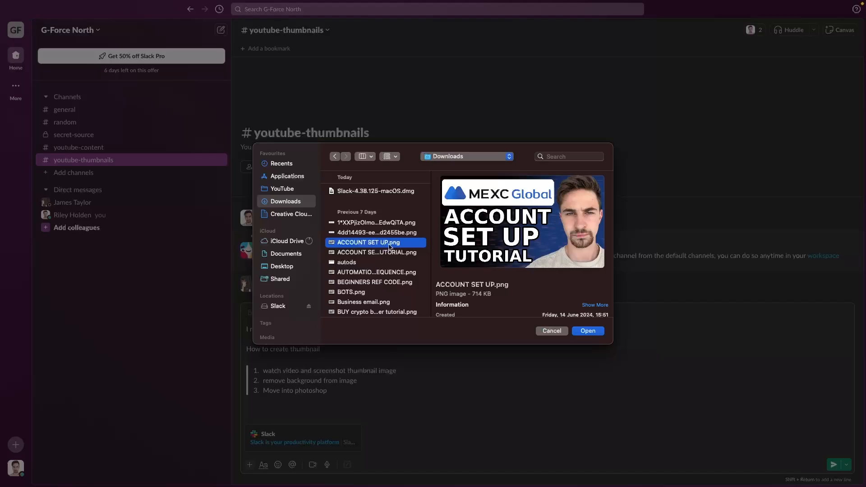
double_click(400, 243)
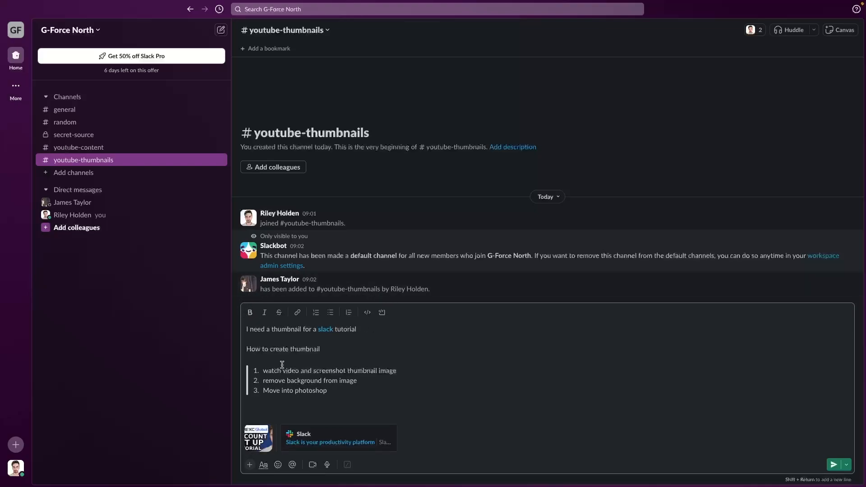
- Insert the 😇 halo and 1️⃣ number-one emojis into the message
click(264, 464)
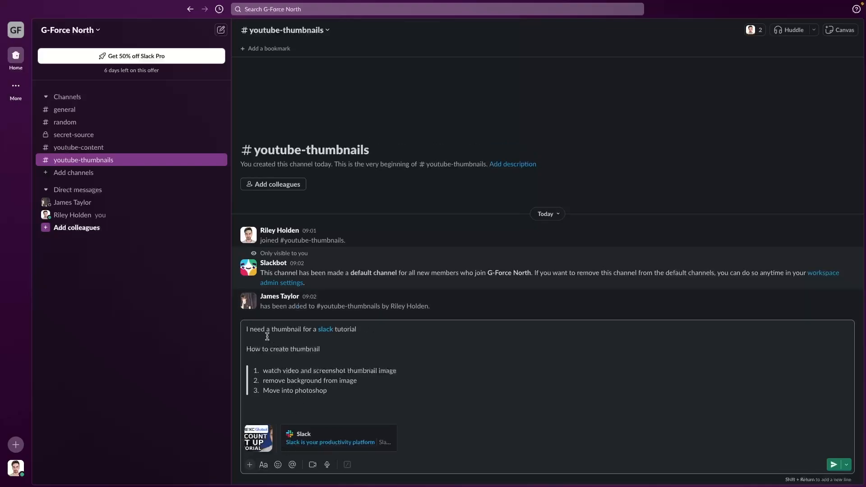
click(263, 465)
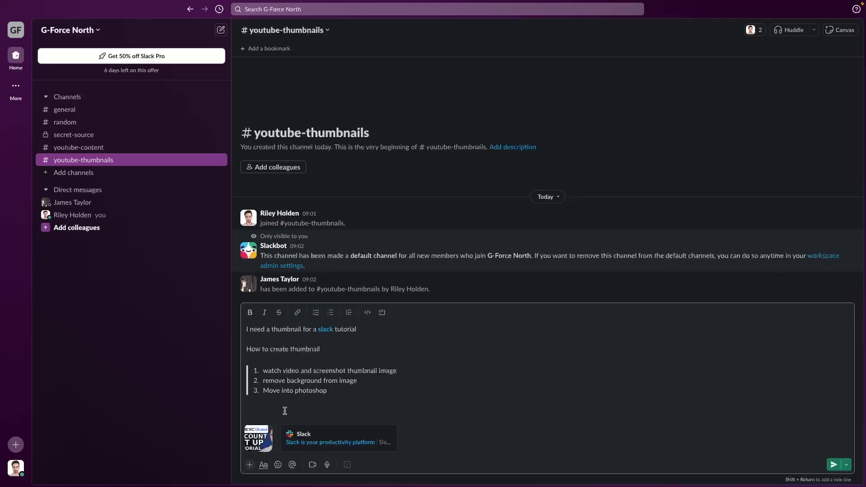
click(278, 465)
click(320, 337)
click(277, 465)
click(297, 330)
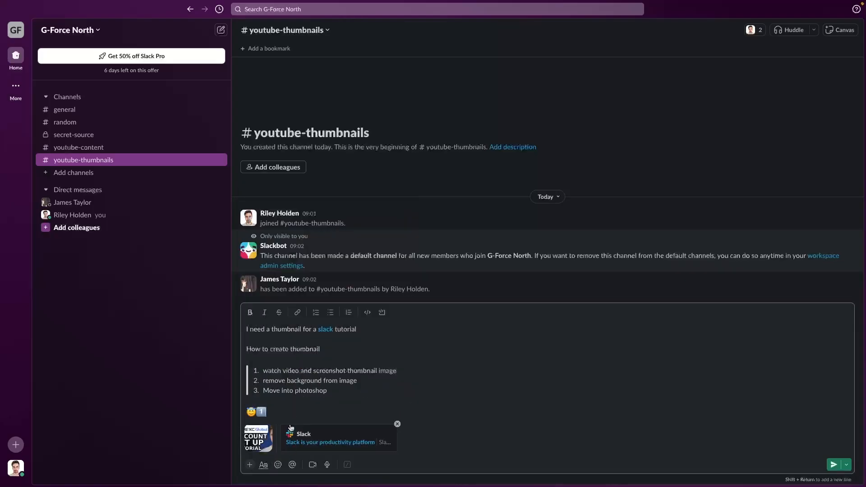
- Add 🇬🇧 and 😁 by searching 'uk' and 'smile', then send the message
click(278, 465)
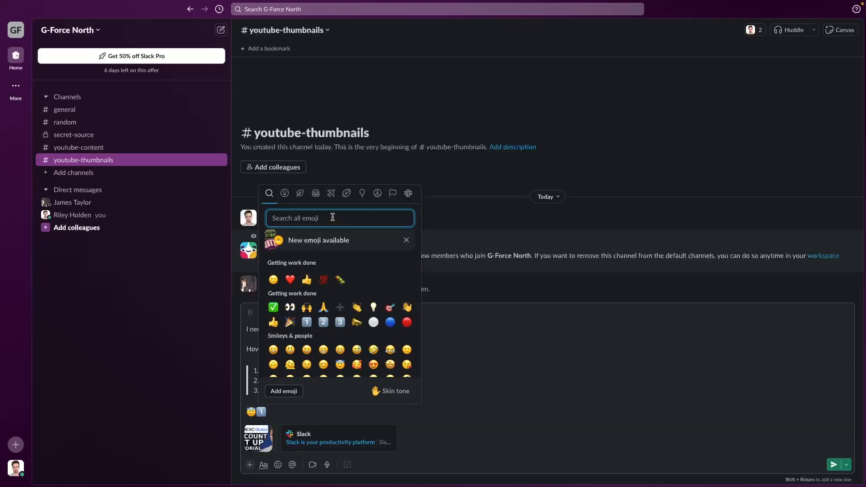
text(uk)
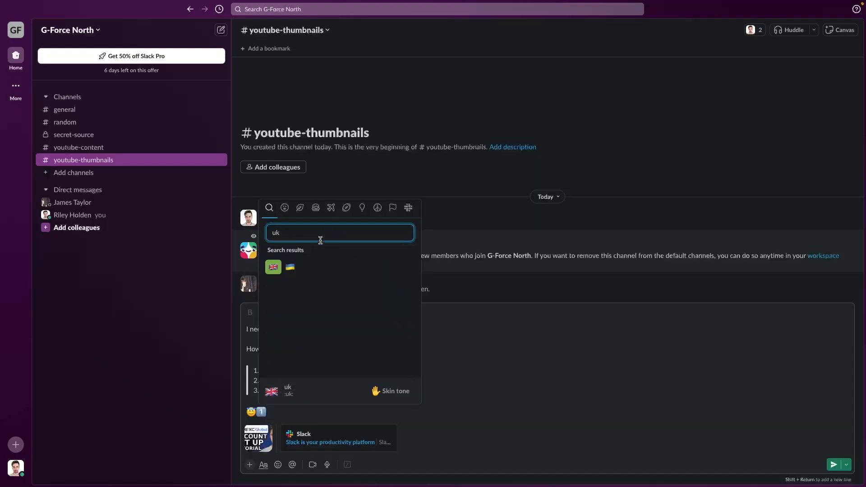
click(270, 267)
click(278, 465)
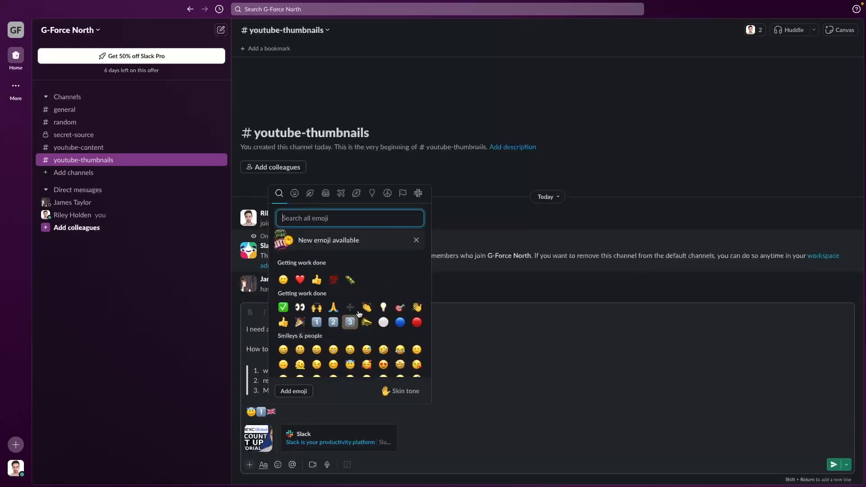
text(smille)
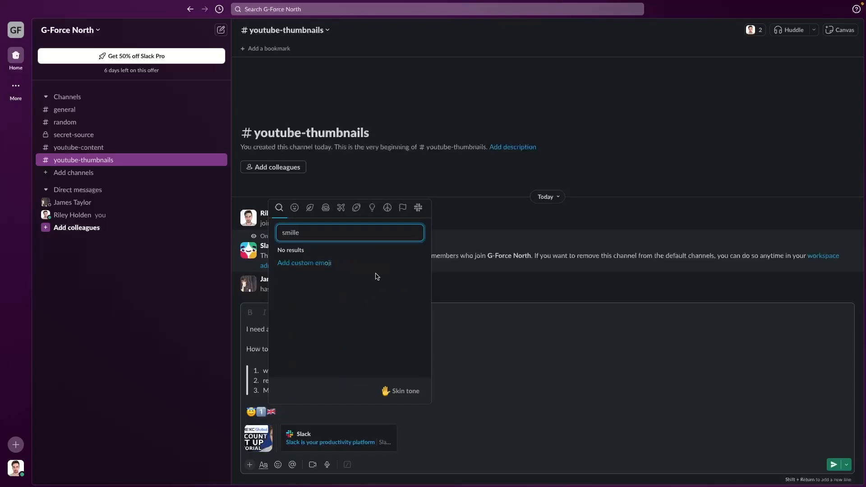
key(BackSpace)
key(BackSpace)
text(e)
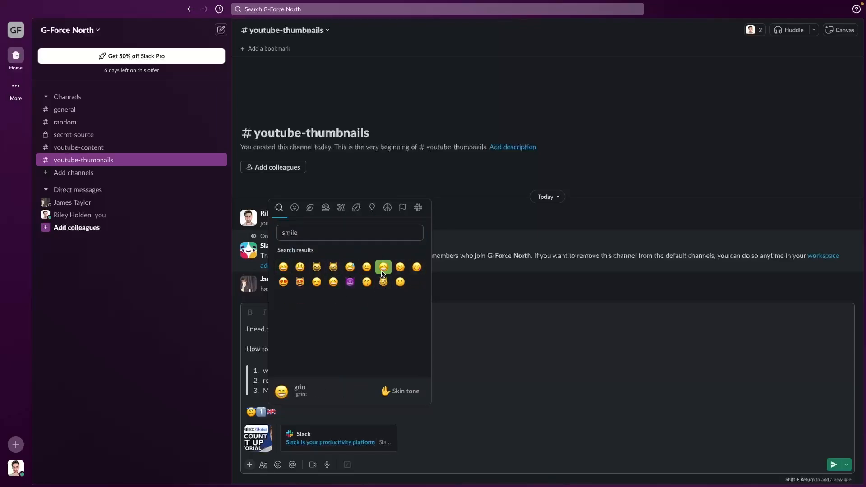
click(383, 267)
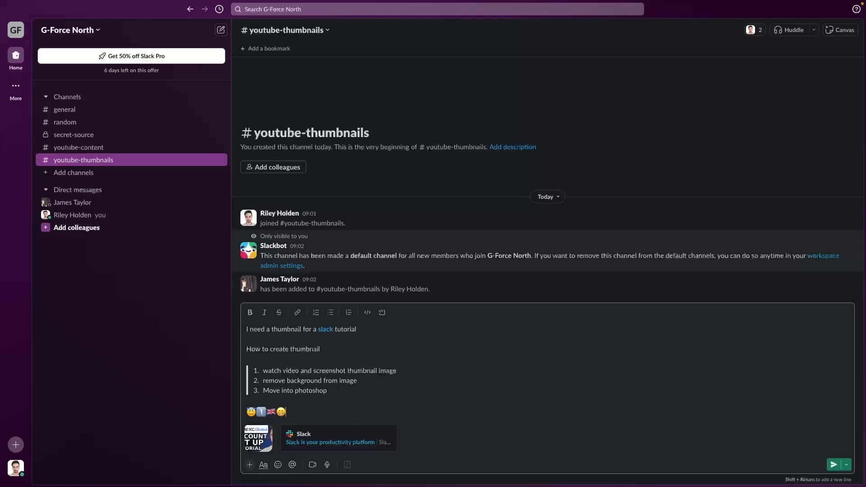
key(Return)
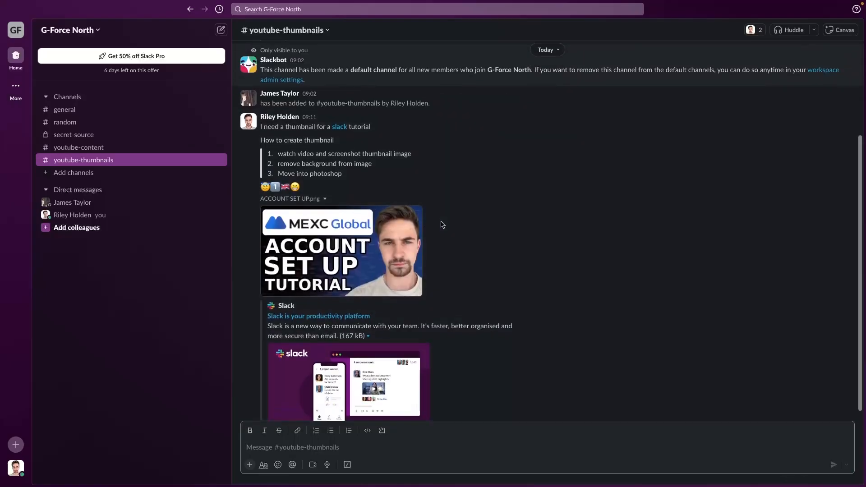
scroll(442, 225, up, 1)
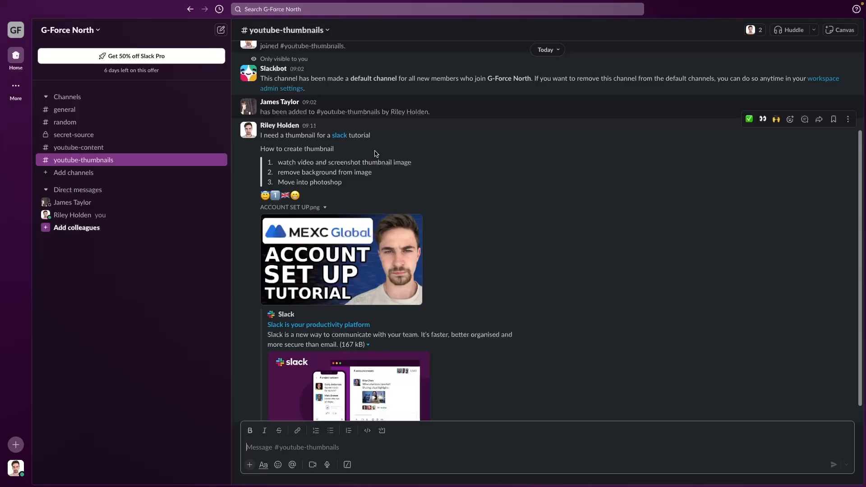
- Open the posted message's 'slack' link on slack.com in Chrome, then return to the channel
click(341, 135)
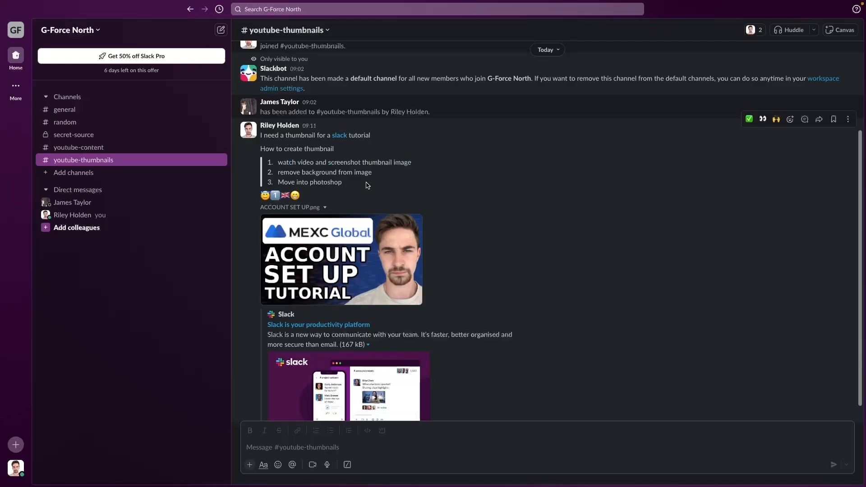
drag(367, 185, 332, 207)
click(332, 207)
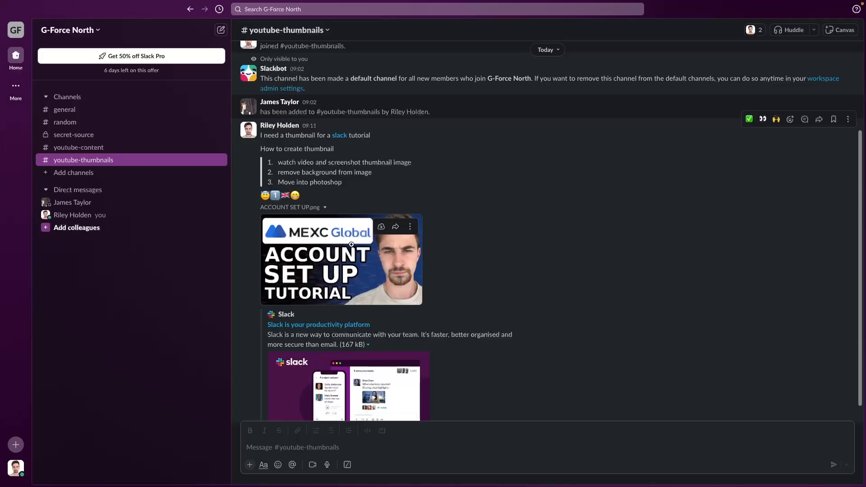
- Download the ACCOUNT SET UP.png thumbnail from the image viewer and return to the message box
click(334, 245)
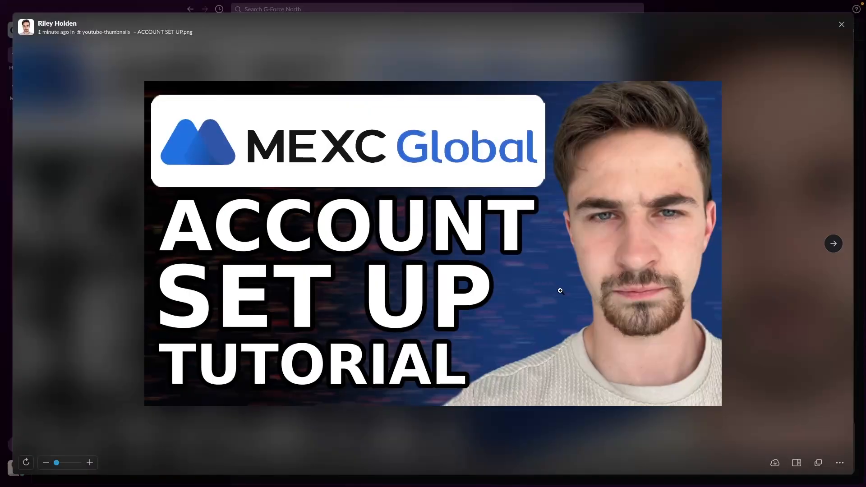
click(775, 463)
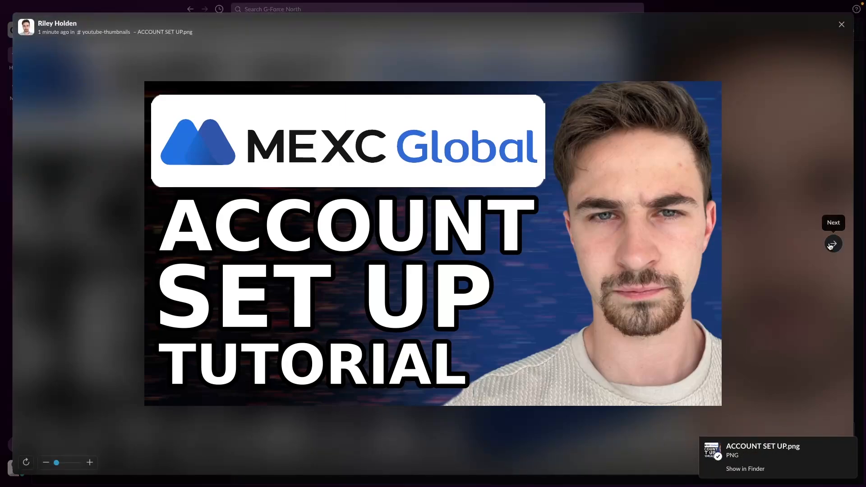
click(842, 24)
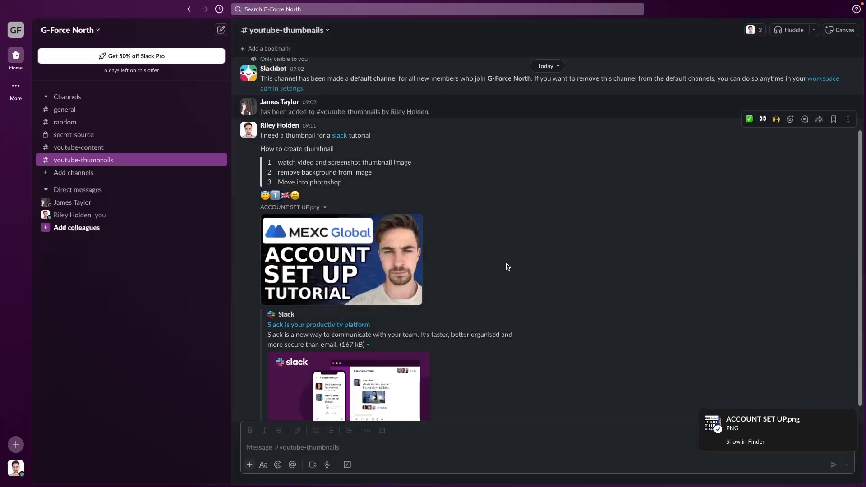
scroll(501, 261, down, 1)
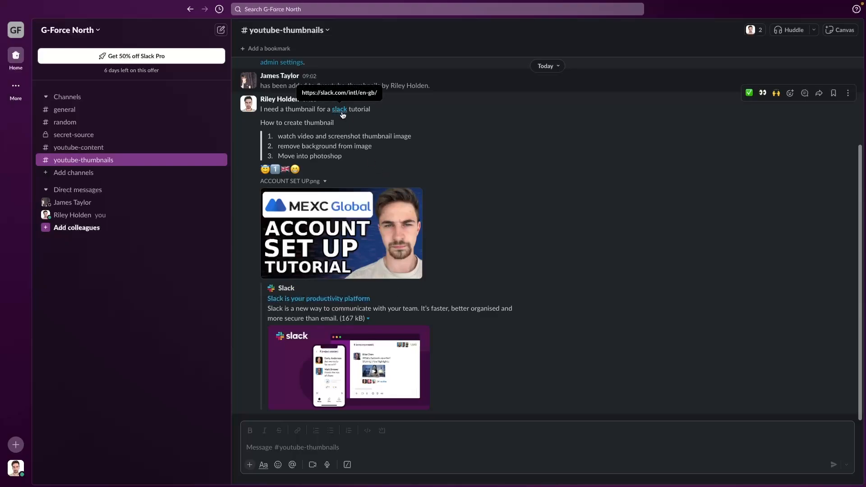
click(290, 473)
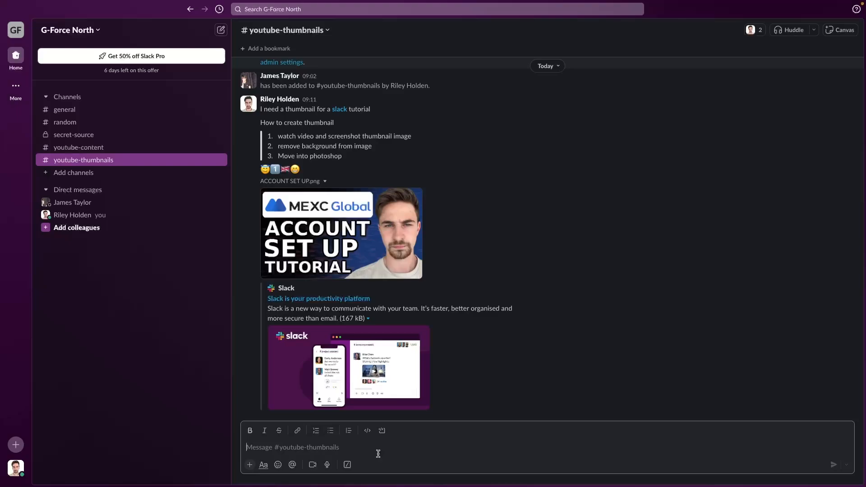
- Post the placeholder message 'fnjrngjkrebn' in #youtube-thumbnails
text(fnjrngjkrebn)
key(Return)
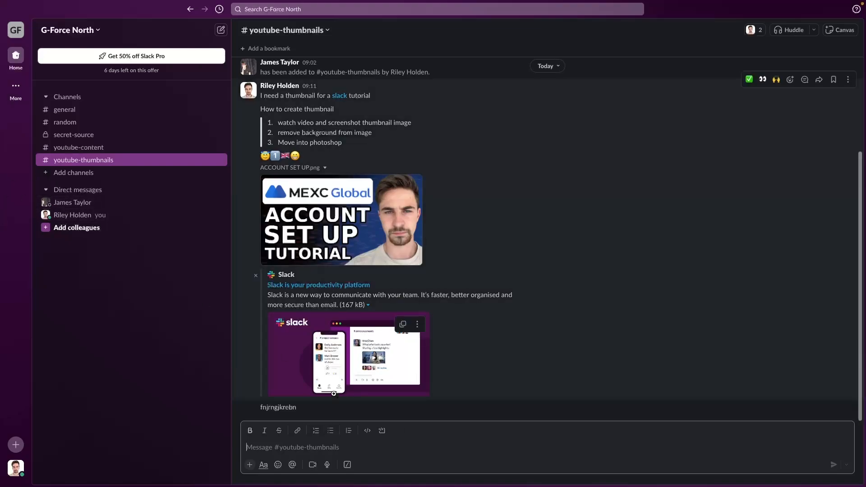
click(347, 451)
- Discard a member mention and post the test message 'flejfkjebfjkeb'
text(@)
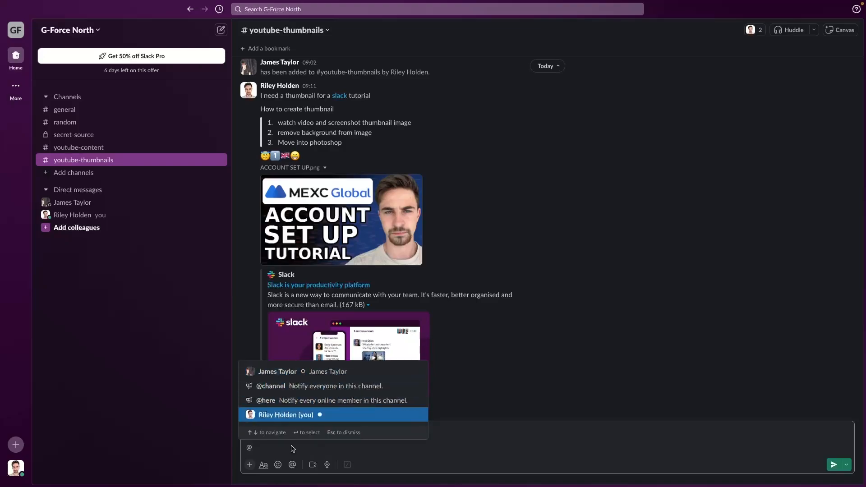
text(jame)
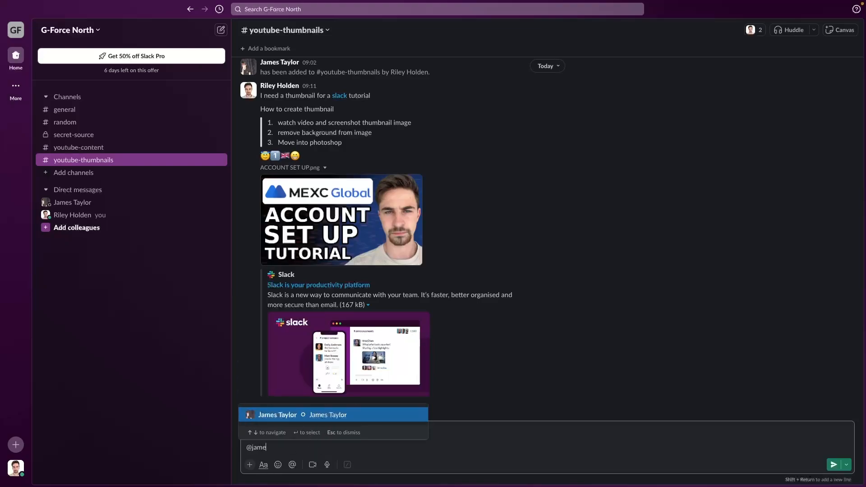
click(279, 414)
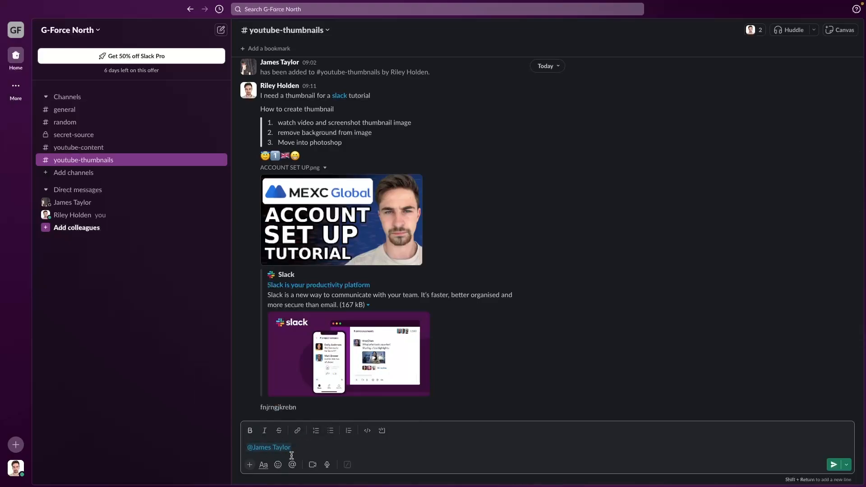
mouse_move(269, 450)
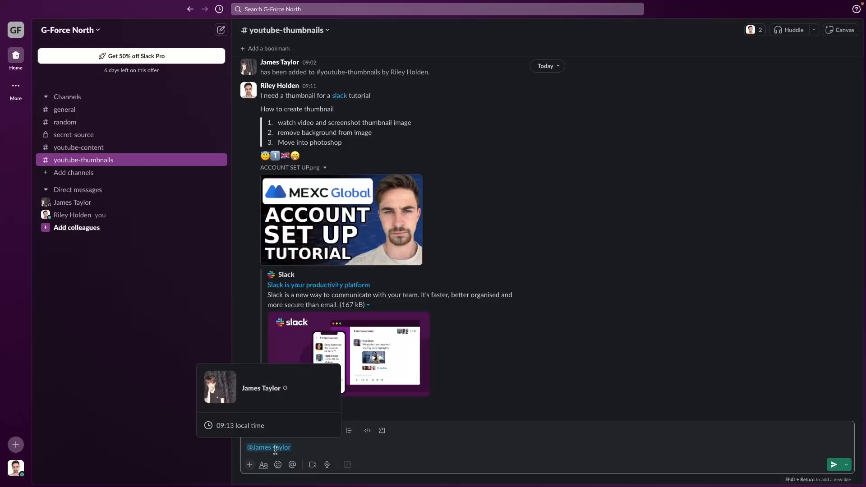
drag(294, 451, 255, 449)
key(BackSpace)
key(BackSpace)
key(BackSpace)
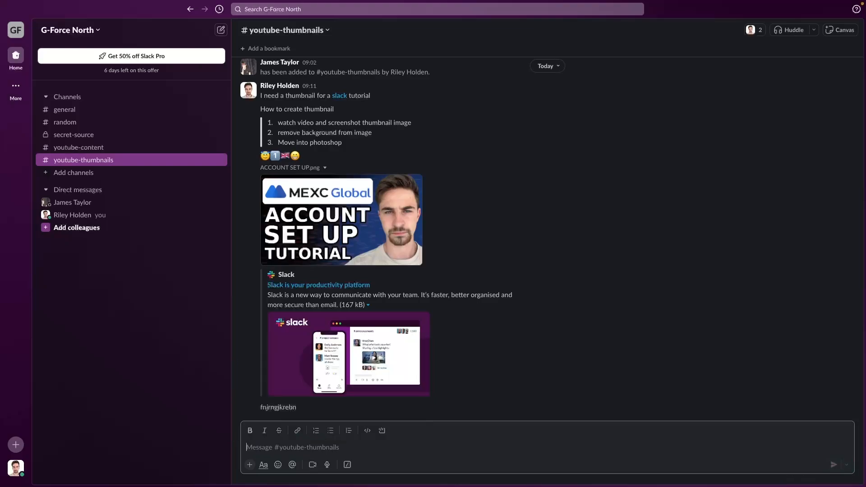
text(flejfkjebfjkeb)
key(Return)
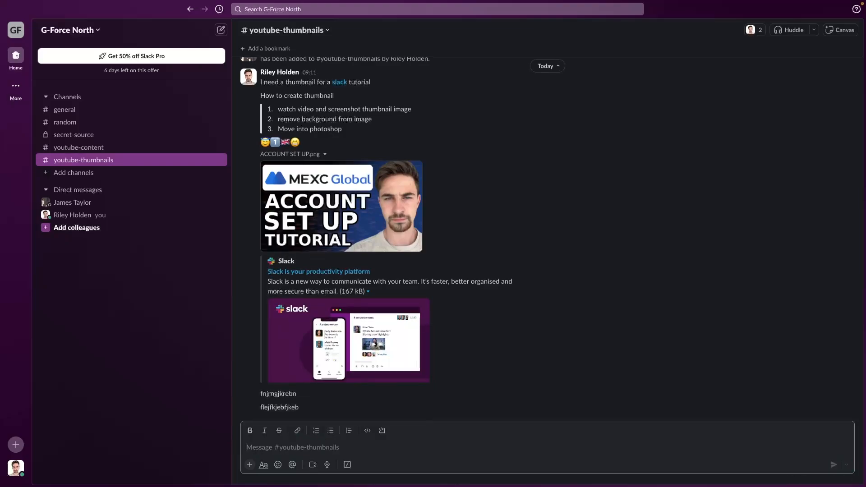
- Post a message mentioning the invited colleague followed by 'fjenfkjwehbfjherbg'
text(@jame)
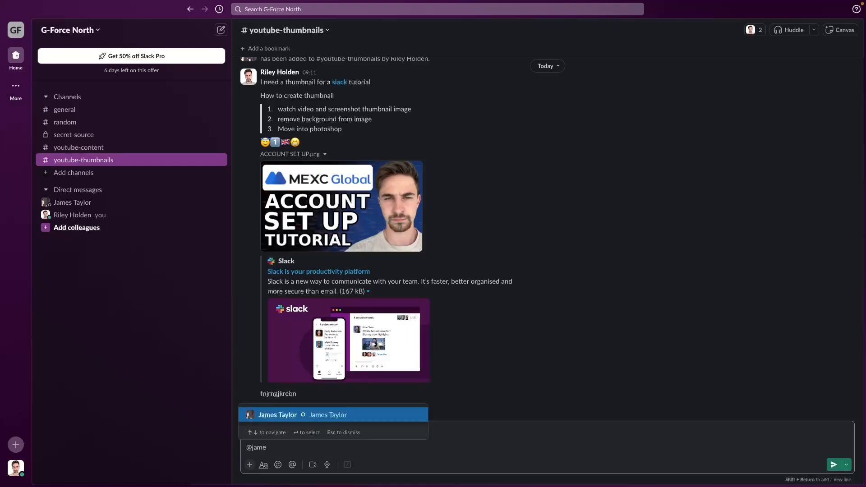
key(Return)
text(fjenfkjwehbfjherbg)
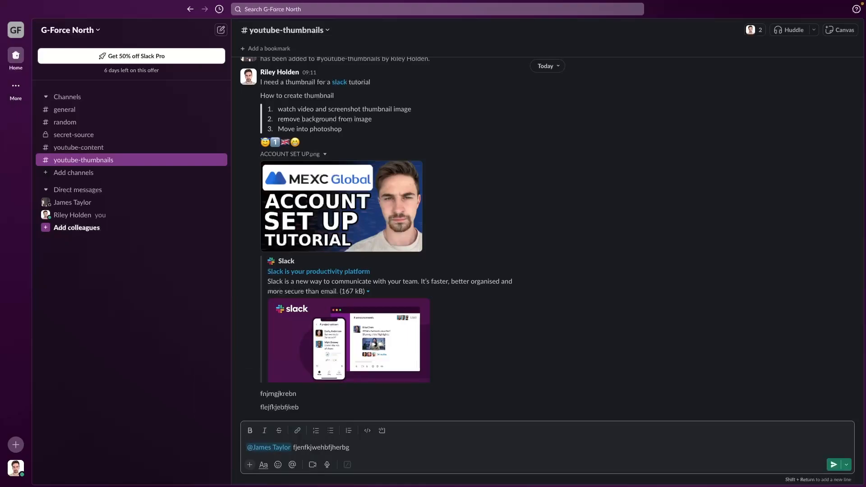
key(Return)
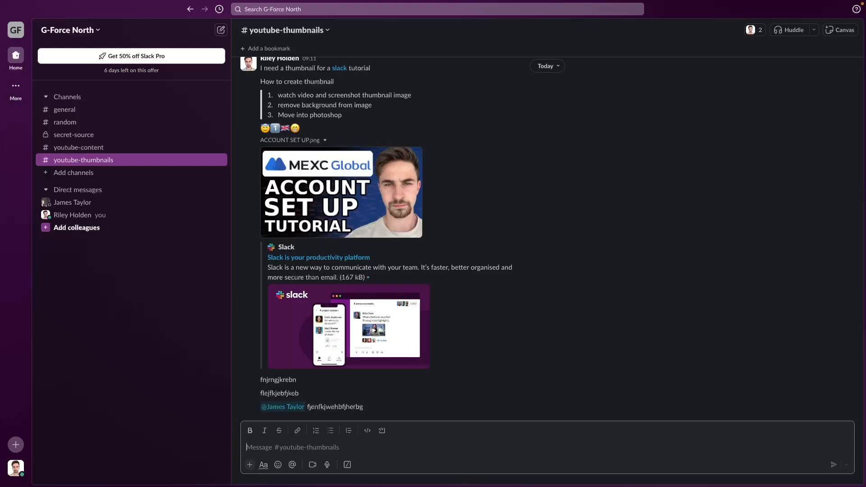
- Open the video clip recorder, answer the microphone prompt, then close it without recording
click(313, 464)
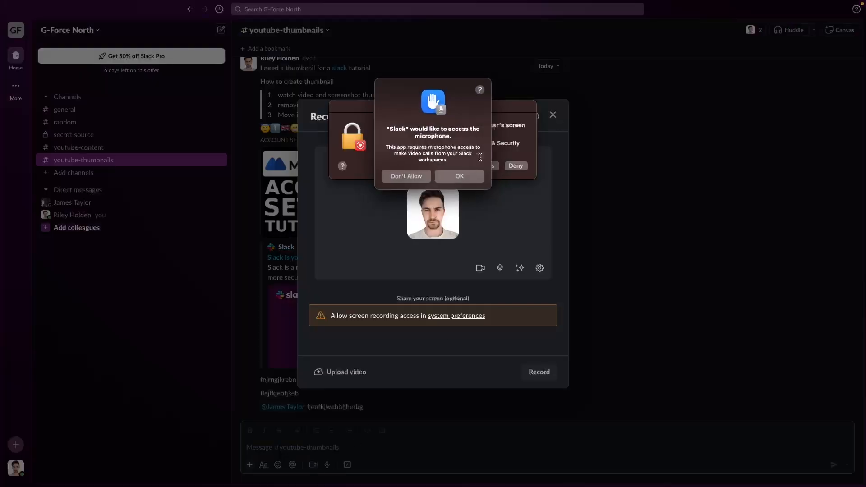
click(458, 175)
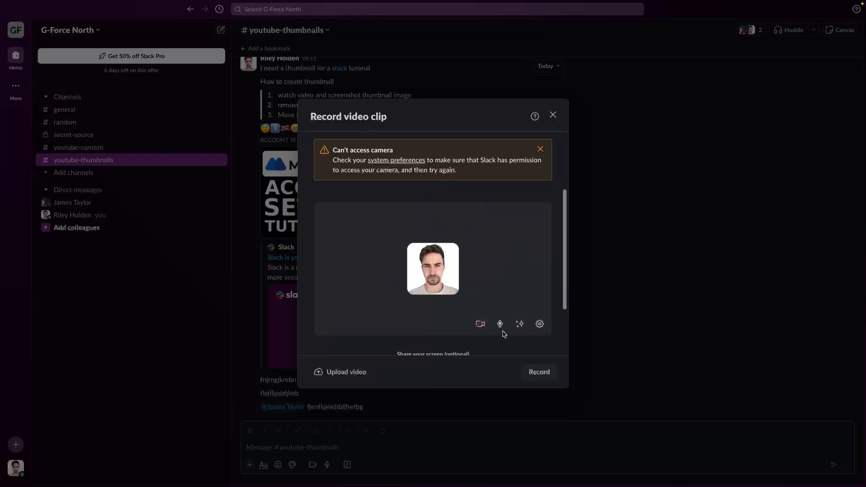
scroll(499, 267, down, 3)
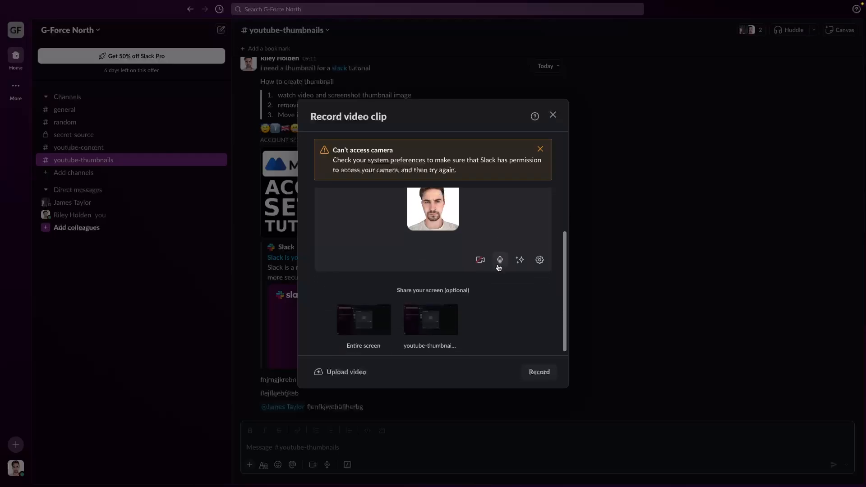
scroll(496, 266, up, 1)
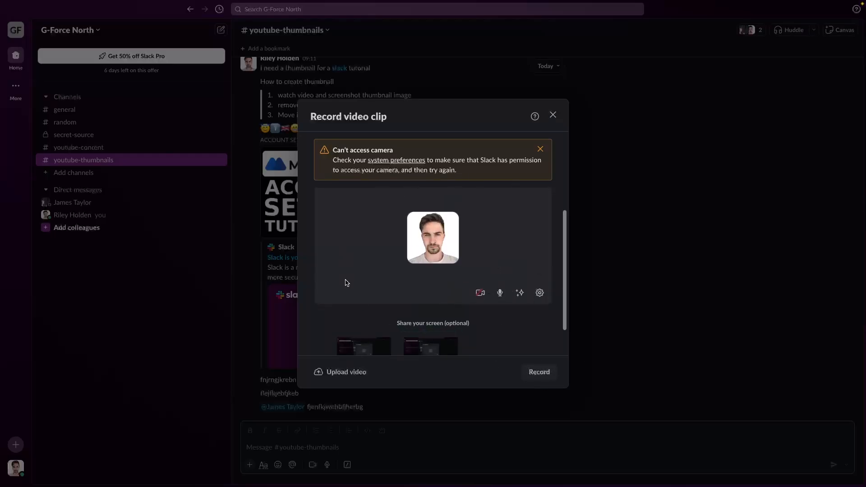
scroll(500, 331, down, 2)
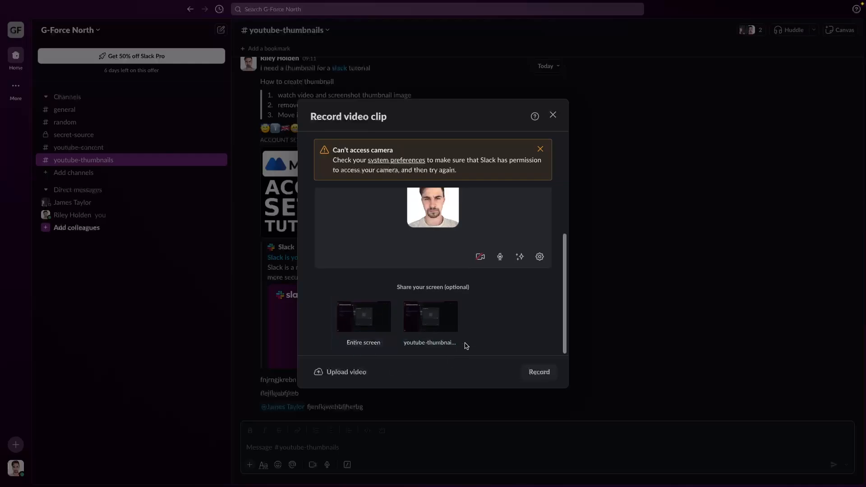
click(554, 114)
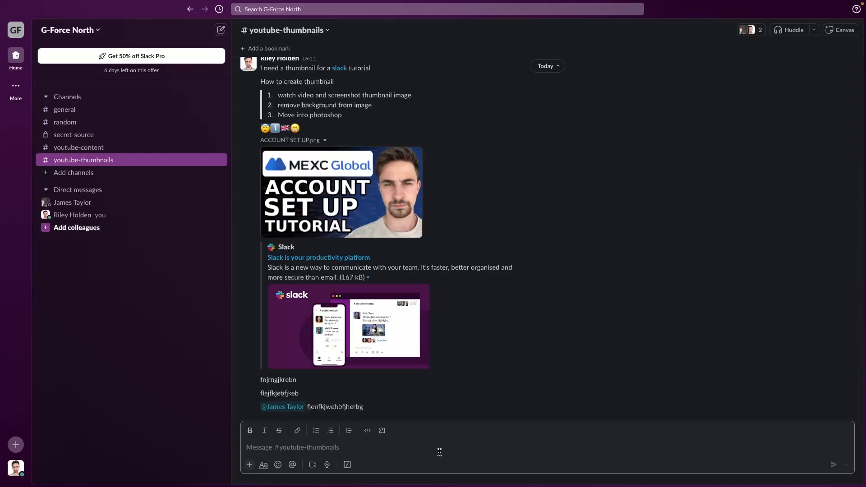
- Record a 4-second voice clip and send it to #youtube-thumbnails
click(328, 468)
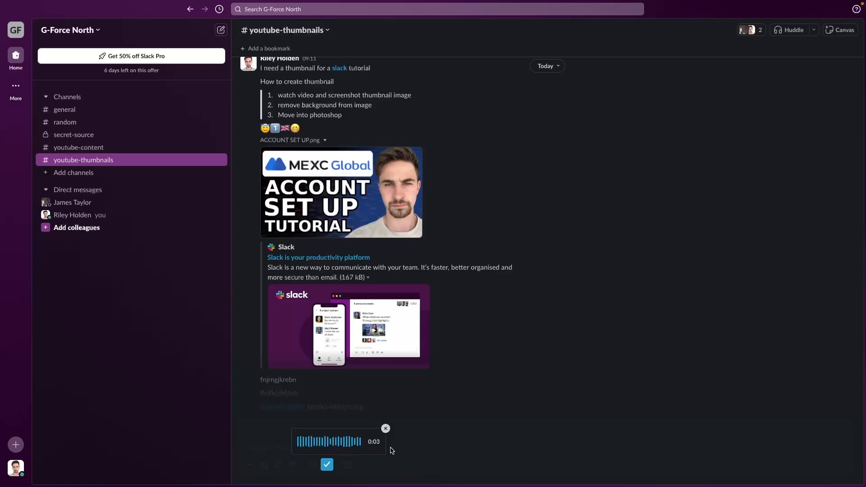
click(327, 465)
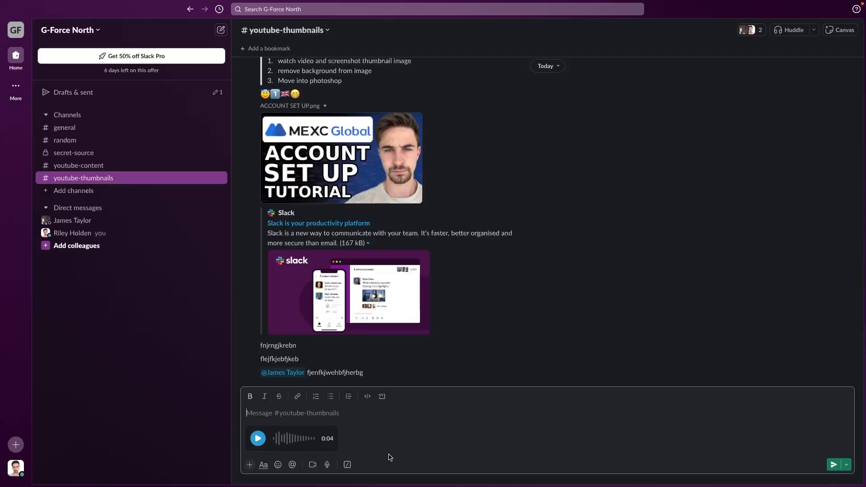
key(Return)
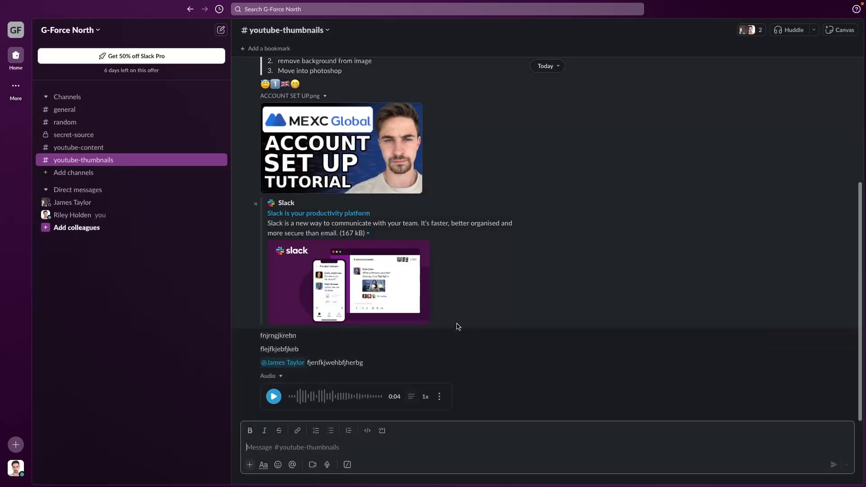
- Play and pause the voice clip, then select and deselect its 'Hey, guys…' transcript
click(274, 397)
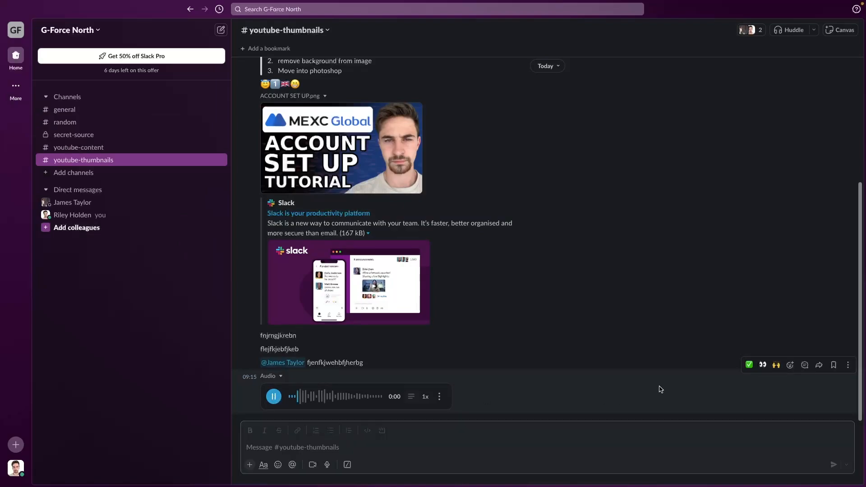
click(274, 396)
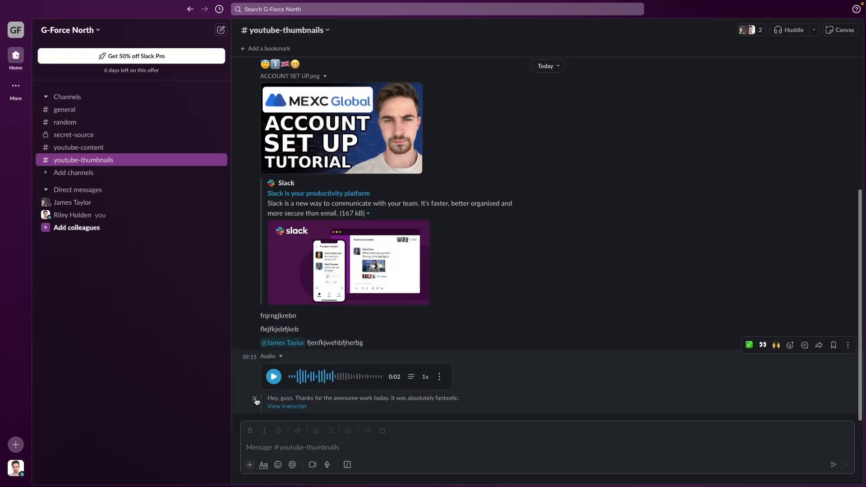
drag(271, 398, 458, 409)
triple_click(465, 394)
click(623, 346)
drag(268, 399, 479, 402)
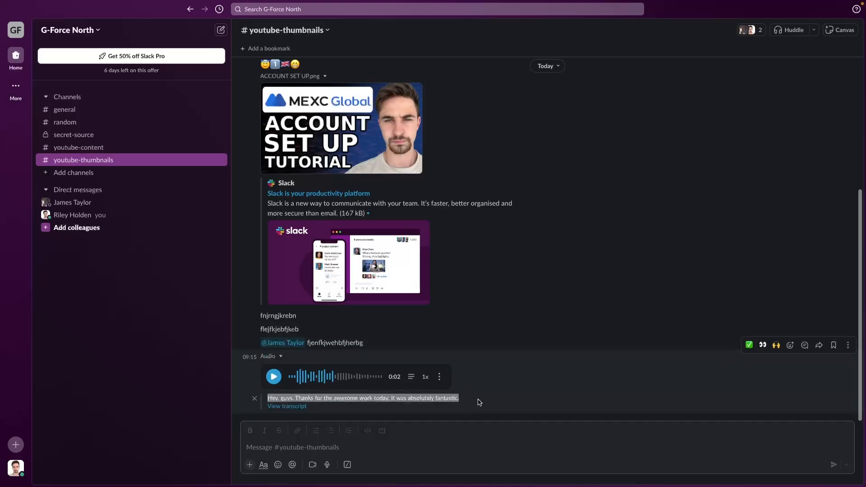
click(479, 402)
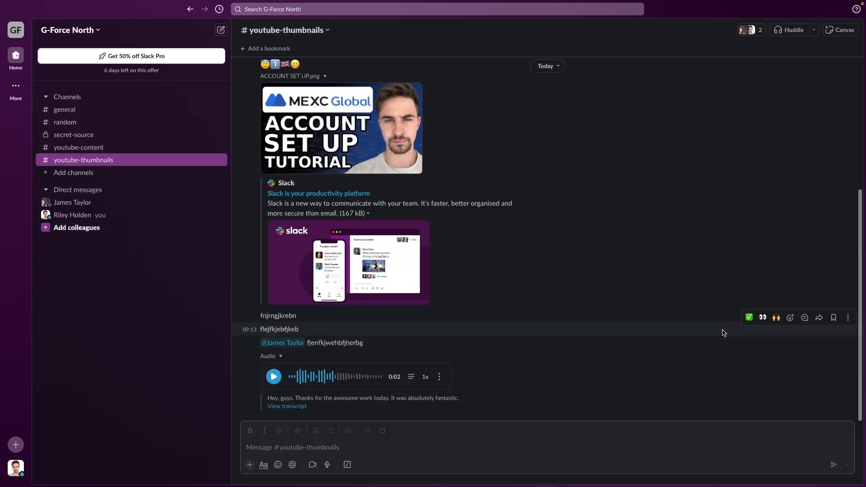
- React to the slack tutorial thumbnail request with a thumbs-up (+1) emoji
scroll(723, 333, up, 5)
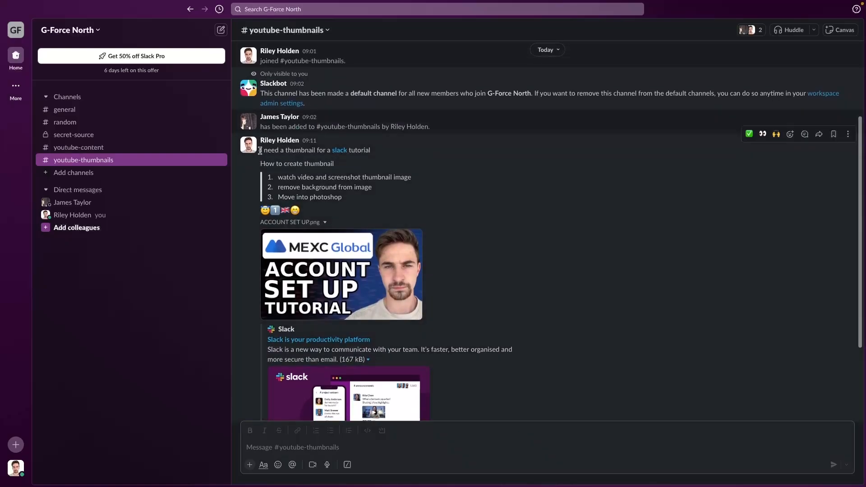
scroll(295, 120, down, 1)
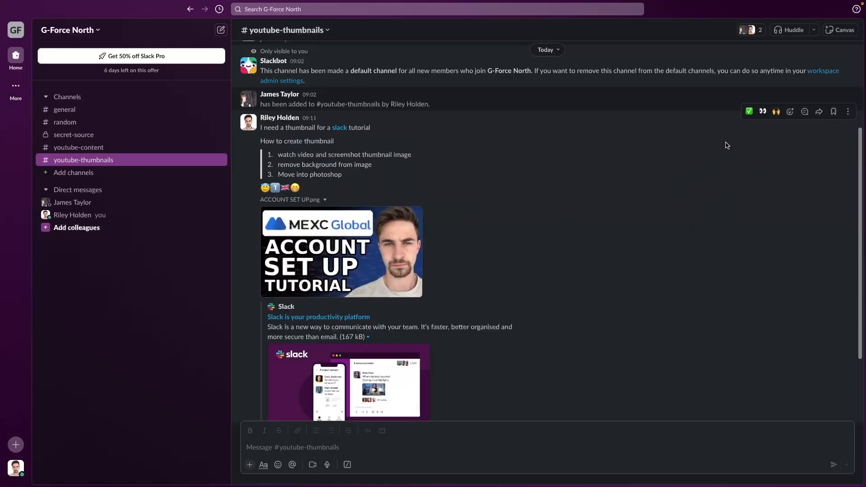
click(791, 112)
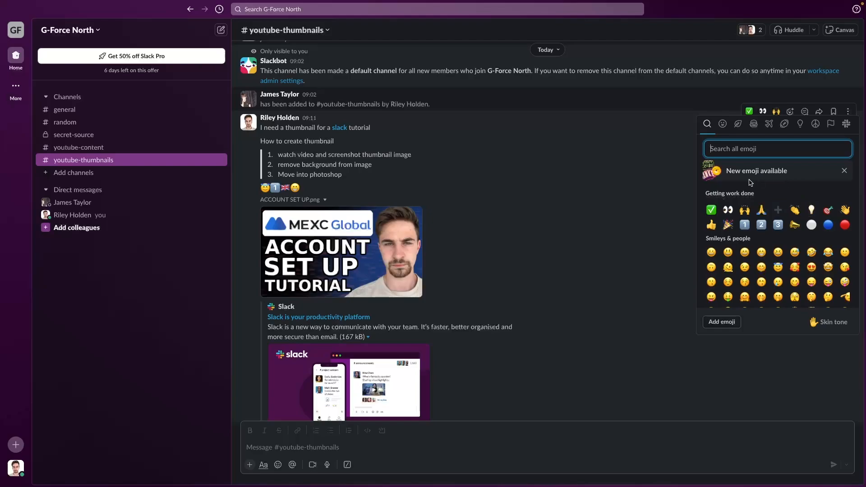
click(712, 225)
scroll(430, 230, down, 3)
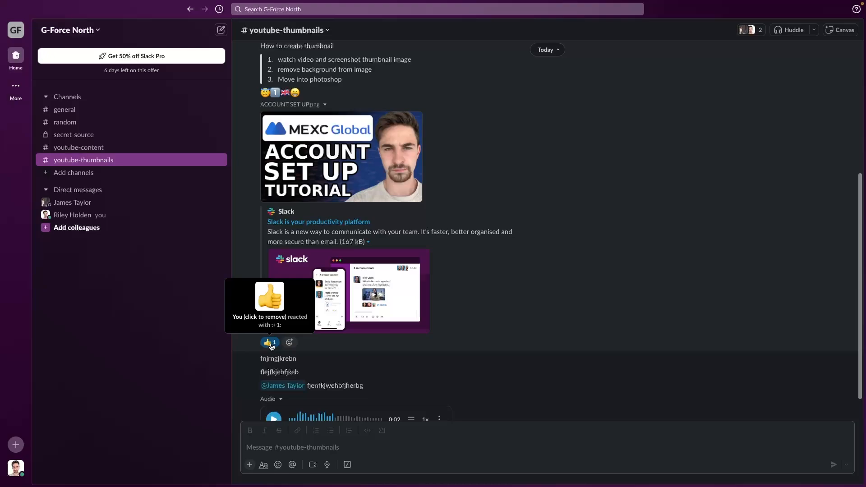
scroll(648, 286, up, 3)
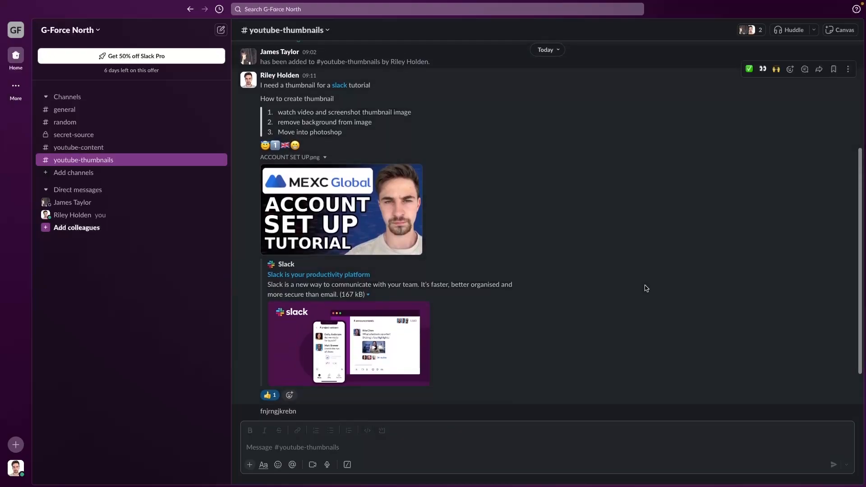
- Post the test messages 'rkjgbnerg' and 'egkejngjkesr gers'
scroll(650, 275, down, 4)
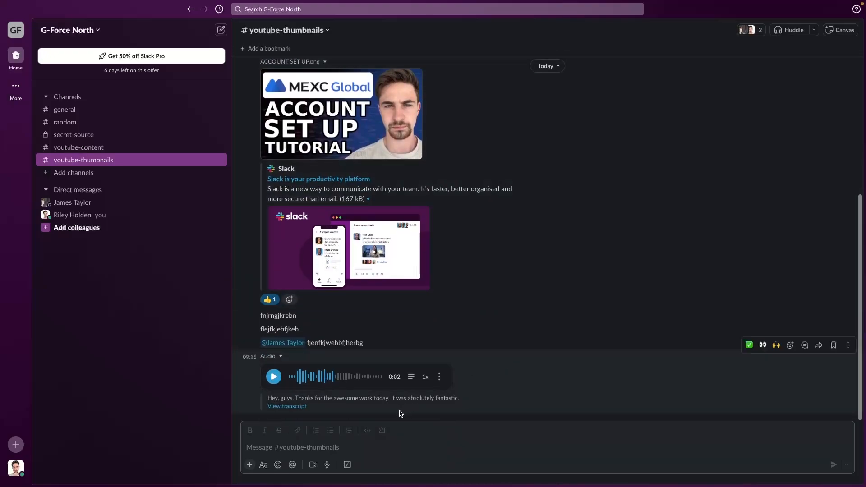
scroll(529, 144, up, 3)
scroll(504, 163, up, 1)
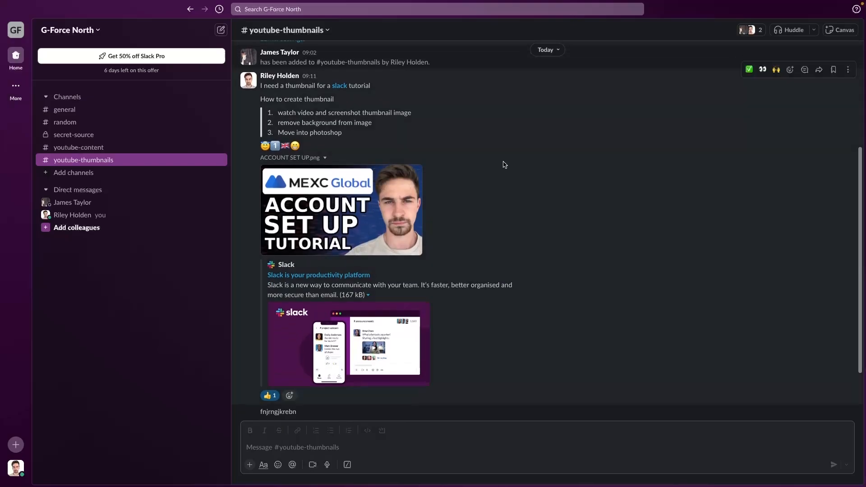
scroll(399, 342, down, 3)
click(310, 444)
text(rkjgbnerg)
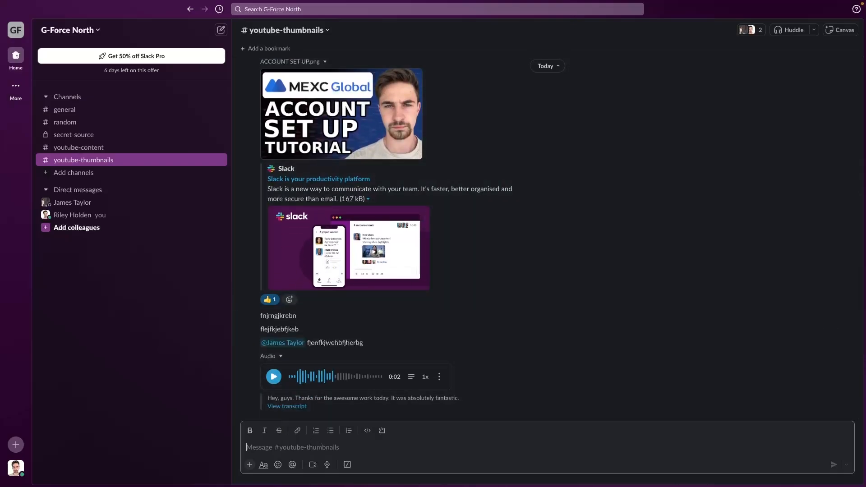
key(Return)
text(egkejngjkesr gers)
key(Return)
- Post the test messages 'gsgkjbregkhbeghjer' and 'egerglnerkgj'
text(gsgkjbregkhbeghjer)
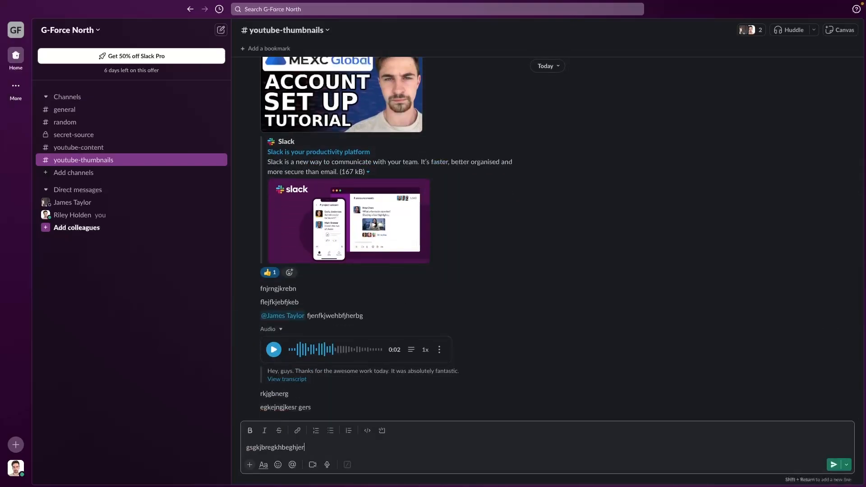
key(Return)
text(egerglnerkgj)
key(Return)
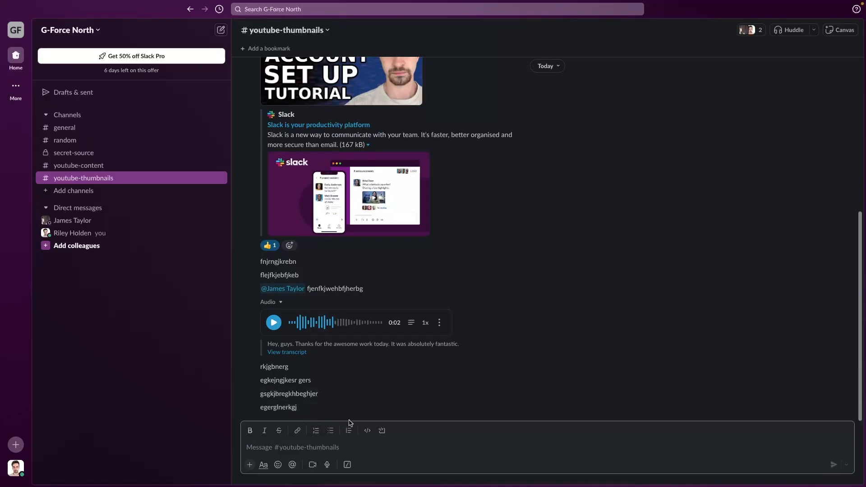
scroll(377, 340, up, 5)
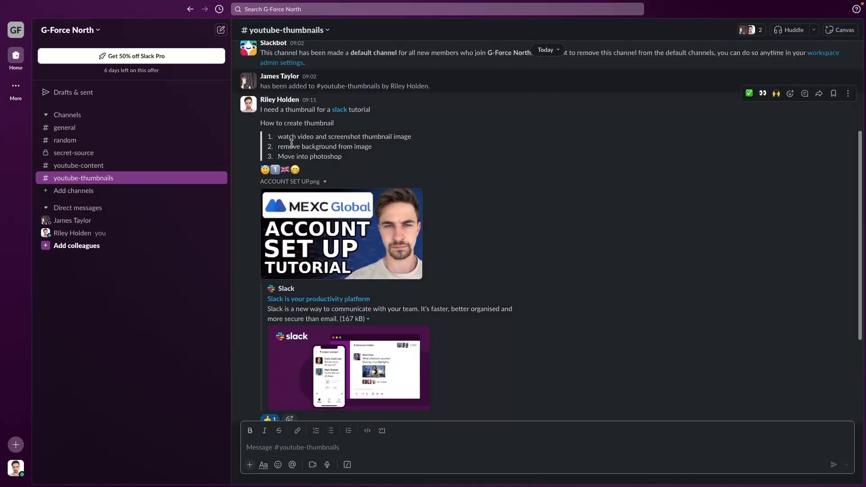
click(587, 185)
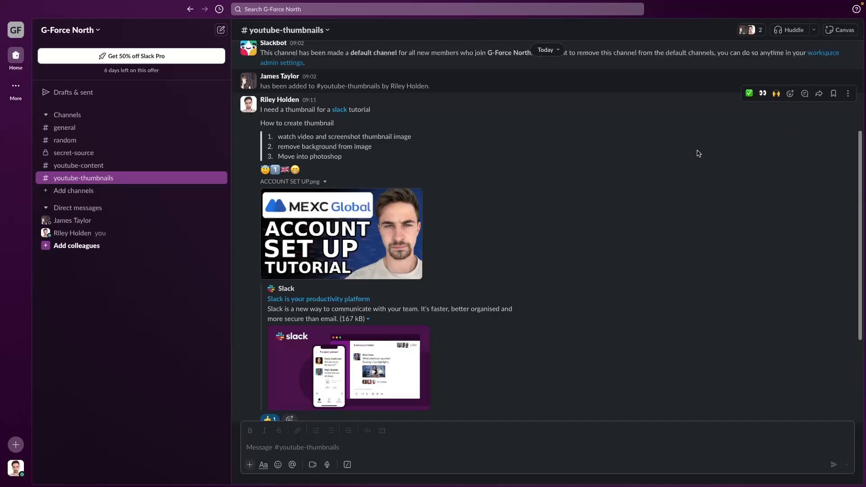
- Post the first thread reply, 'I'm on it', on the thumbnail request
click(805, 94)
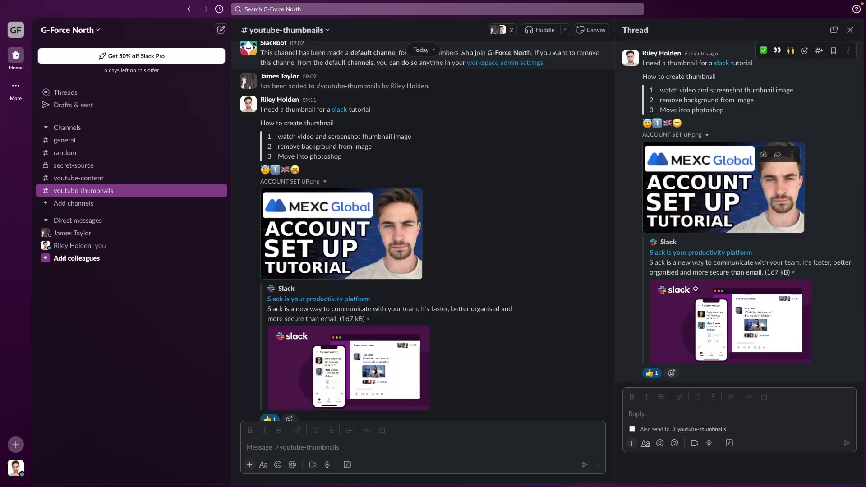
click(665, 413)
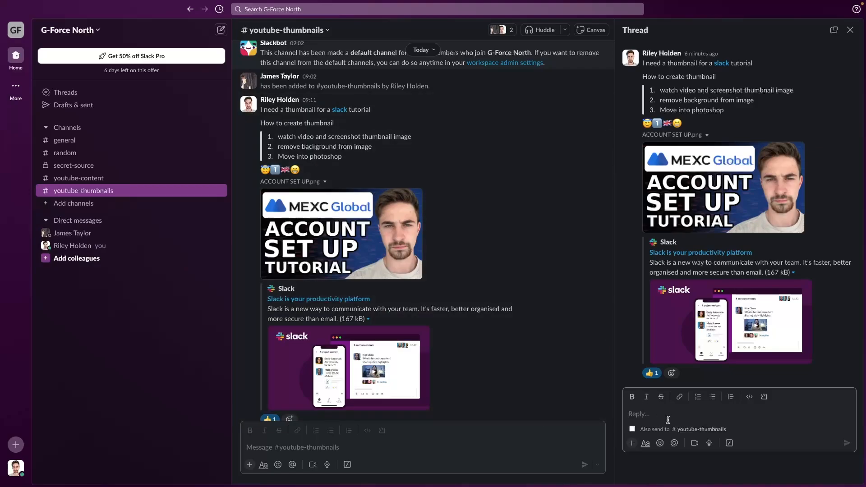
text(I'm on it)
click(847, 444)
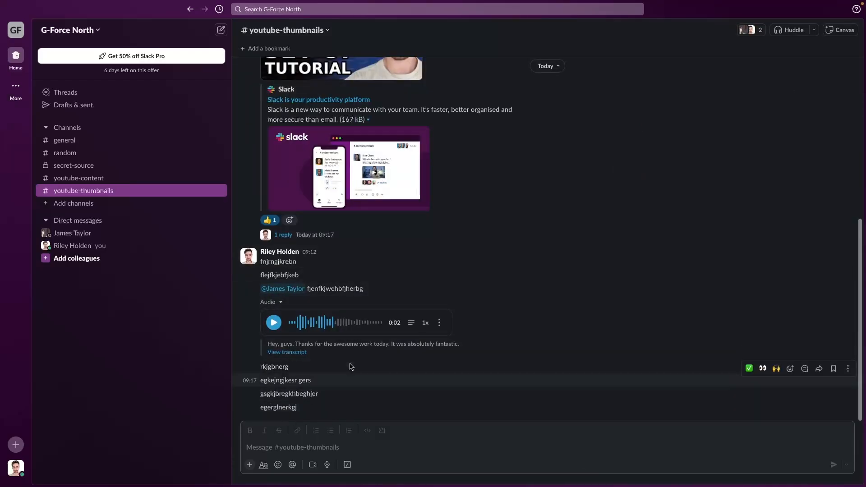
- Add the thread replies 'igerjkgekjs' and 'eargekjrgbr'
click(281, 235)
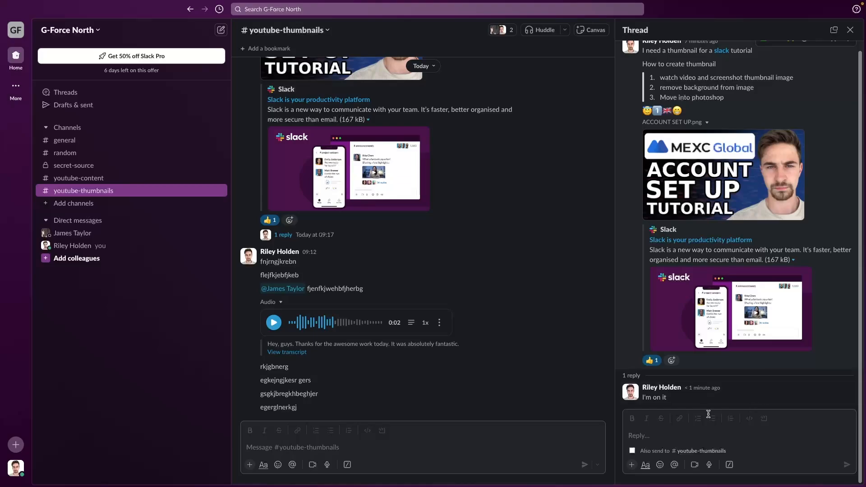
click(666, 432)
text(igerjkgekjs)
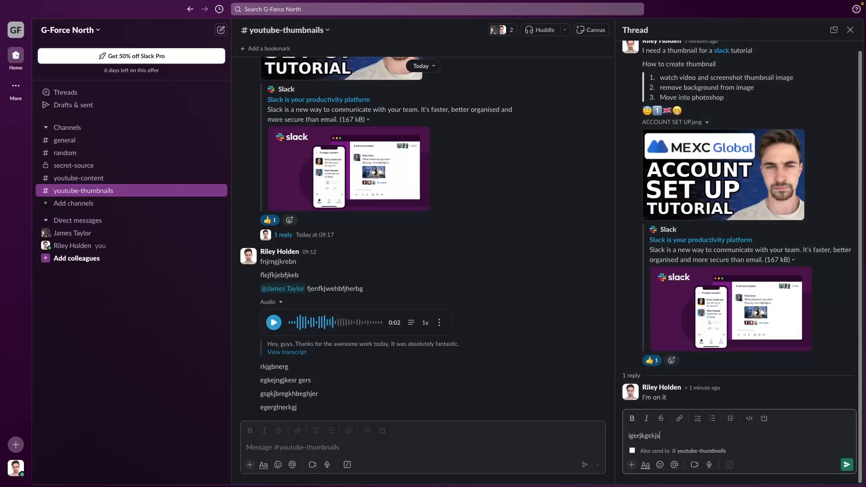
key(Return)
text(eargekjrgbr)
key(Return)
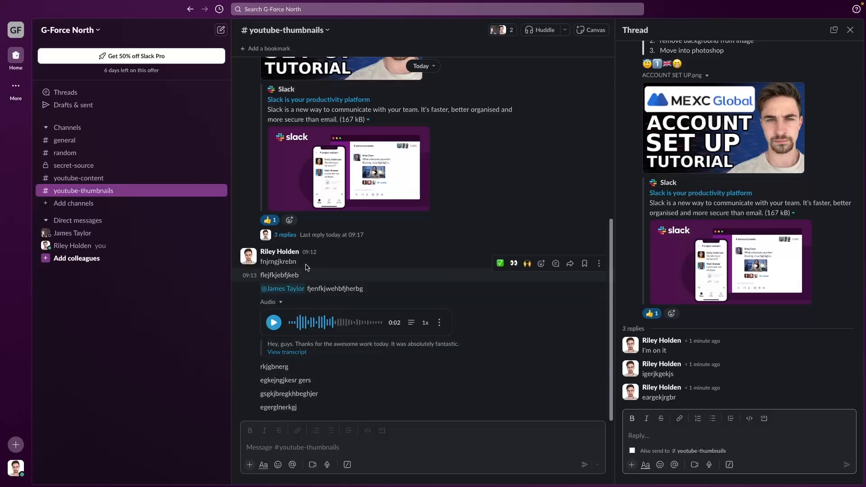
- Reopen the 3-reply thread several times to check it, then close it
click(279, 236)
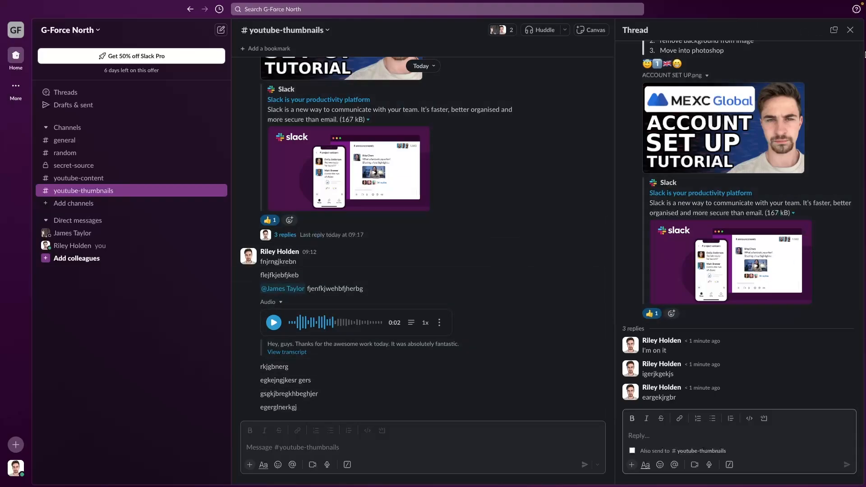
click(851, 29)
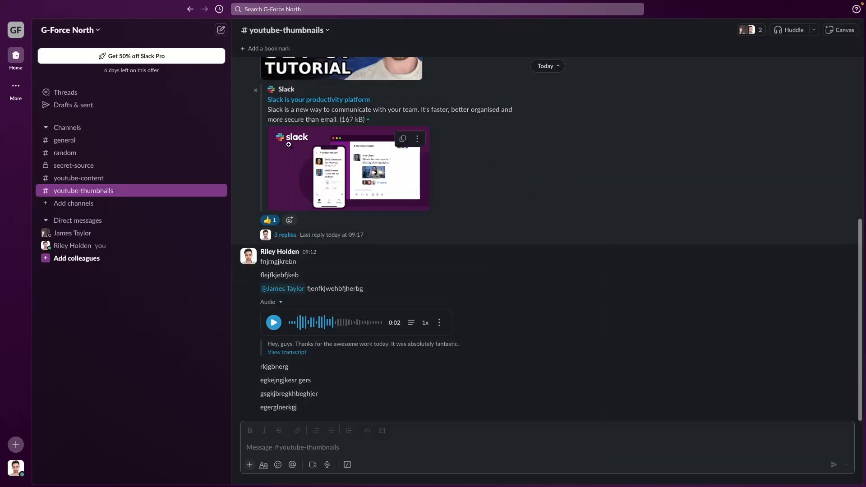
scroll(481, 198, up, 4)
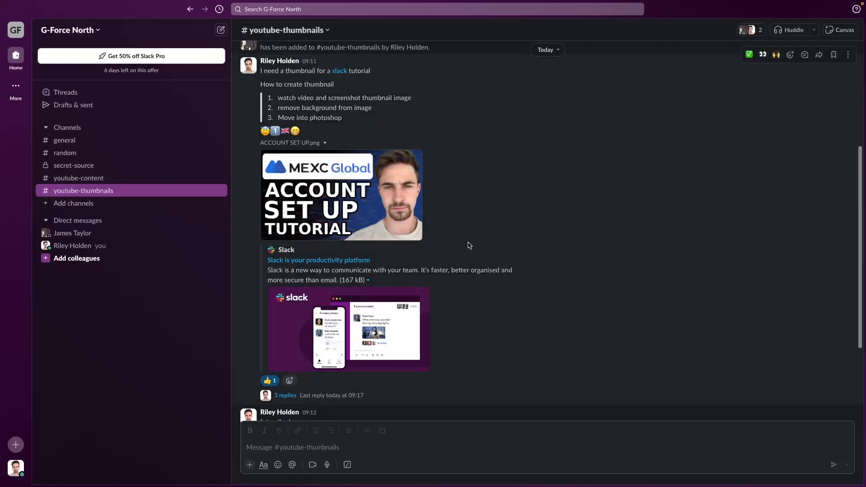
scroll(470, 246, down, 1)
click(286, 388)
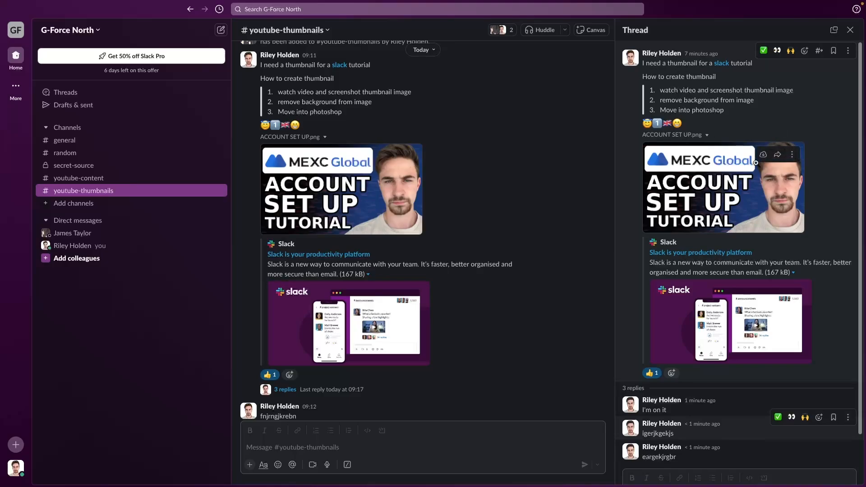
click(850, 30)
scroll(602, 172, down, 5)
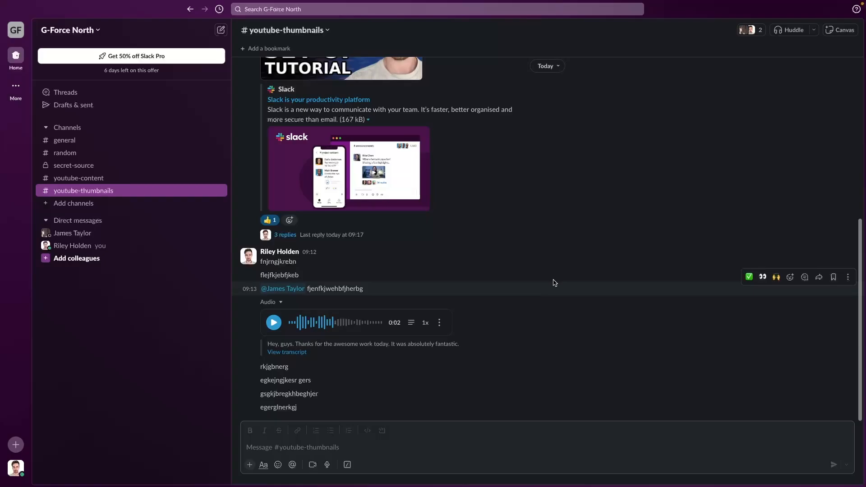
scroll(555, 283, up, 1)
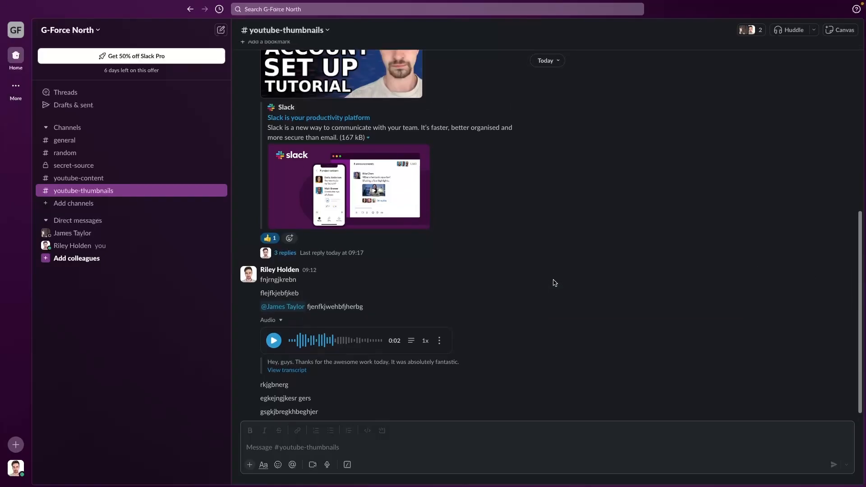
scroll(555, 283, down, 1)
click(285, 236)
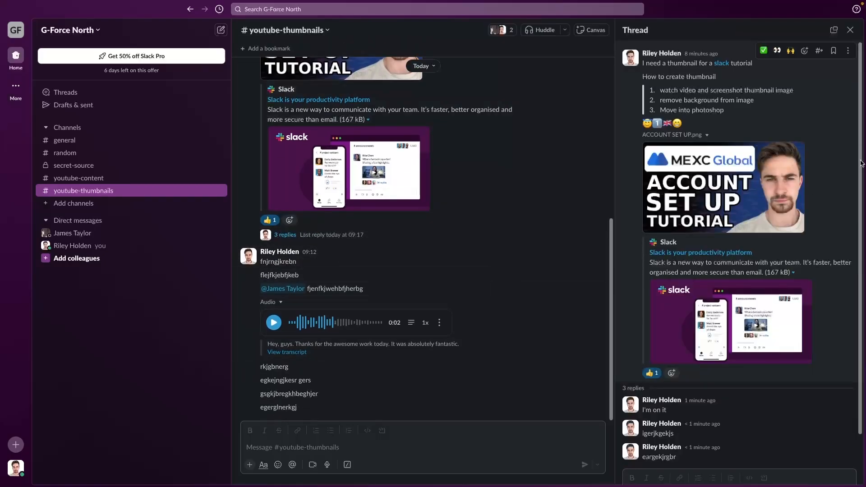
click(850, 30)
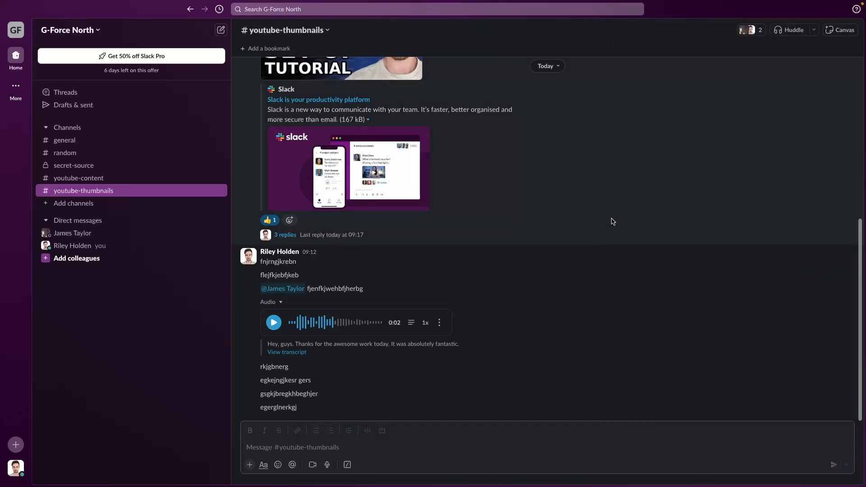
scroll(614, 216, up, 1)
scroll(548, 197, down, 1)
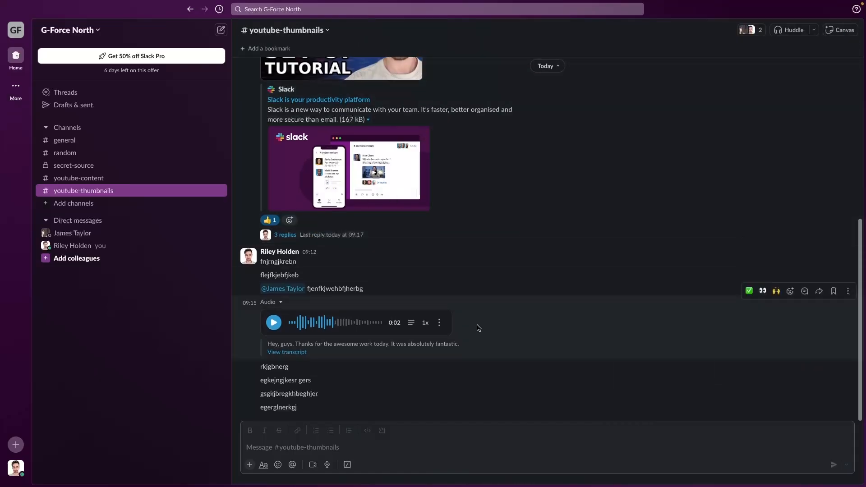
scroll(547, 224, up, 10)
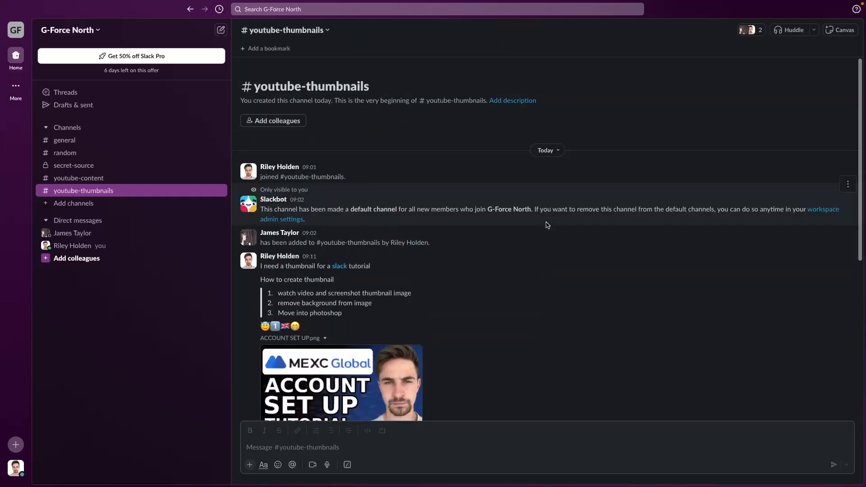
scroll(548, 223, down, 10)
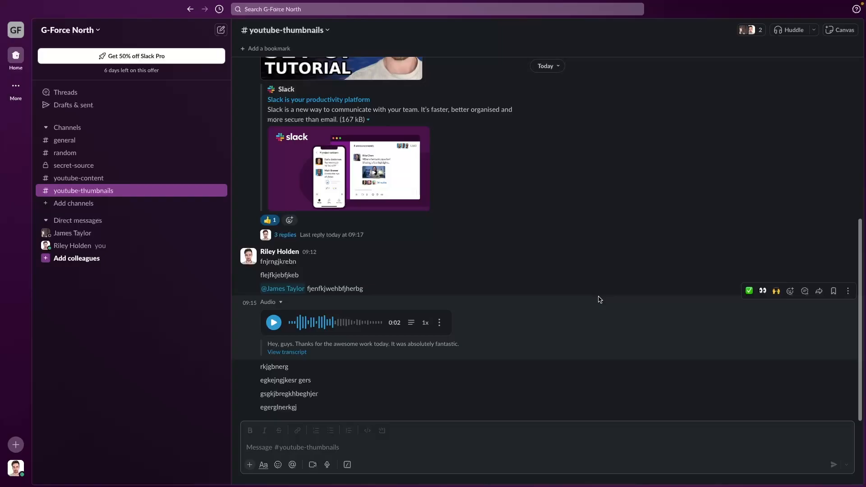
scroll(600, 298, up, 10)
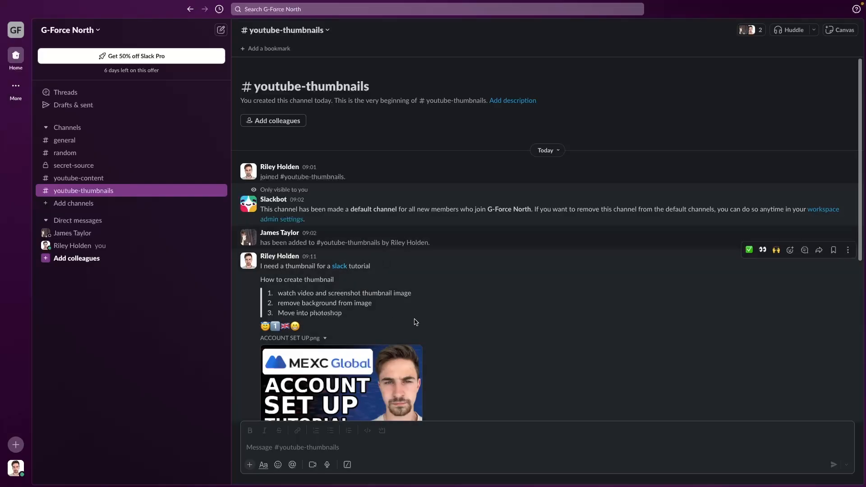
scroll(430, 315, down, 3)
- Search 'slack tut' and jump to the slack tutorial thumbnail request message
click(291, 9)
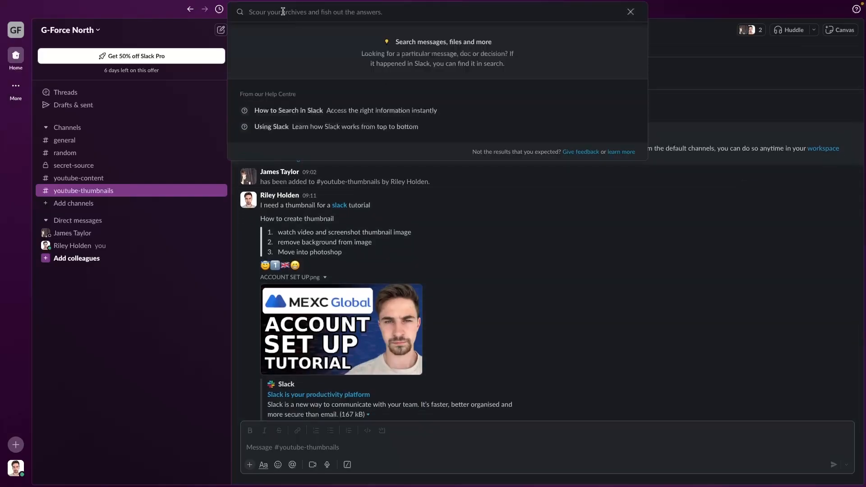
text(sl)
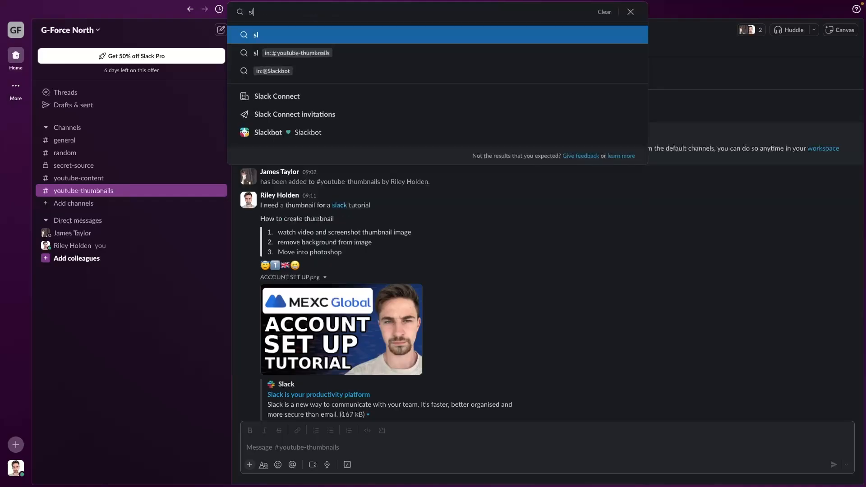
text(ack tut)
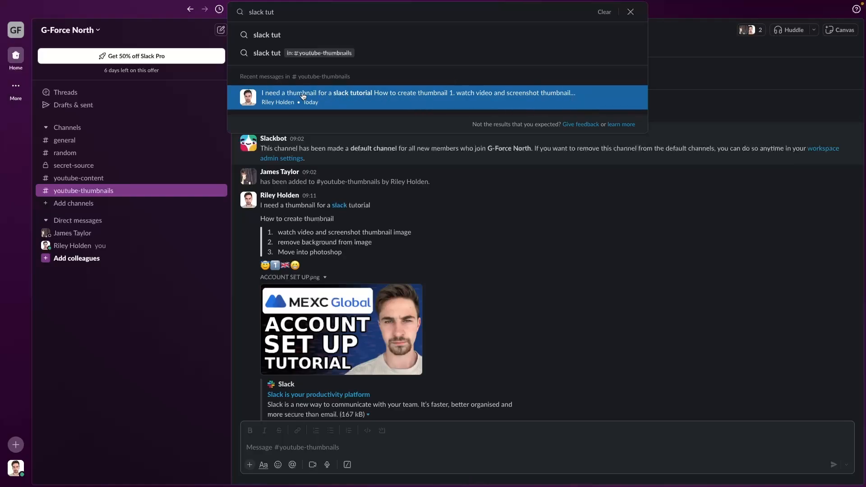
click(362, 101)
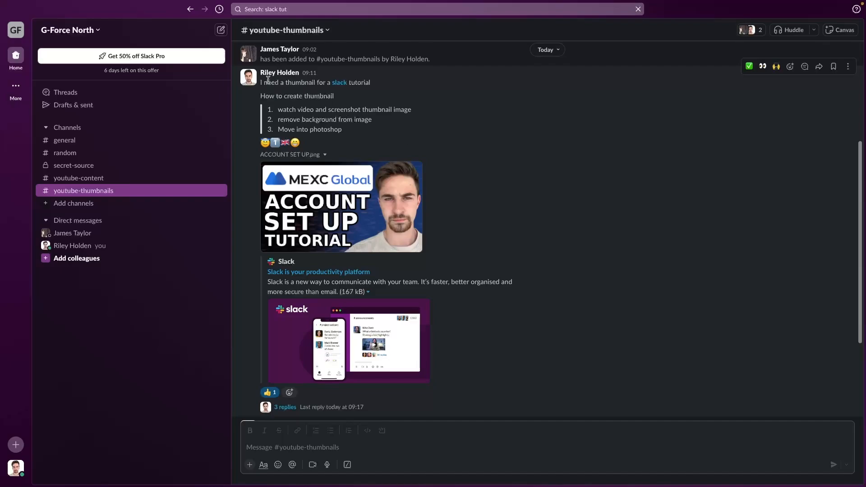
- Highlight 'need a thumbnail for a' in the message, then clear the 'slack tut' search
drag(263, 82, 331, 82)
click(416, 105)
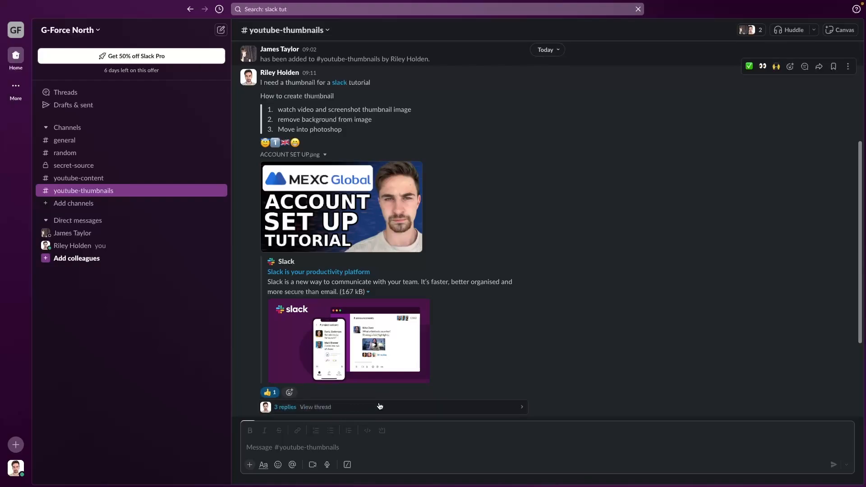
click(296, 13)
drag(296, 11, 235, 19)
click(392, 145)
- Search your own name and apply the 'from:' filter to list all 13 of your messages
click(328, 10)
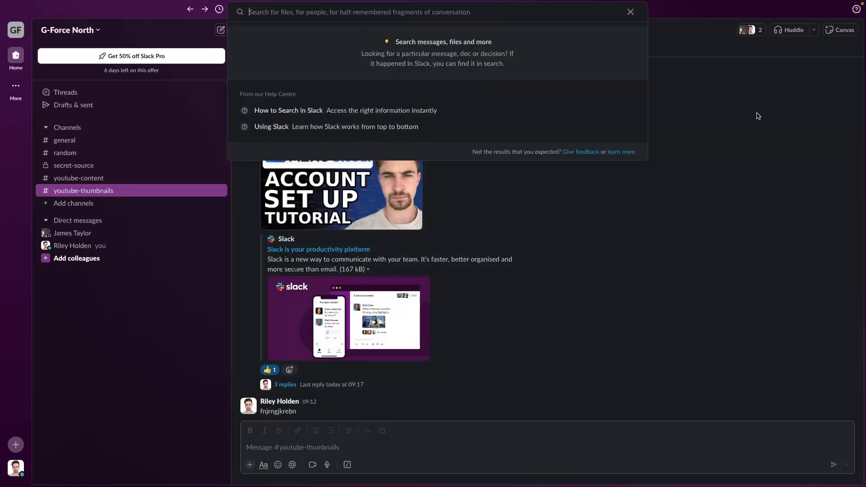
text(rile)
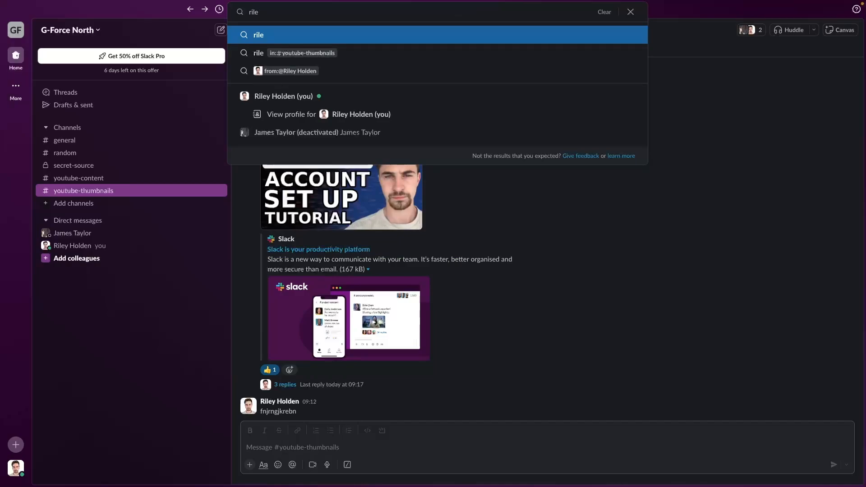
click(345, 72)
scroll(394, 218, down, 3)
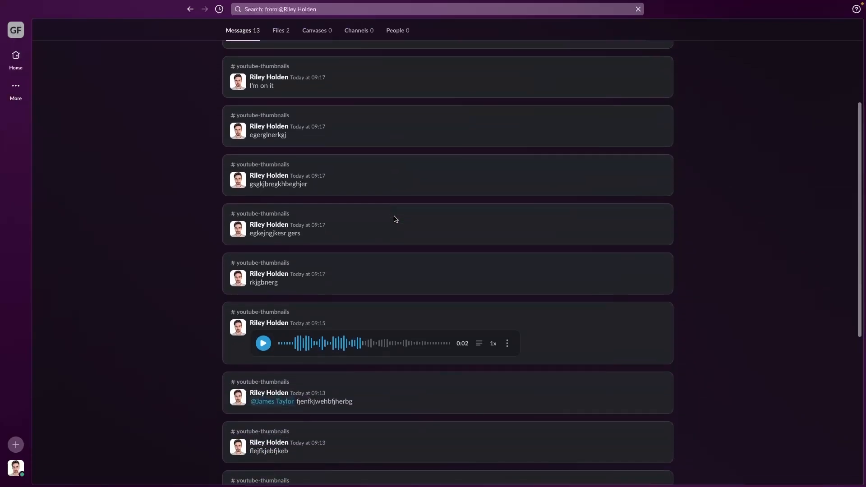
scroll(394, 218, down, 6)
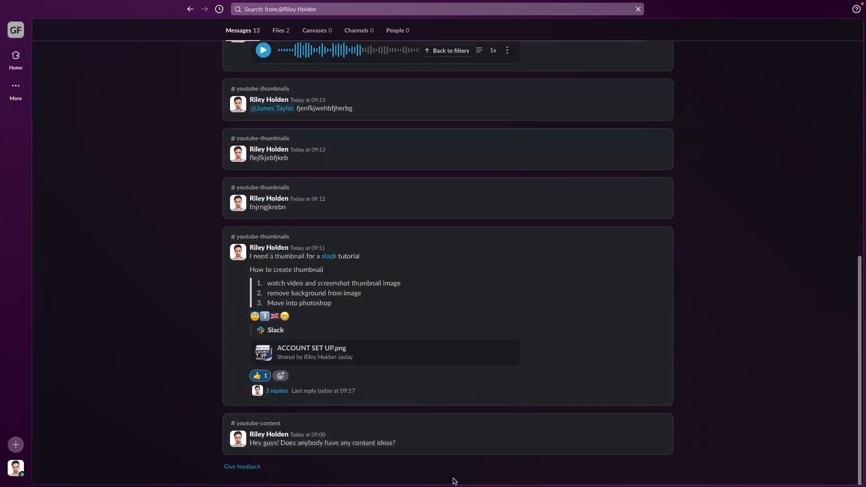
scroll(536, 379, up, 10)
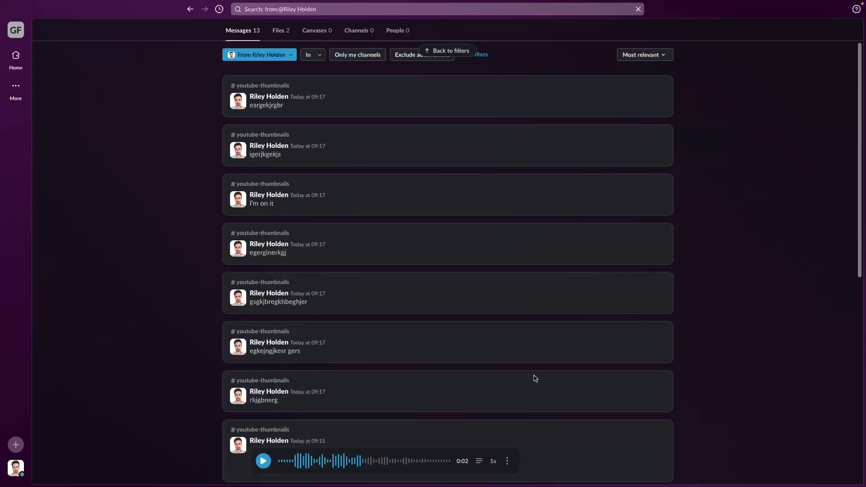
- Jump back to #youtube-thumbnails from a result and bring up the channel's options menu
click(578, 249)
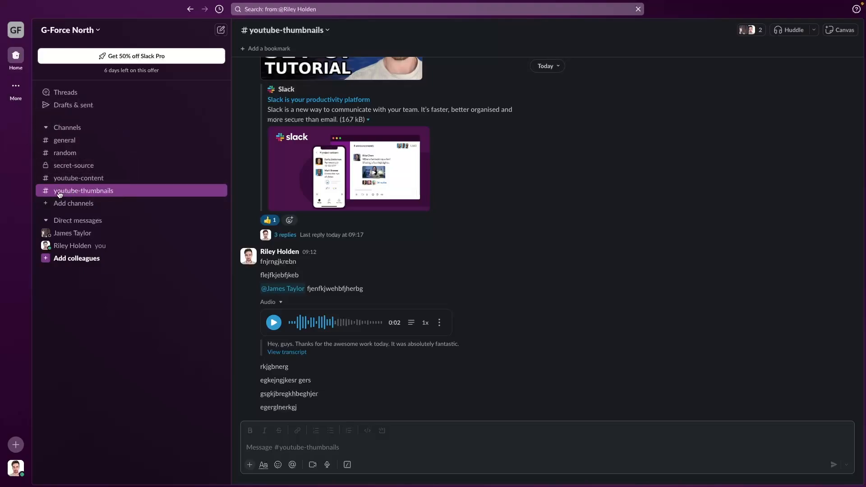
right_click(144, 193)
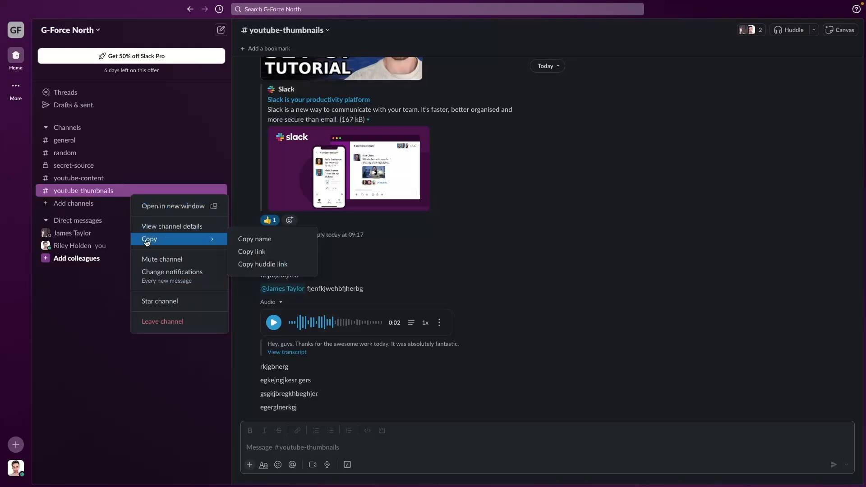
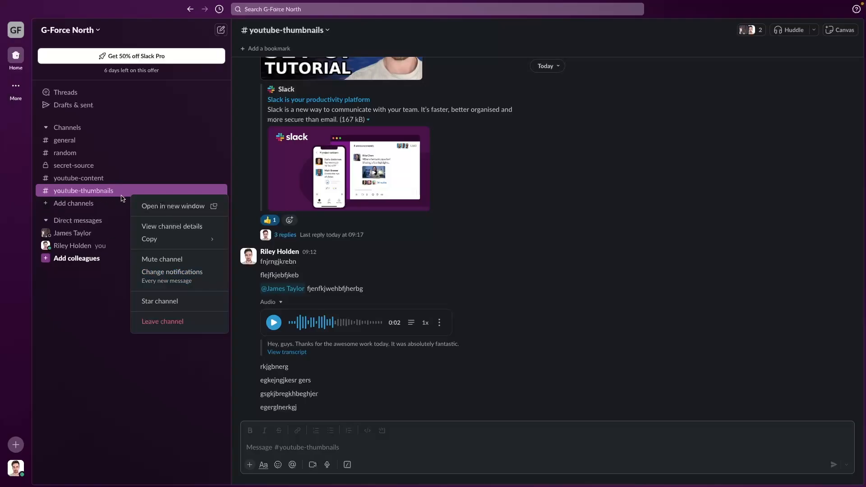
click(152, 276)
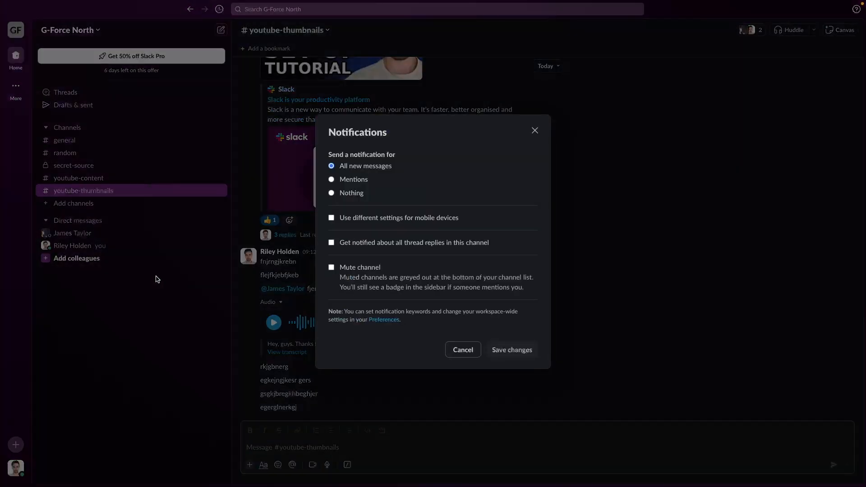
click(358, 180)
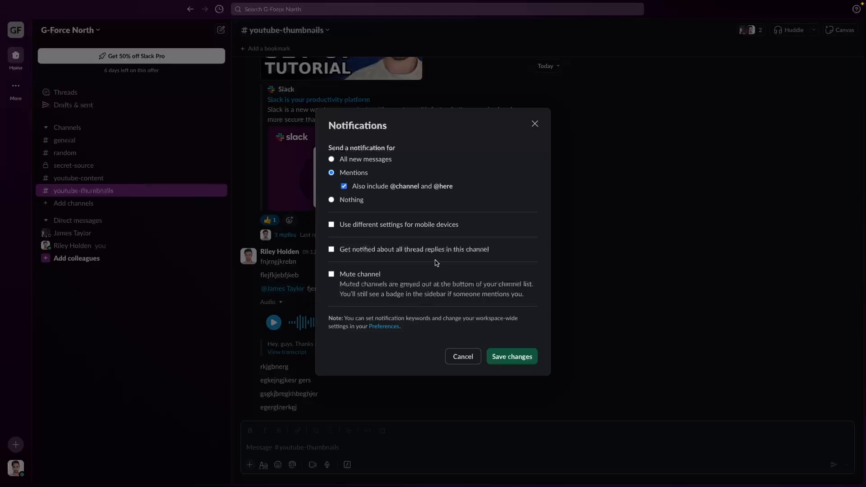
click(356, 202)
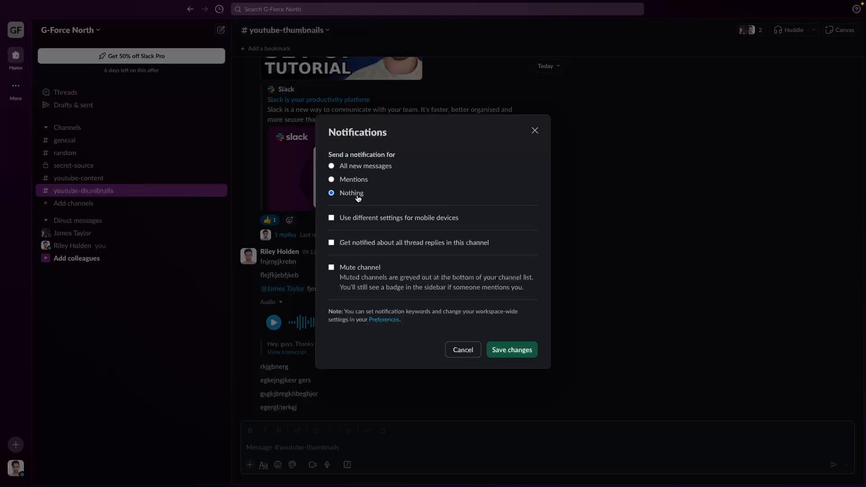
click(351, 179)
click(359, 199)
click(362, 180)
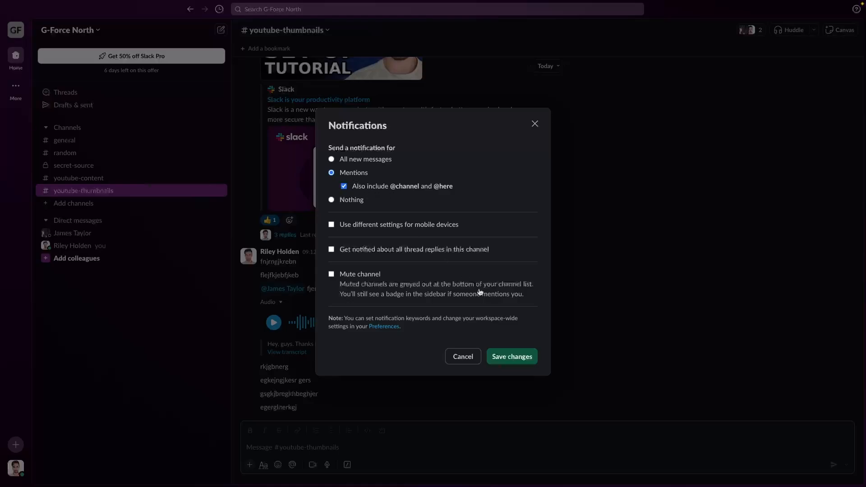
click(515, 358)
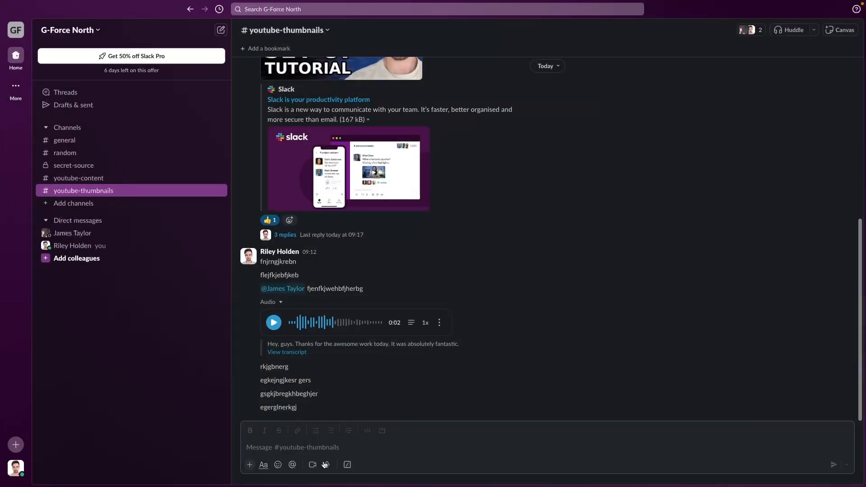
click(317, 448)
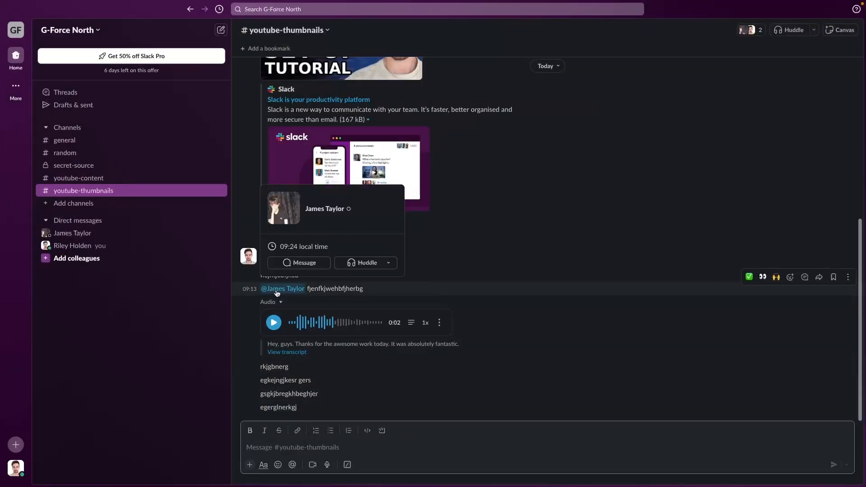
text(@jame)
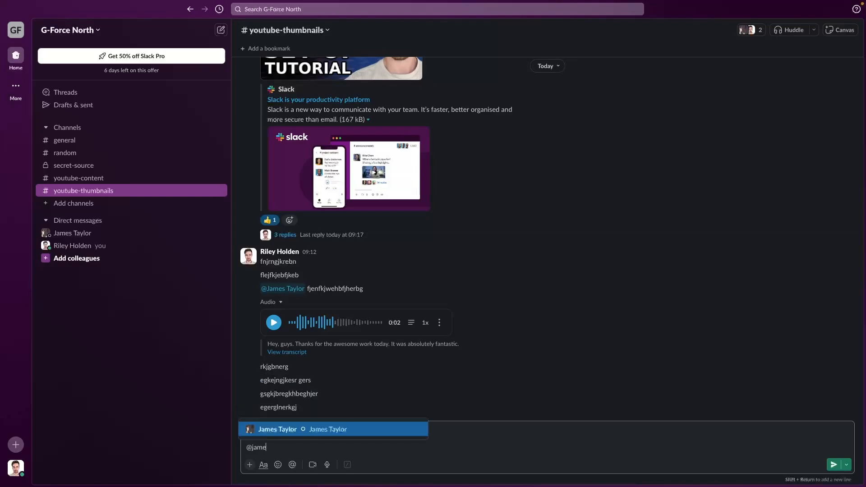
click(359, 429)
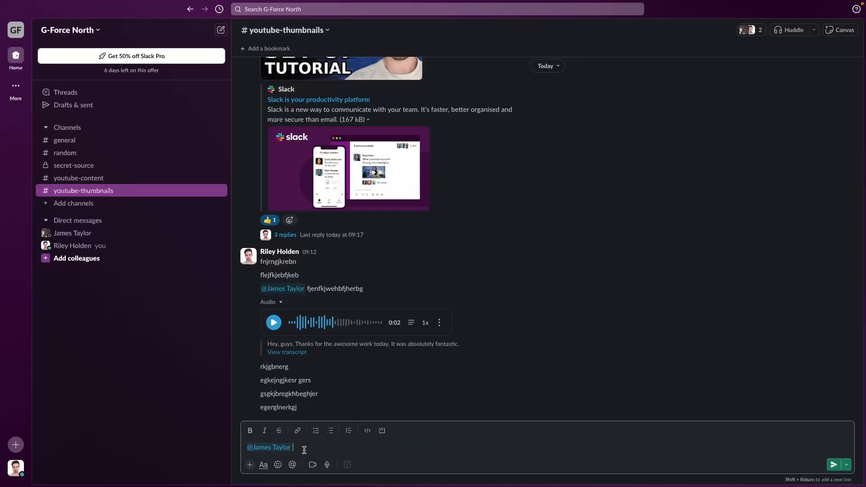
key(ctrl+a)
key(BackSpace)
text(@here)
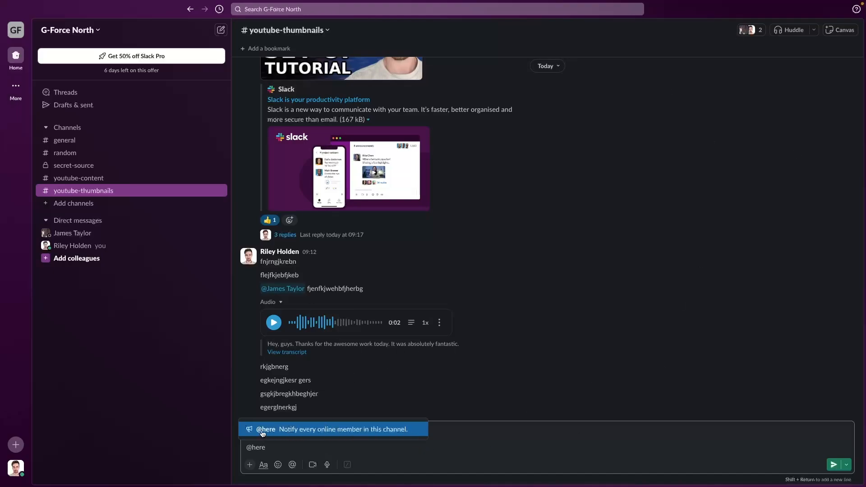
click(370, 433)
key(Return)
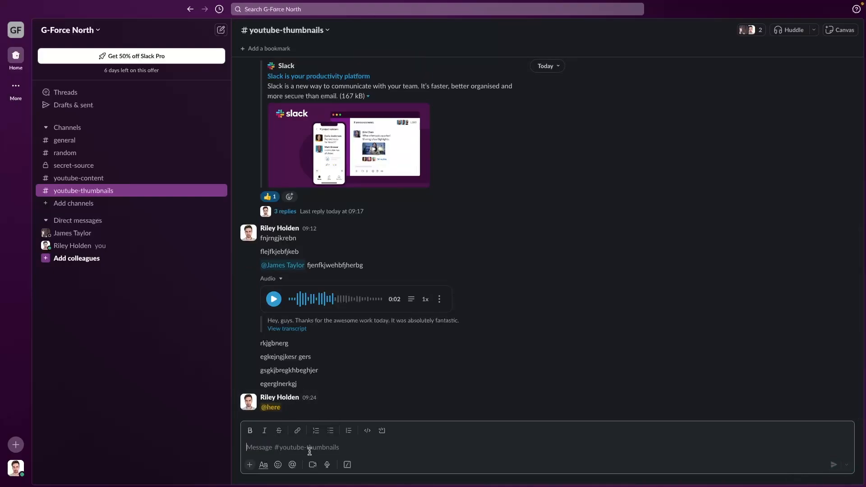
text(@chan)
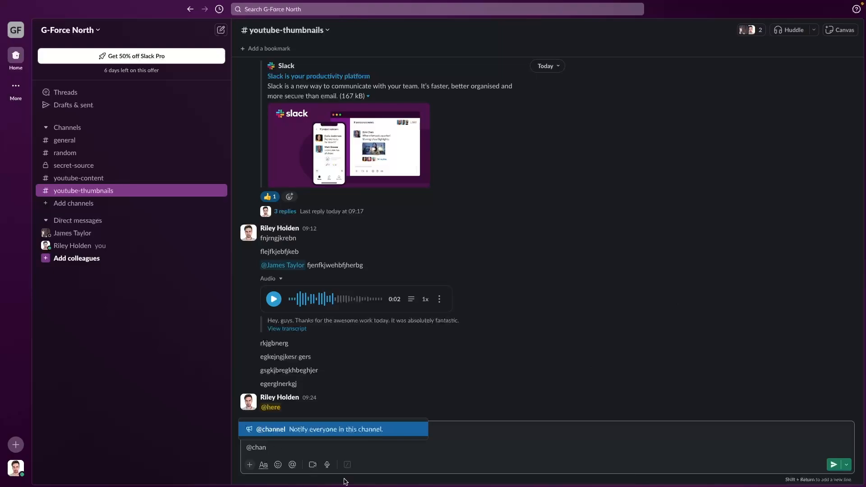
click(354, 435)
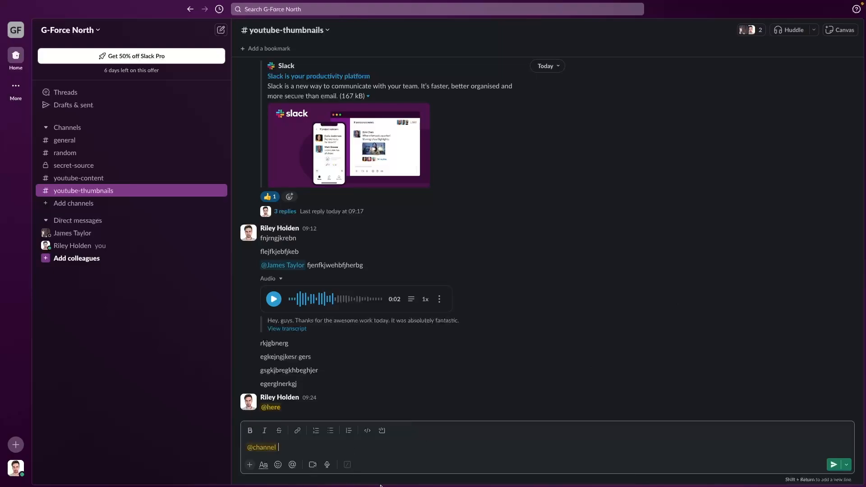
key(Return)
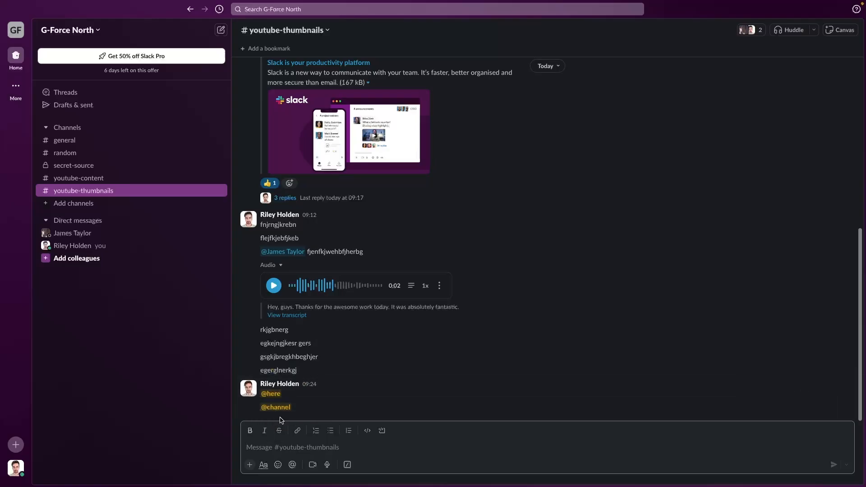
right_click(151, 194)
click(186, 276)
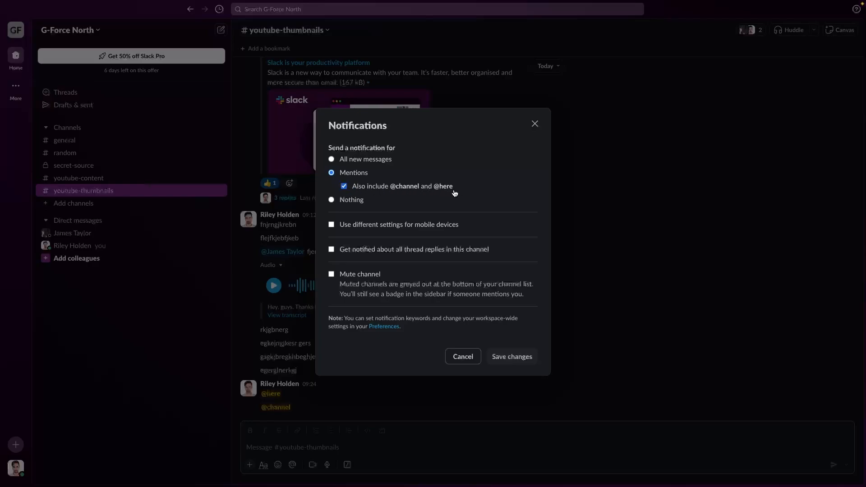
click(381, 188)
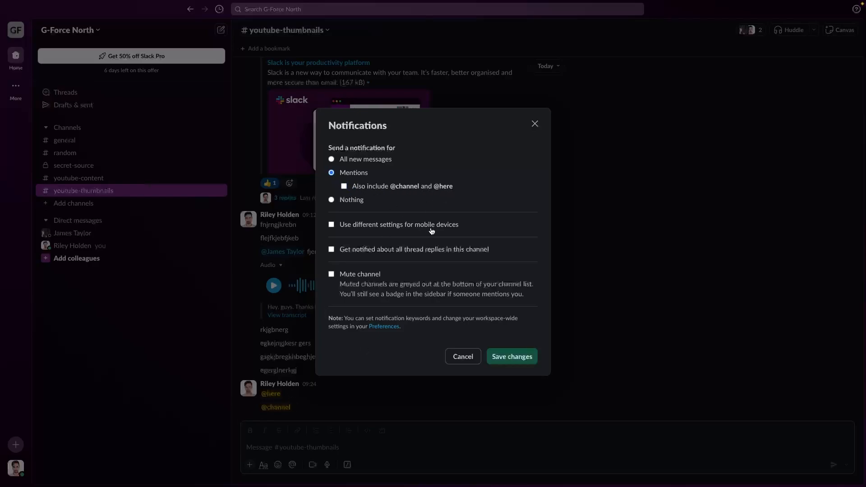
click(410, 188)
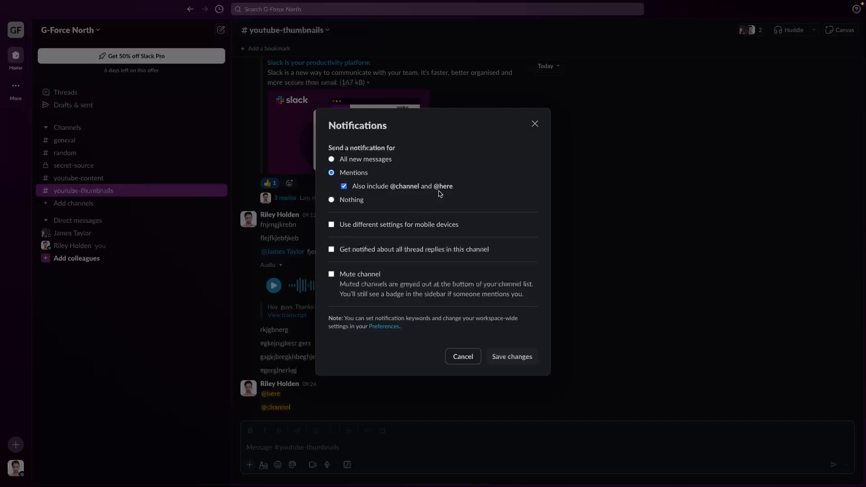
click(534, 124)
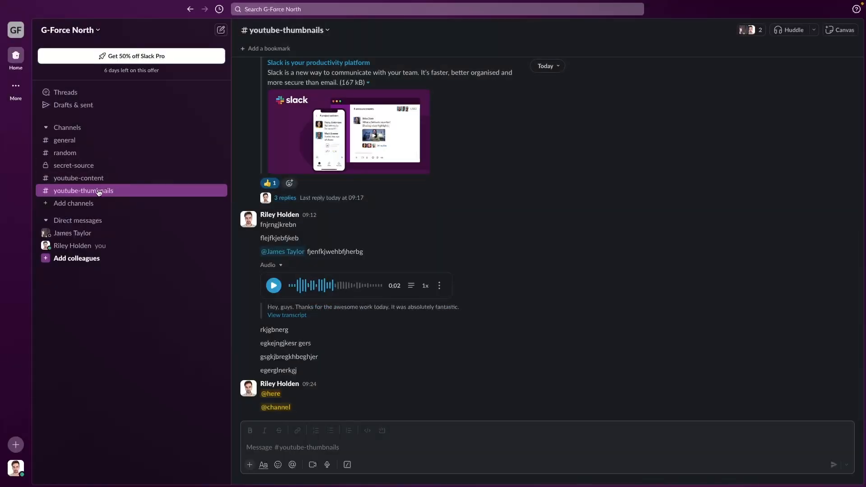
- Dismiss the channel options and switch to the #youtube-content channel
right_click(98, 190)
mouse_move(121, 235)
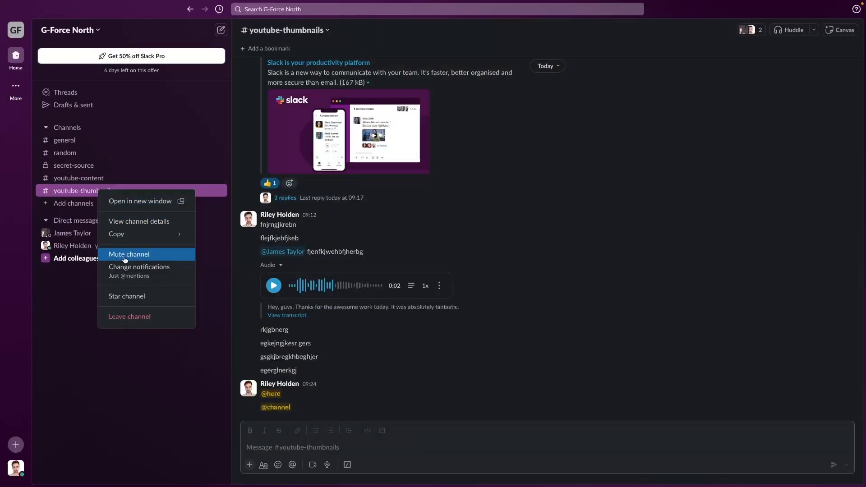
click(72, 194)
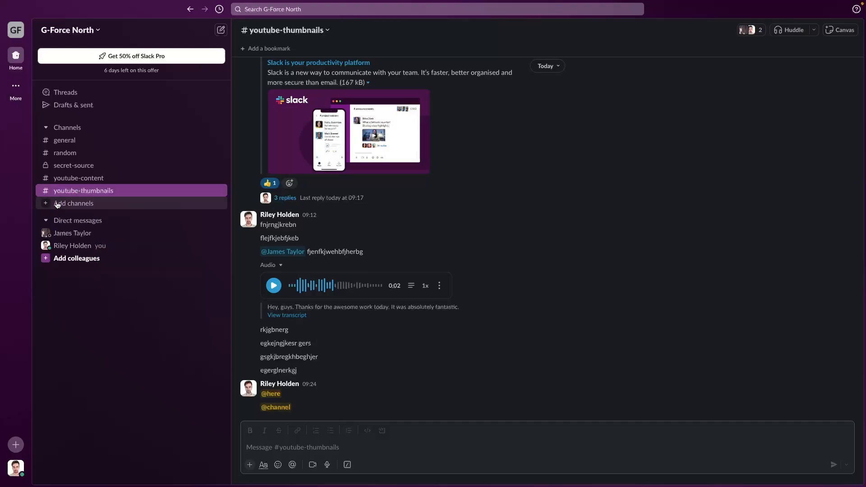
click(79, 178)
click(87, 192)
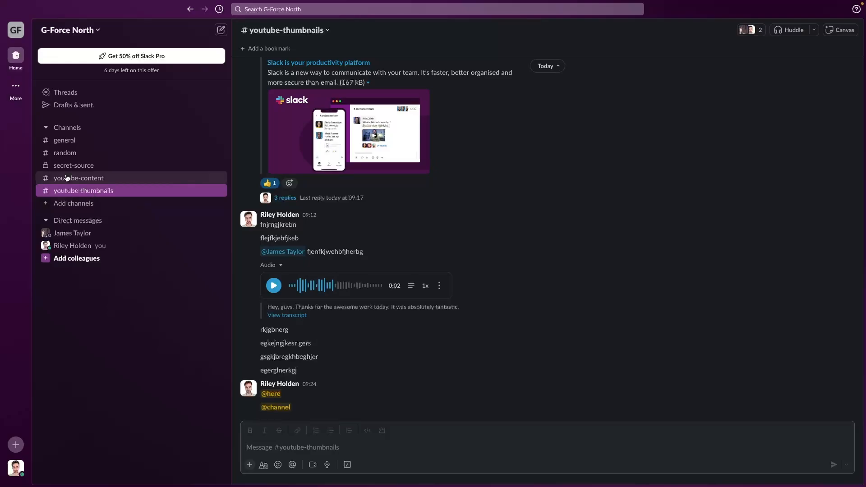
click(78, 179)
- Mute #youtube-content, visit #random, unmute #youtube-content, then return to #youtube-thumbnails
right_click(102, 181)
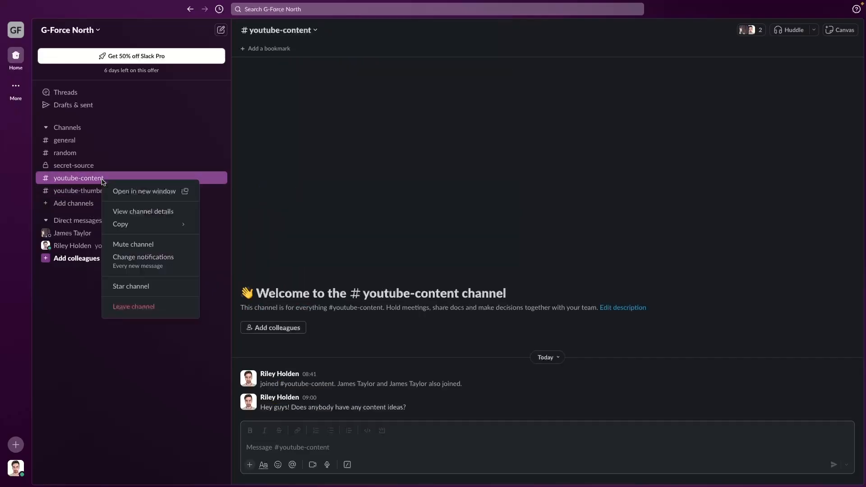
click(134, 245)
click(146, 152)
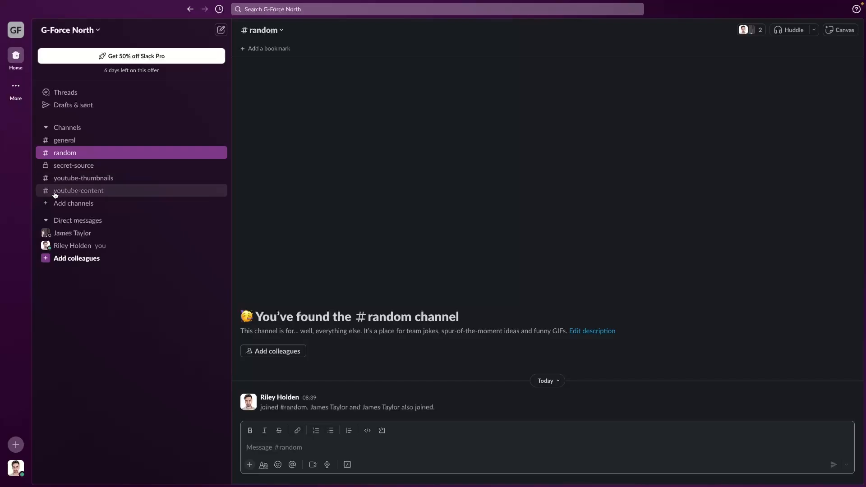
right_click(110, 193)
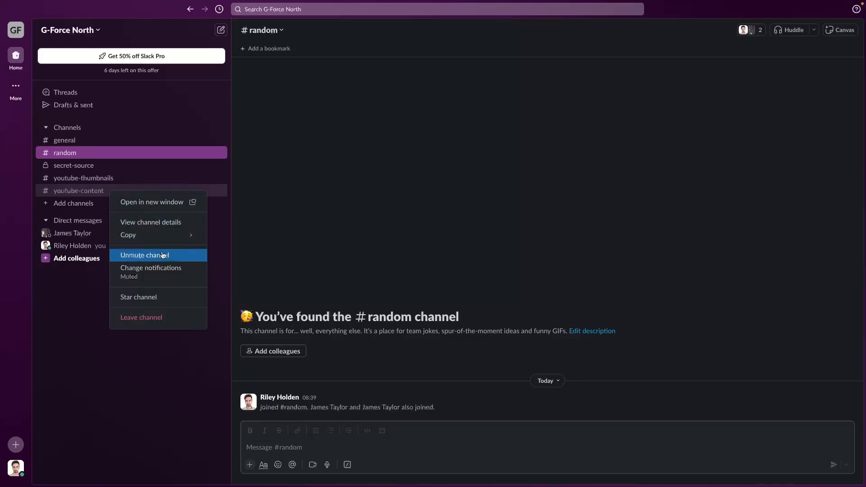
click(122, 256)
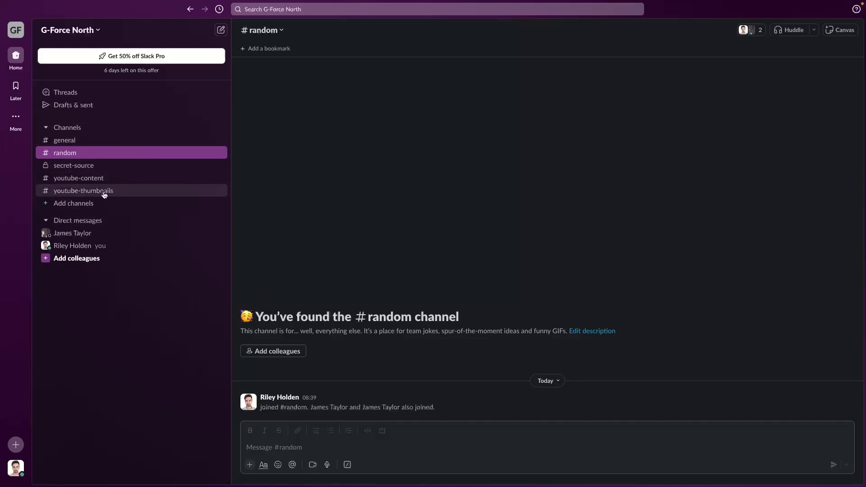
click(66, 193)
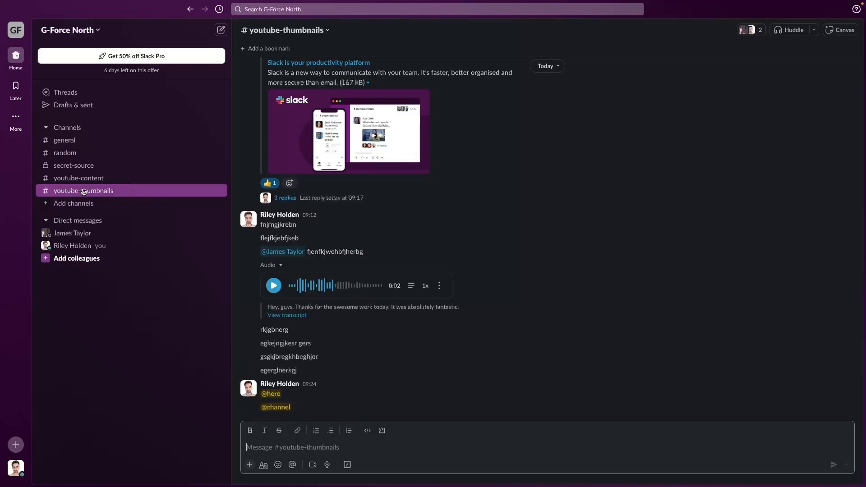
- Star #youtube-thumbnails, unstar it again, then switch to #youtube-content
right_click(84, 192)
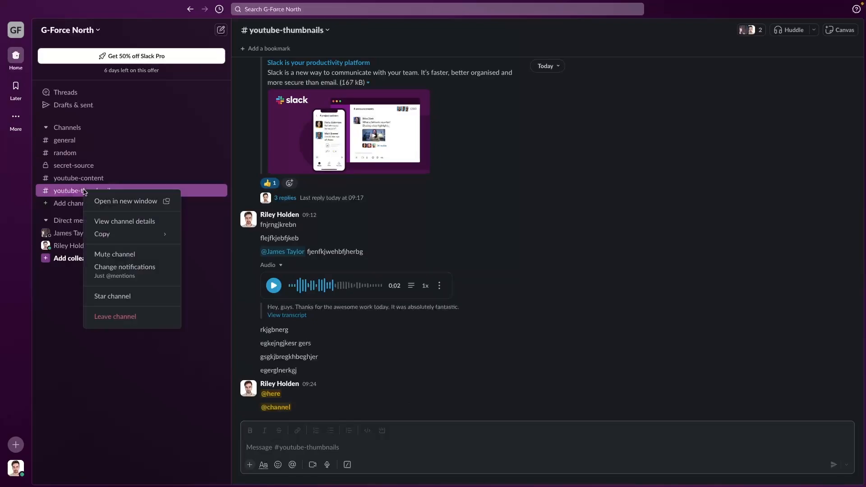
click(103, 297)
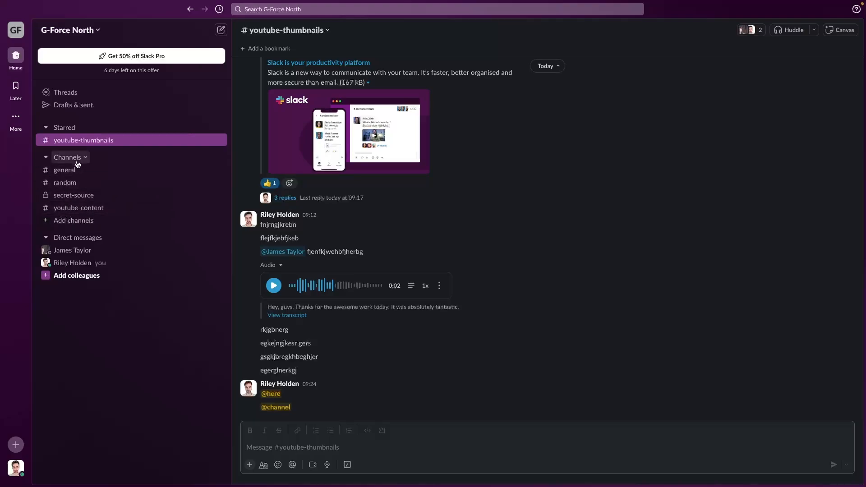
right_click(80, 138)
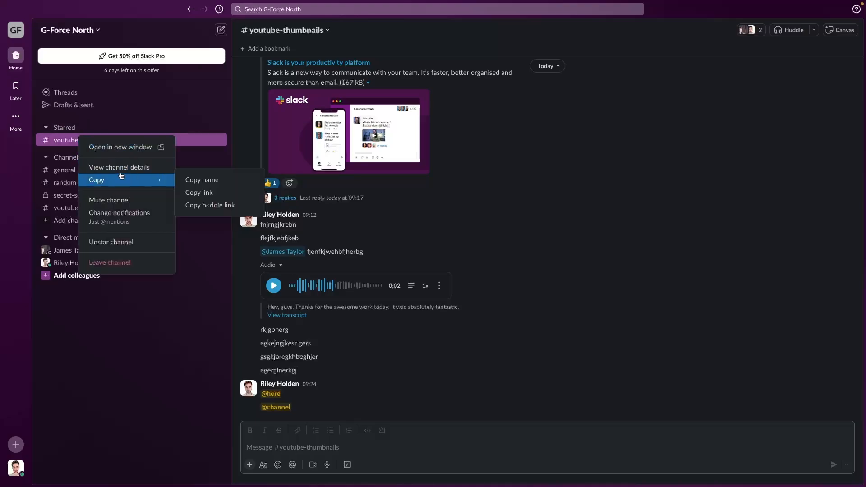
click(105, 242)
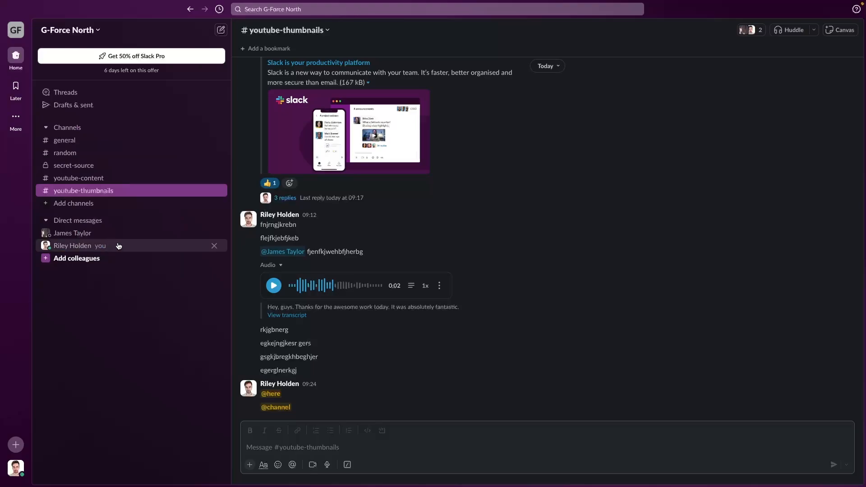
click(119, 177)
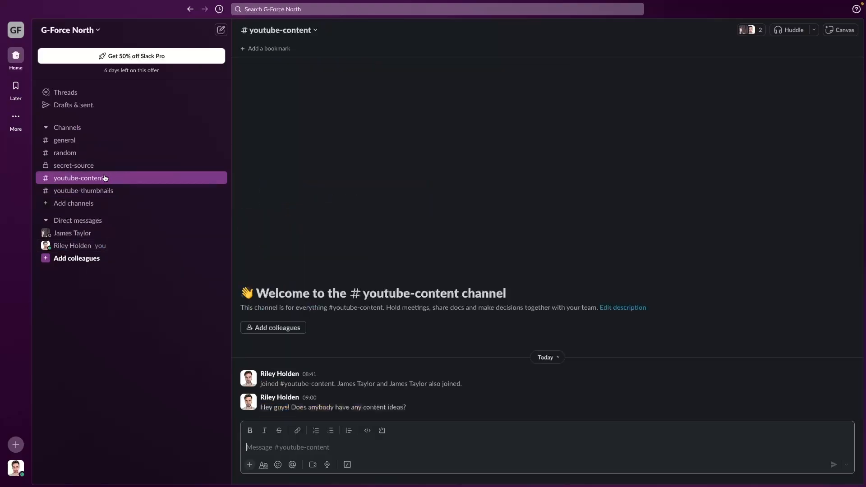
- Leave #youtube-content using its sidebar options menu
right_click(75, 183)
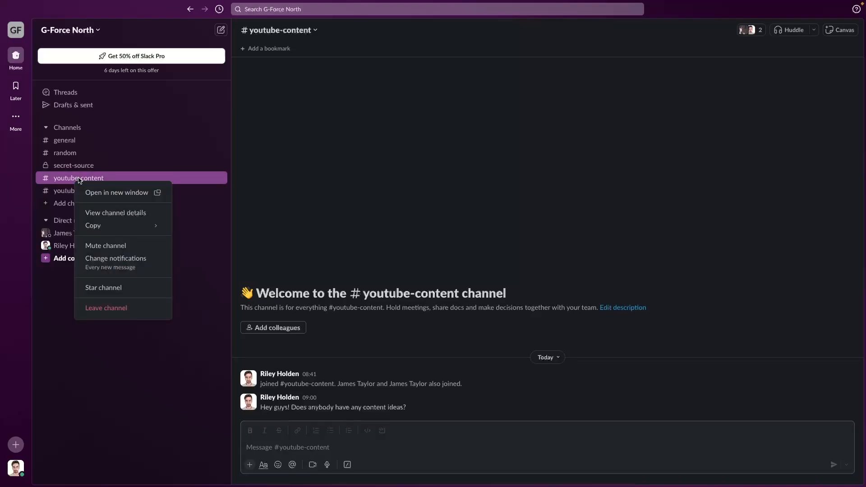
click(113, 311)
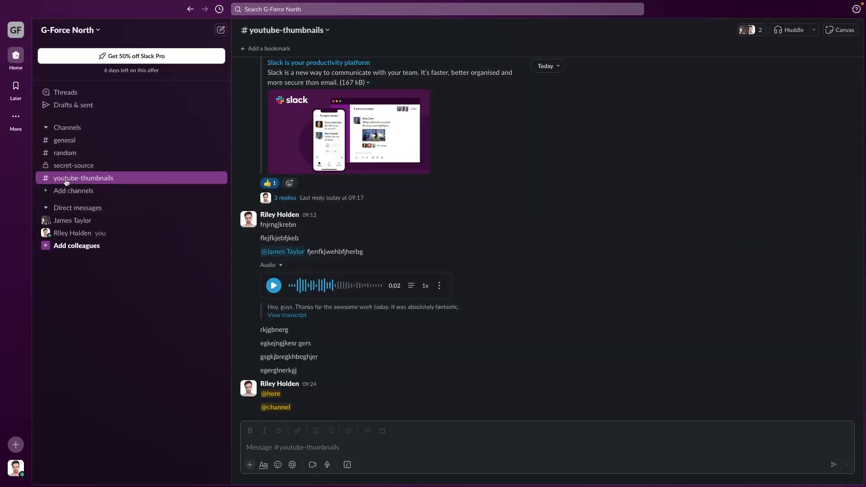
- Delete #random permanently from its channel details Settings, confirming the deletion
click(62, 156)
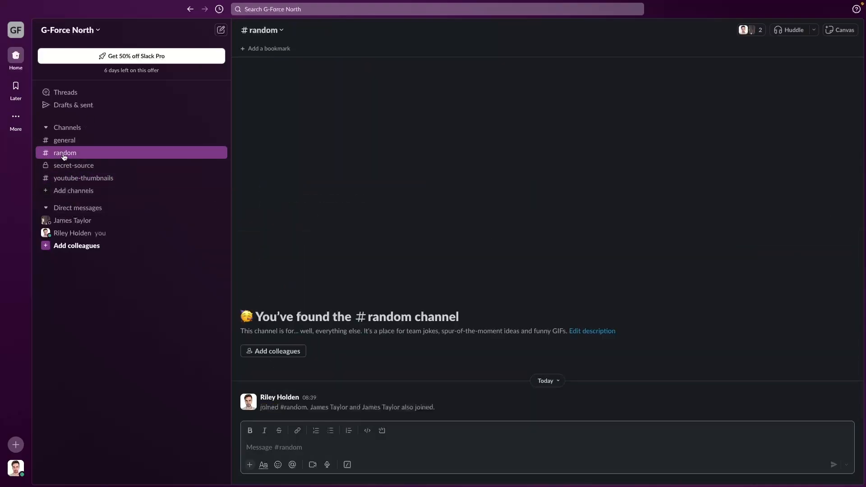
right_click(64, 156)
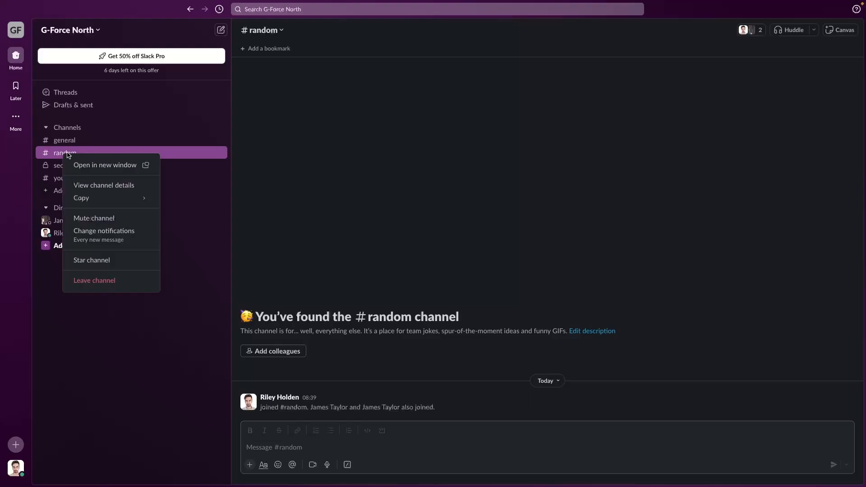
click(130, 186)
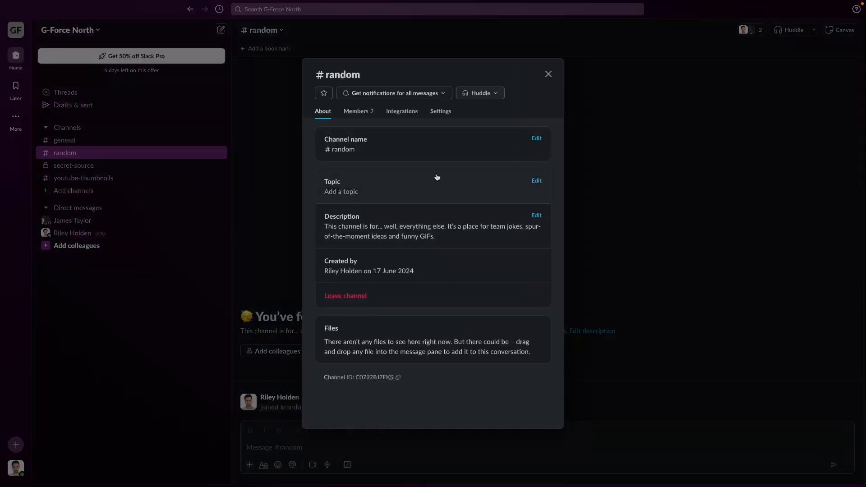
click(440, 112)
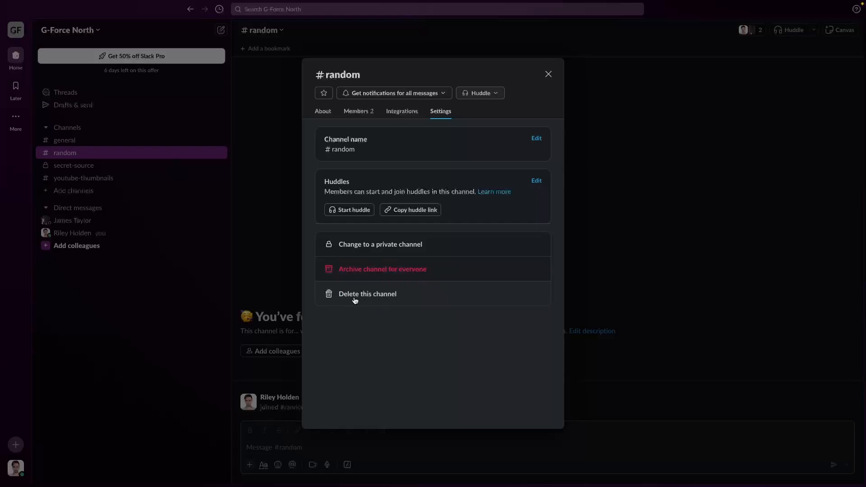
click(373, 295)
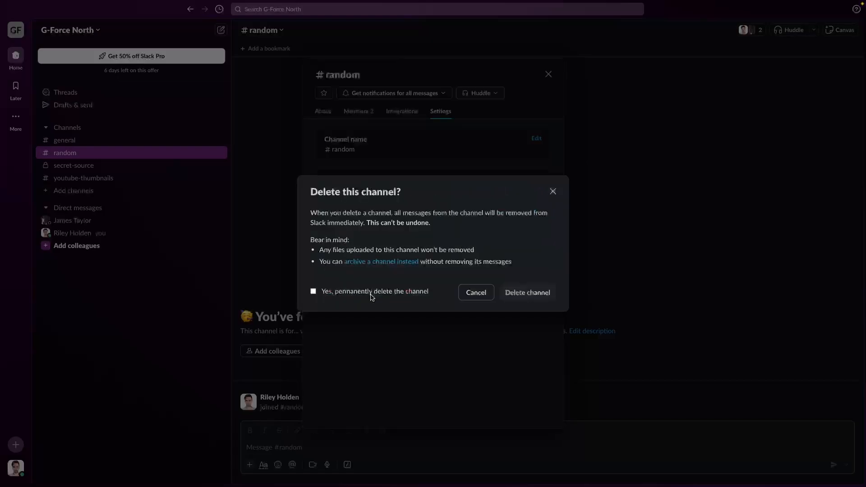
click(372, 293)
click(527, 294)
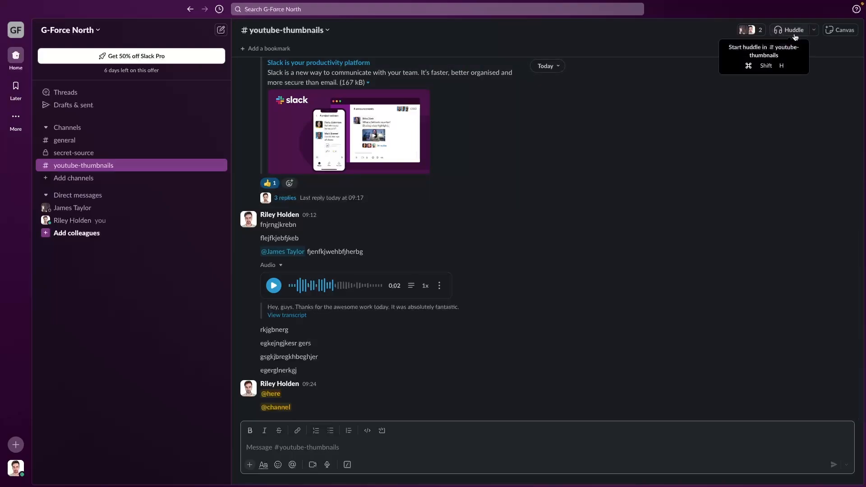
mouse_move(794, 30)
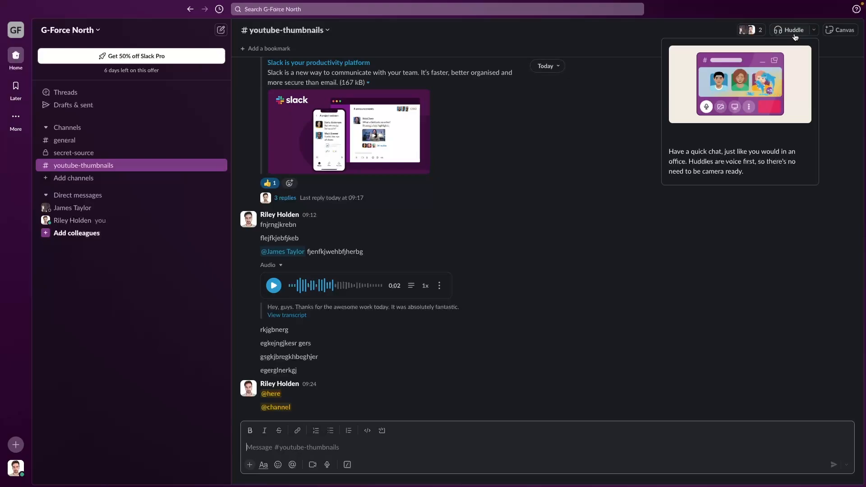
- Start a huddle from the #youtube-thumbnails channel header
drag(670, 151, 750, 172)
click(752, 174)
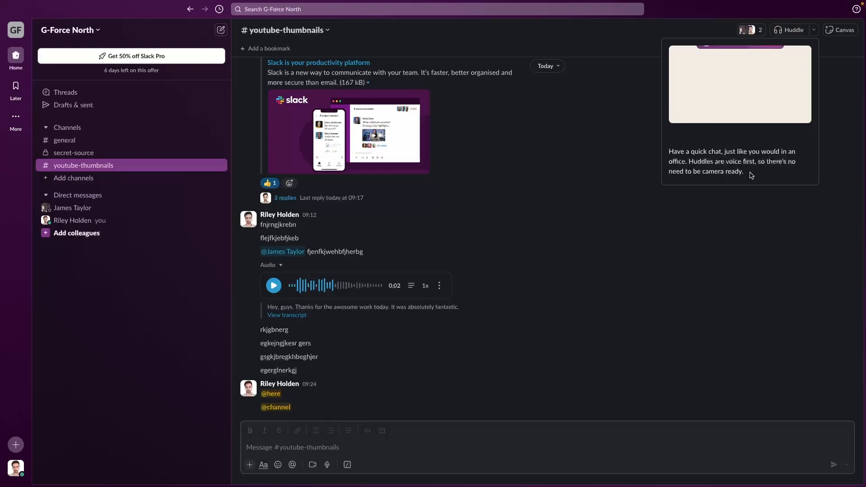
drag(688, 162, 672, 149)
click(753, 170)
click(698, 145)
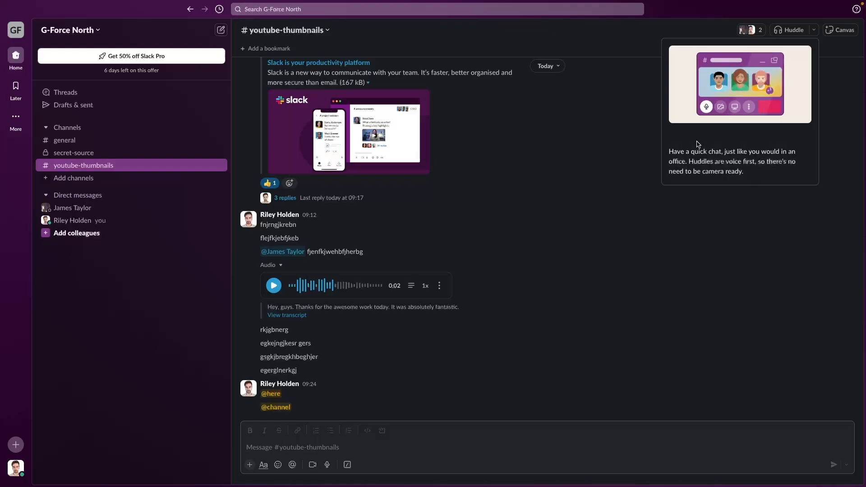
click(792, 30)
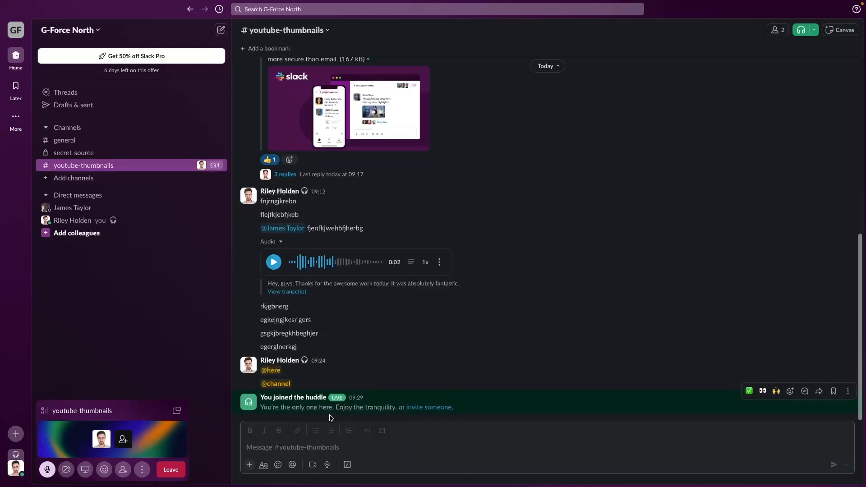
drag(261, 406, 474, 415)
click(278, 408)
drag(268, 406, 376, 407)
click(330, 408)
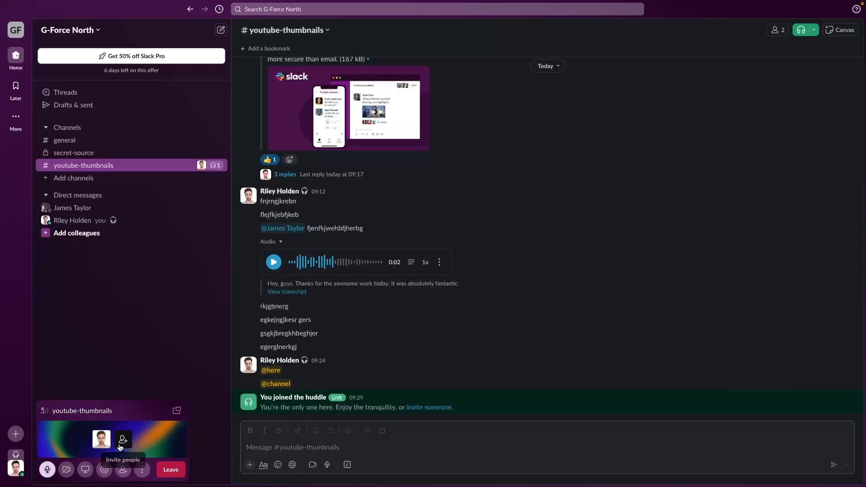
- Open the huddle in a full window and try the camera, mute and screen-share controls
click(177, 411)
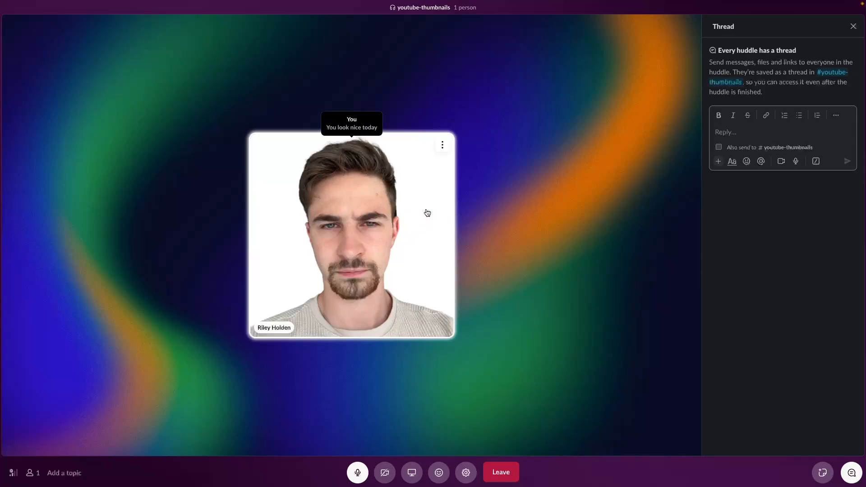
click(386, 478)
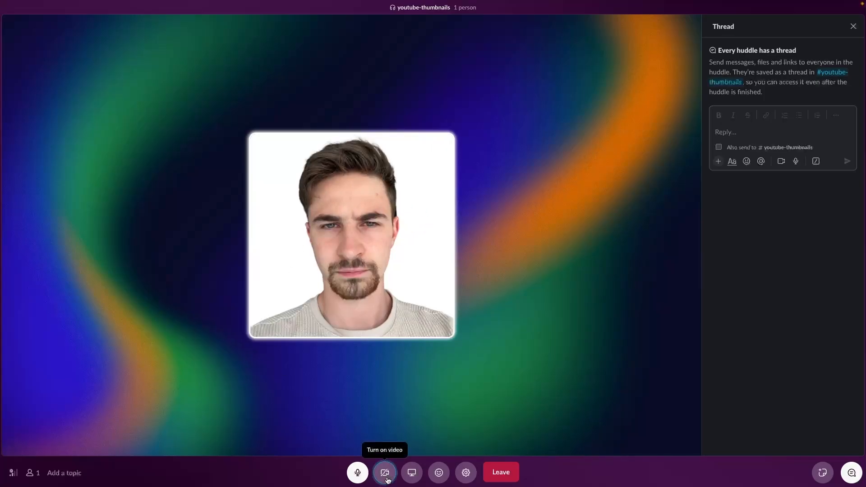
click(464, 176)
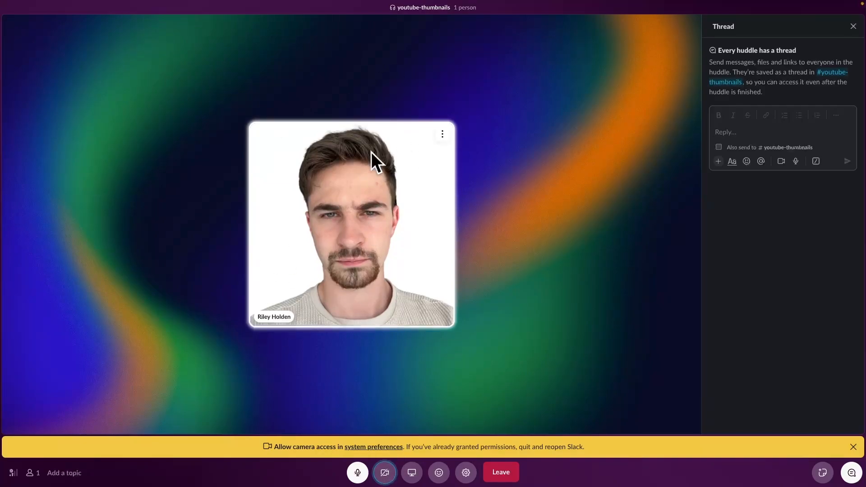
click(358, 472)
click(358, 474)
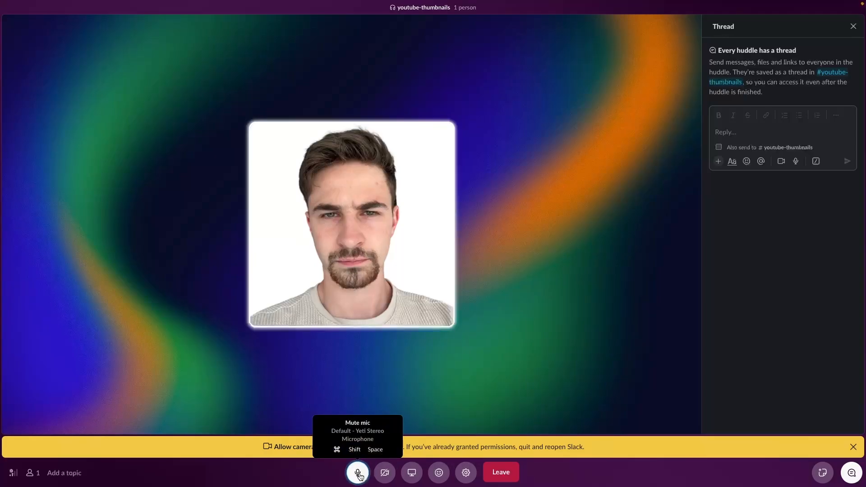
click(413, 477)
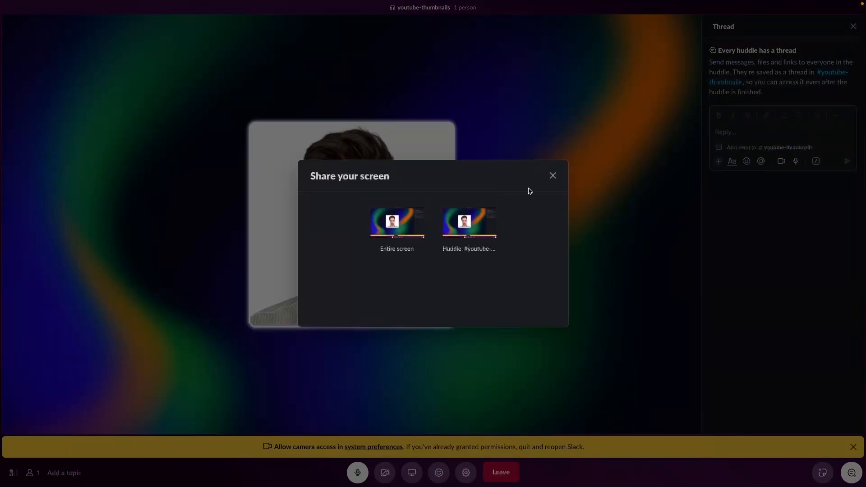
click(553, 176)
- Send a smiley reaction to the huddle
click(438, 472)
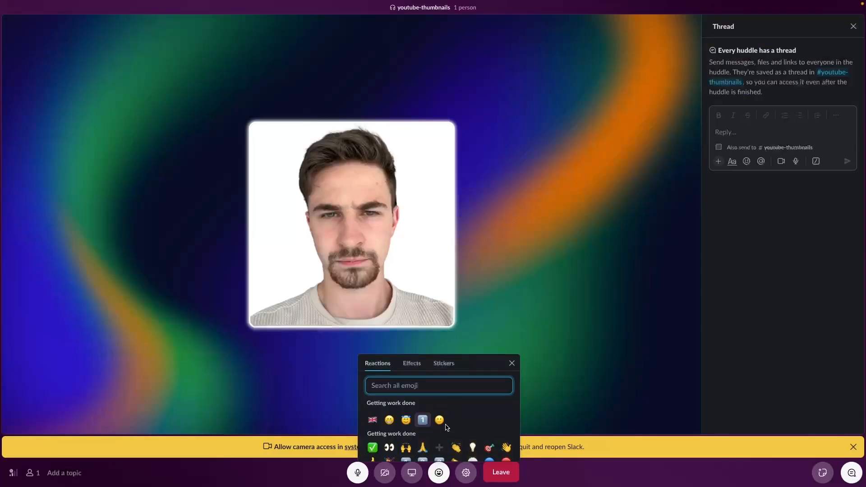
click(441, 417)
mouse_move(262, 137)
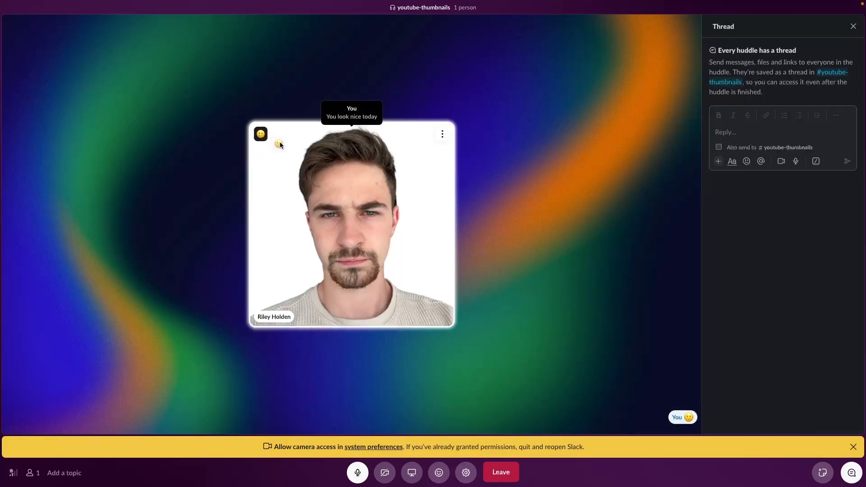
- Set the huddle's video background to Blur
click(467, 474)
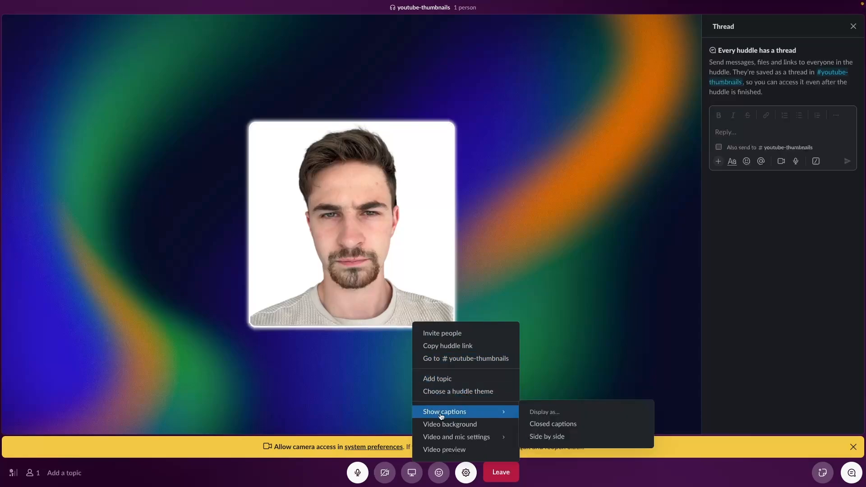
mouse_move(450, 414)
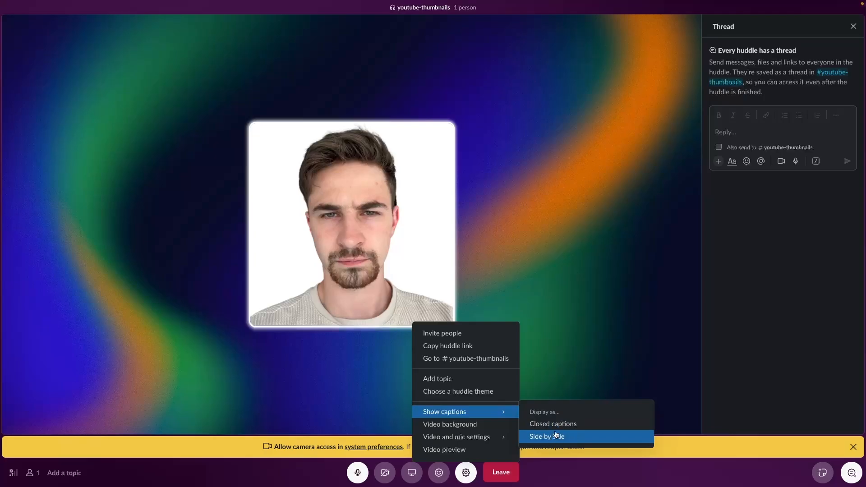
click(449, 425)
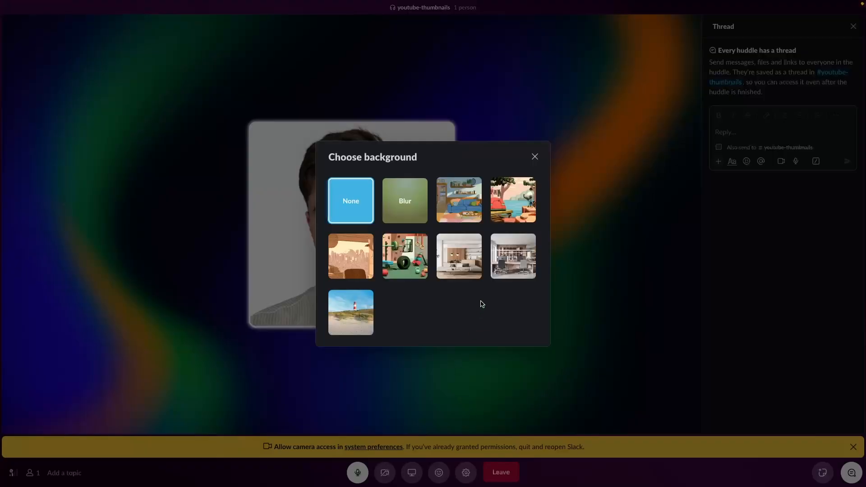
click(403, 195)
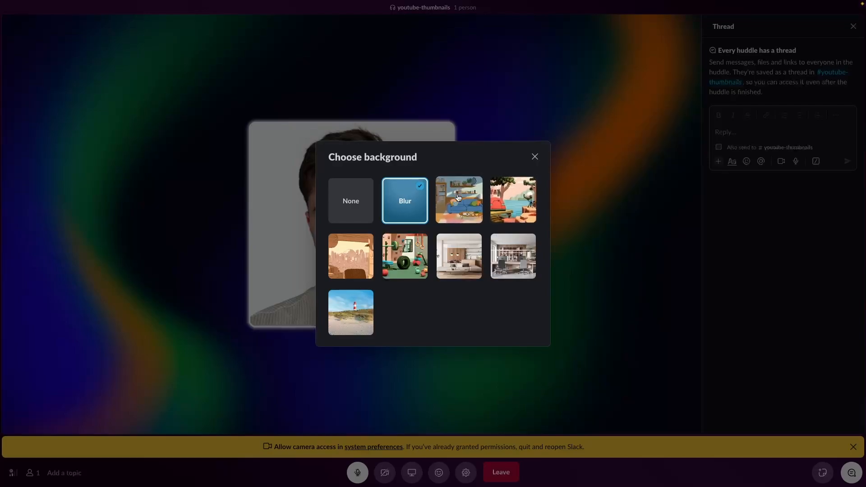
click(535, 156)
- Apply the Cosmic Cliffs huddle theme
click(465, 470)
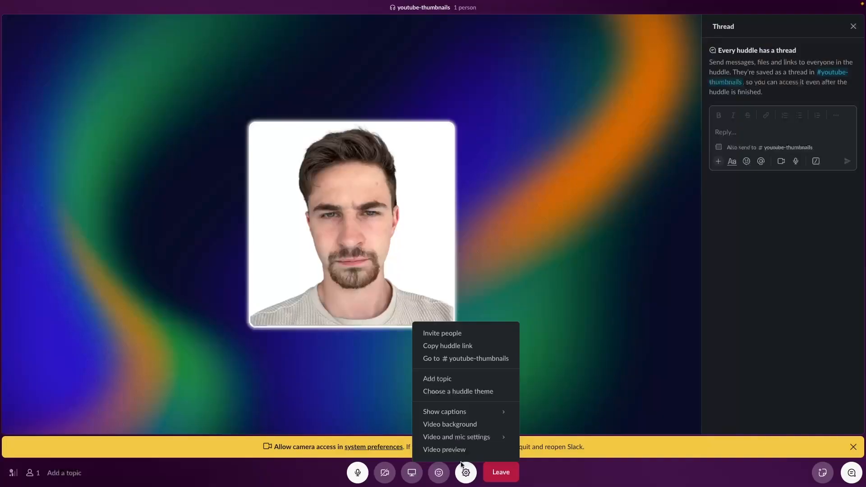
mouse_move(480, 434)
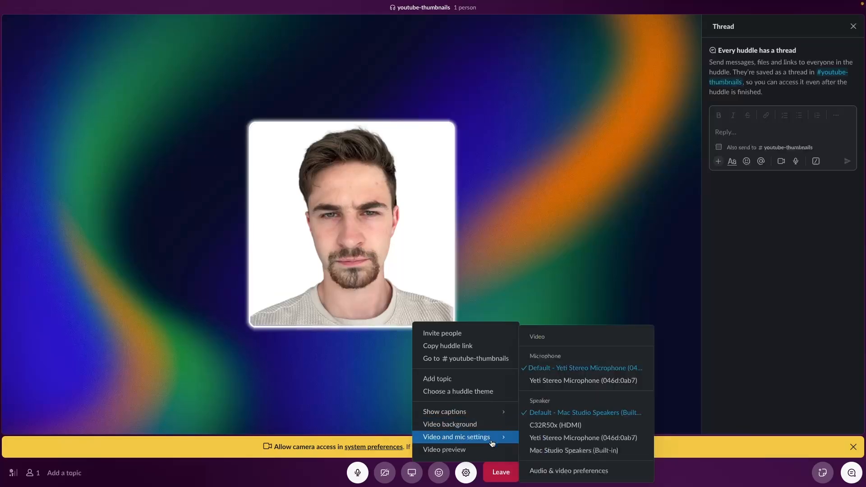
click(470, 396)
click(359, 147)
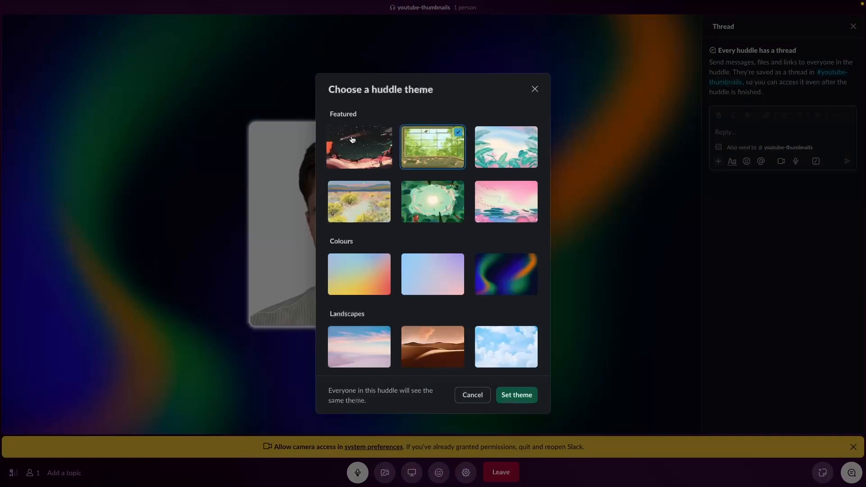
scroll(384, 333, down, 3)
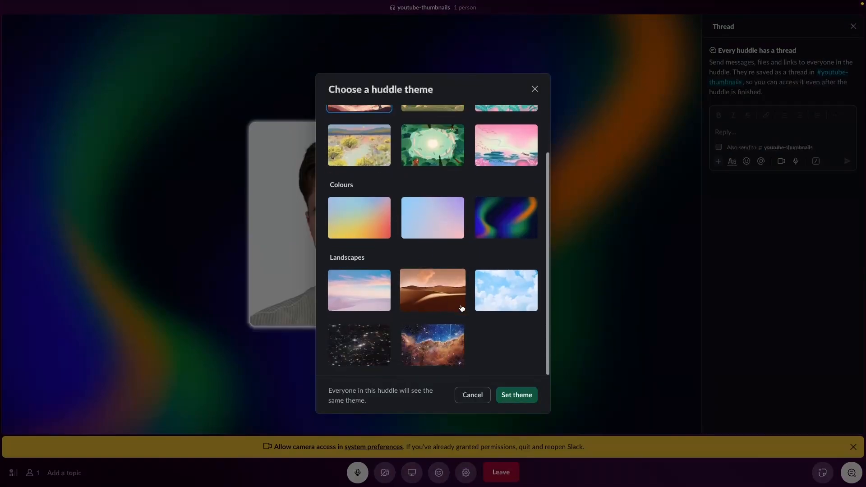
click(443, 343)
click(517, 394)
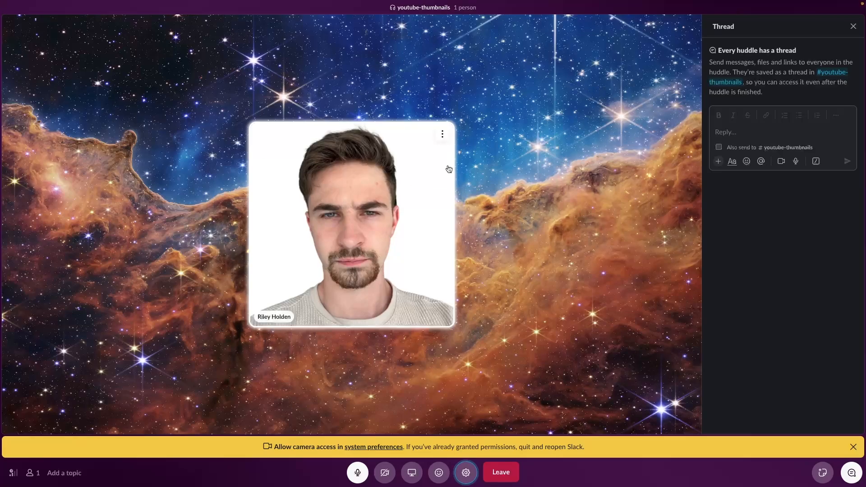
- Post two test replies, 'dvdsnvd' and 'fehfe', in the huddle thread, then leave the huddle
click(755, 126)
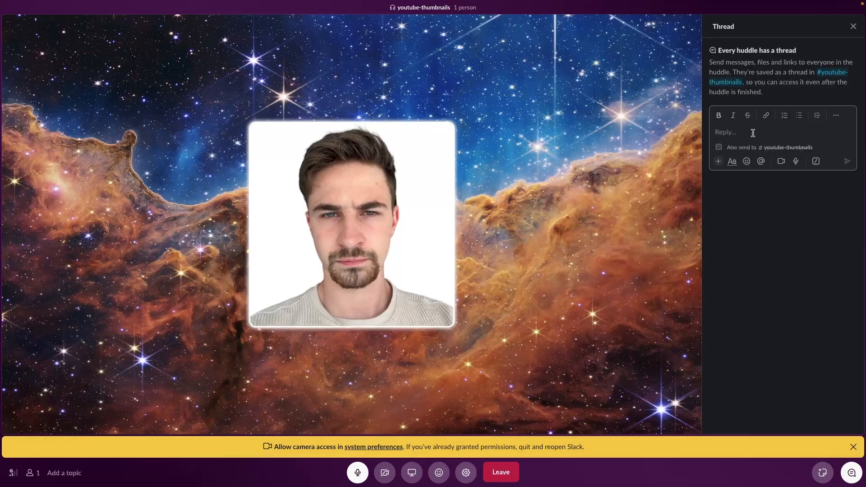
text(dvdsnvd)
key(Return)
text(fehfe)
key(Return)
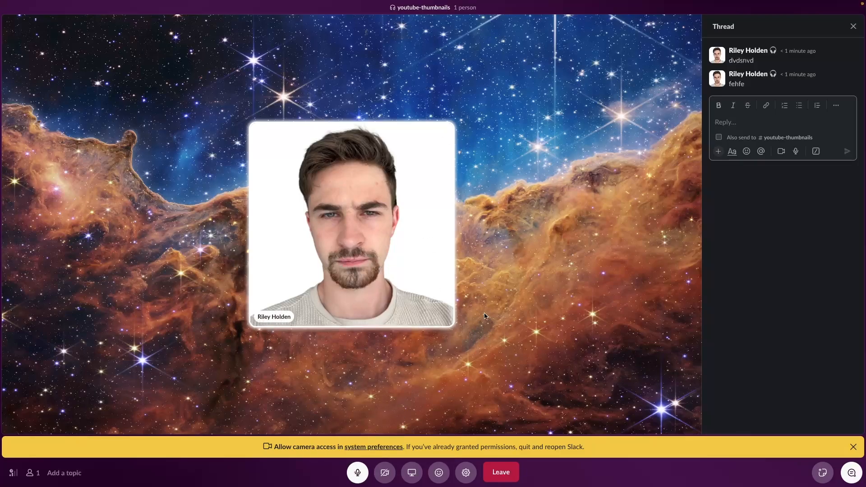
click(507, 472)
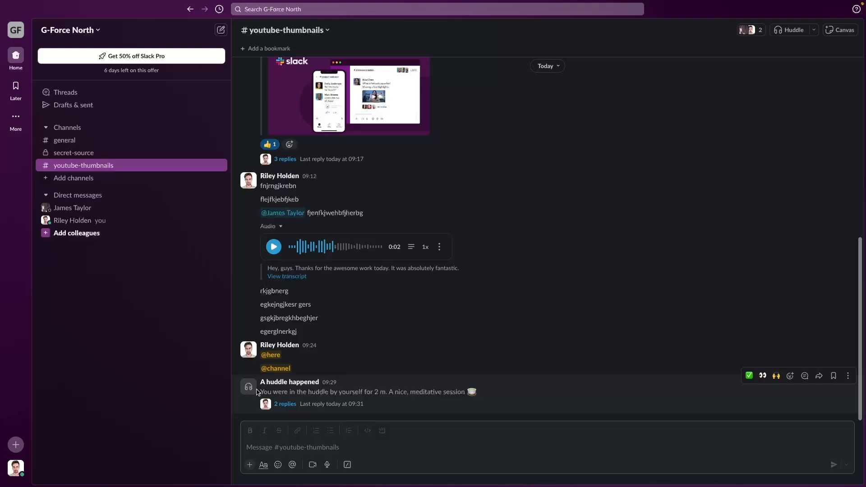
drag(256, 392, 461, 393)
click(303, 394)
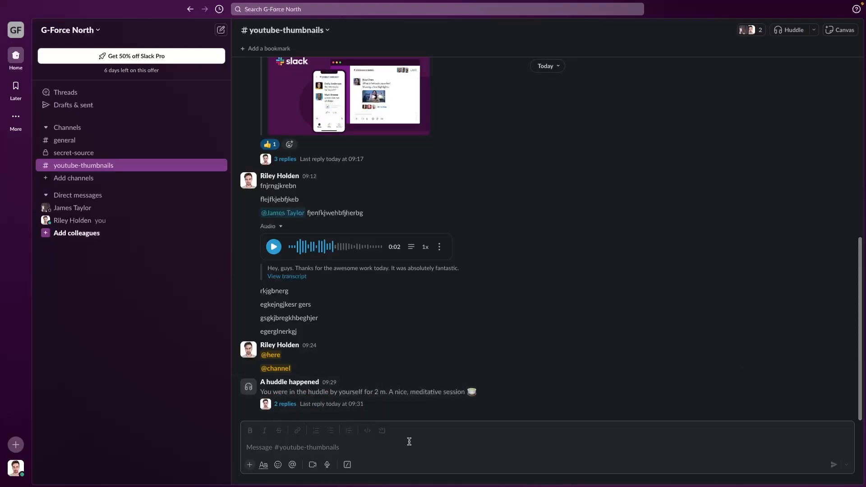
click(792, 31)
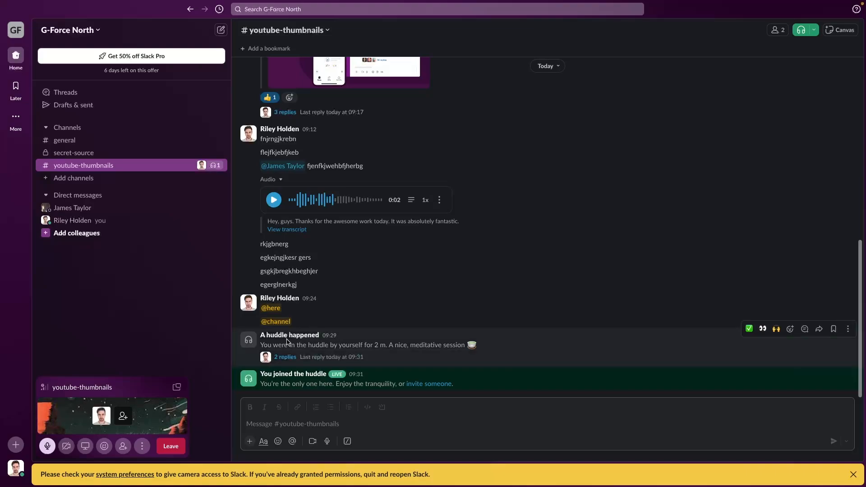
click(176, 449)
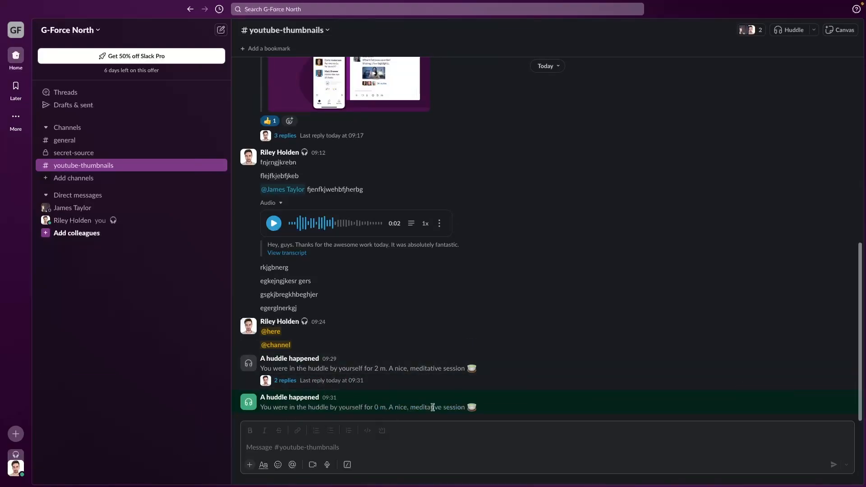
click(789, 29)
click(176, 387)
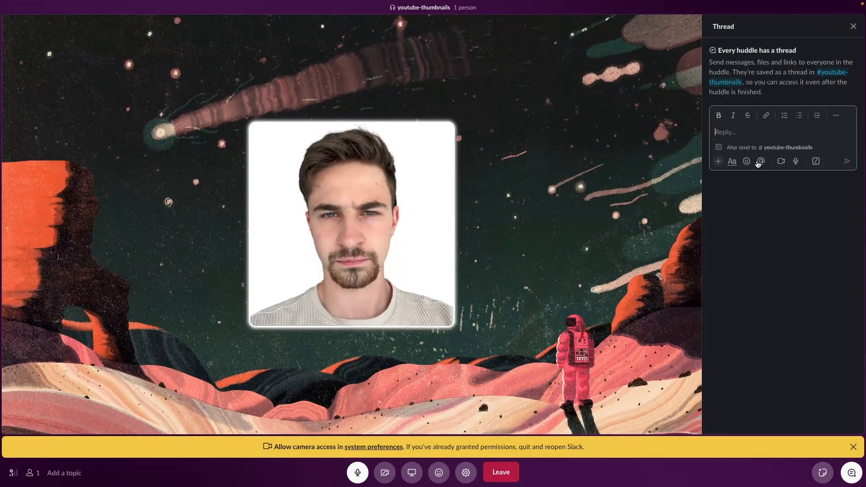
click(501, 472)
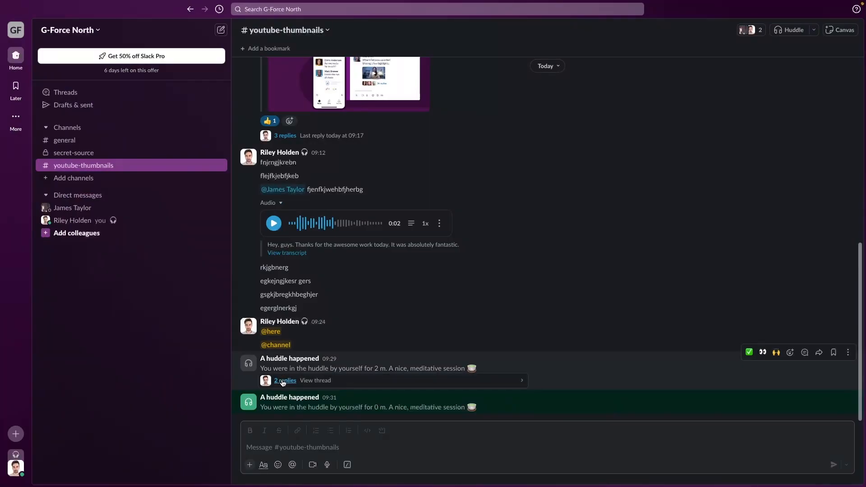
scroll(297, 381, up, 1)
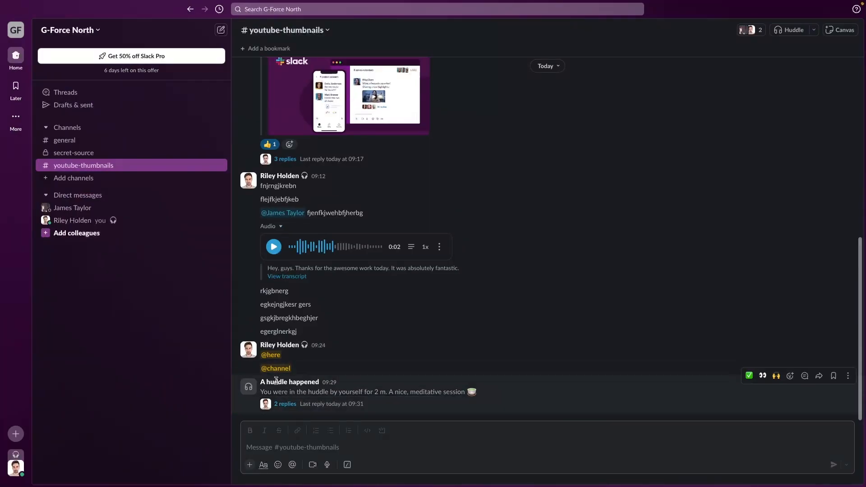
click(285, 404)
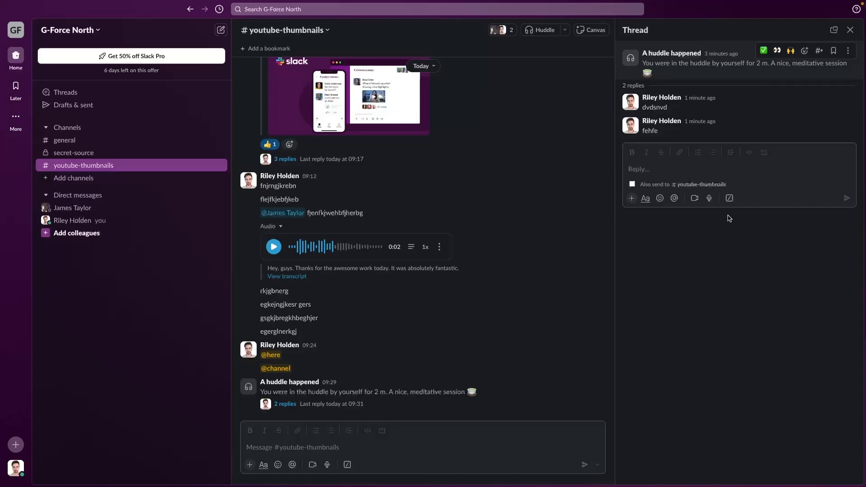
key(Escape)
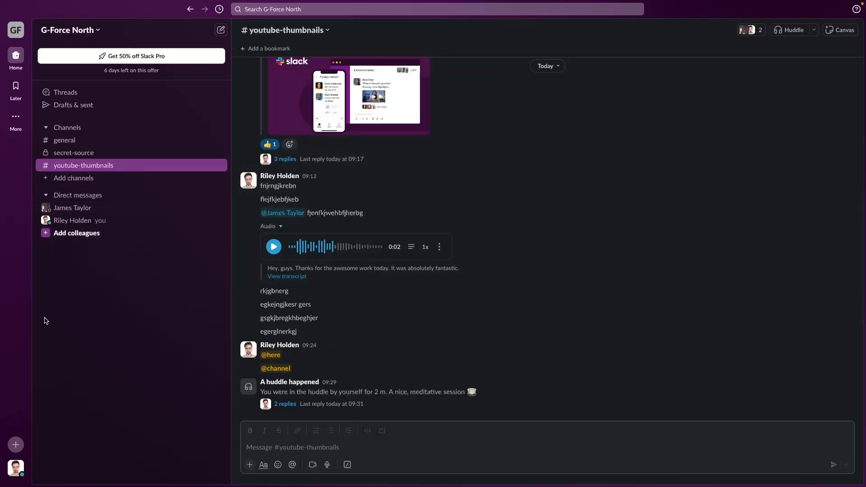
click(74, 209)
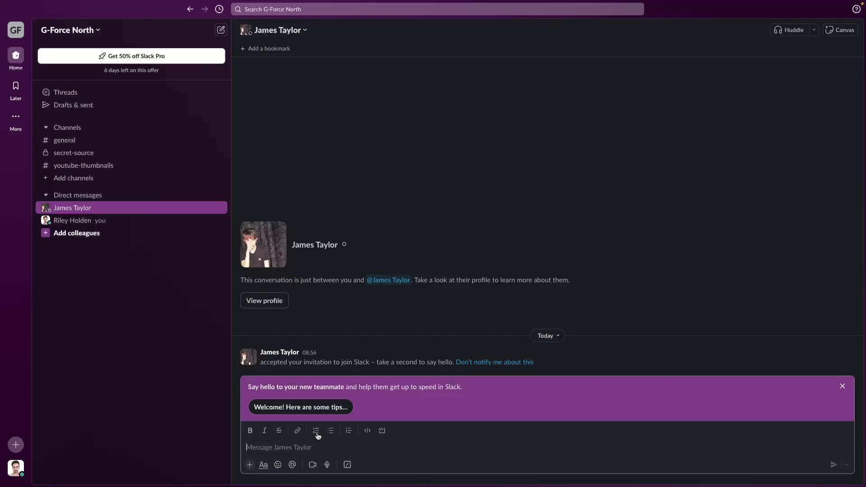
click(842, 387)
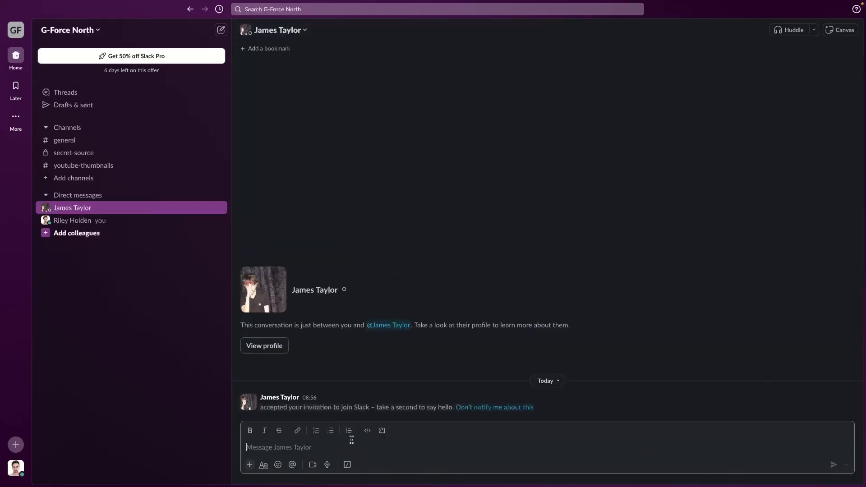
text(Hey James!@)
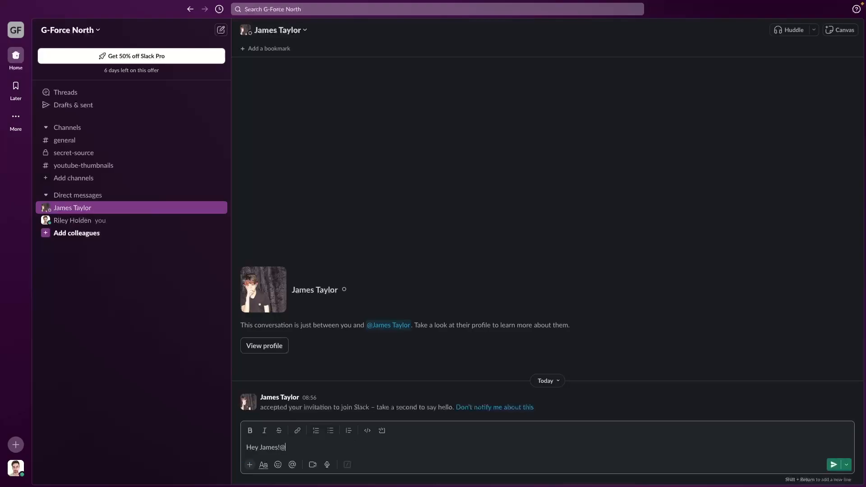
key(BackSpace)
key(Return)
click(113, 155)
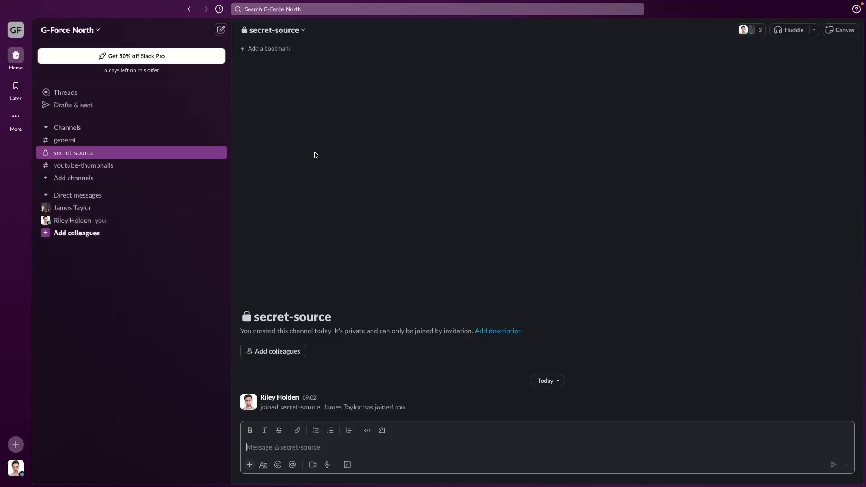
click(97, 208)
text(jegr)
key(Return)
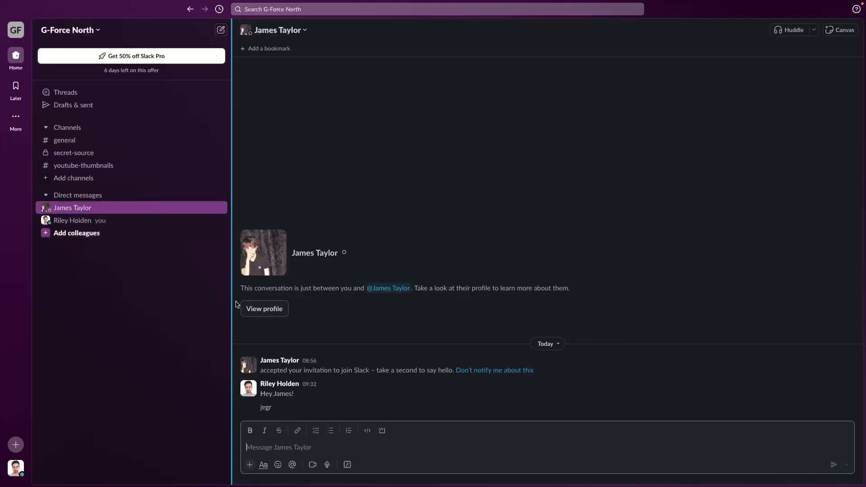
click(166, 166)
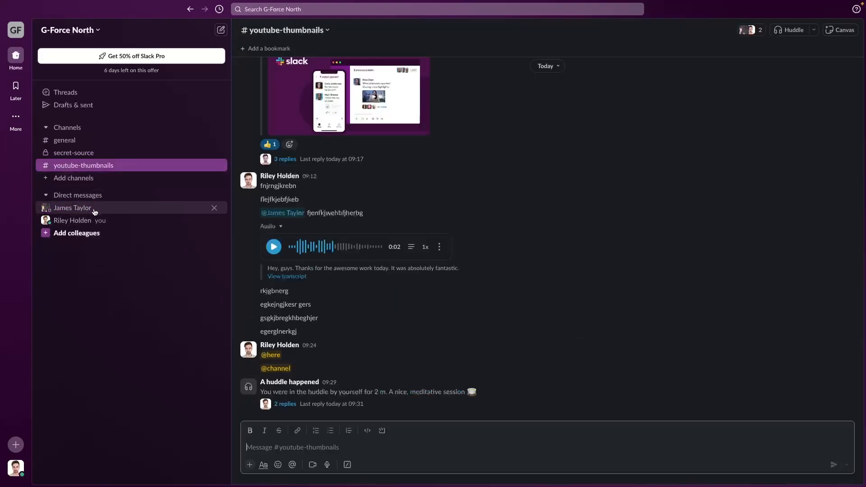
click(95, 212)
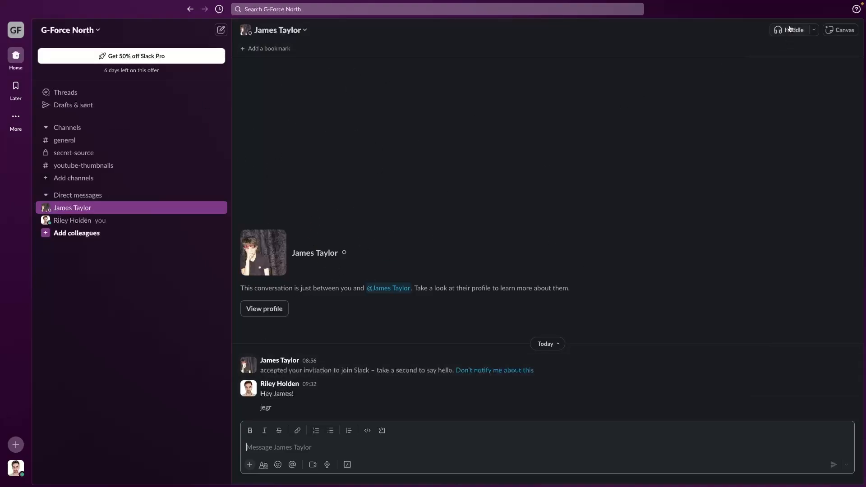
click(107, 167)
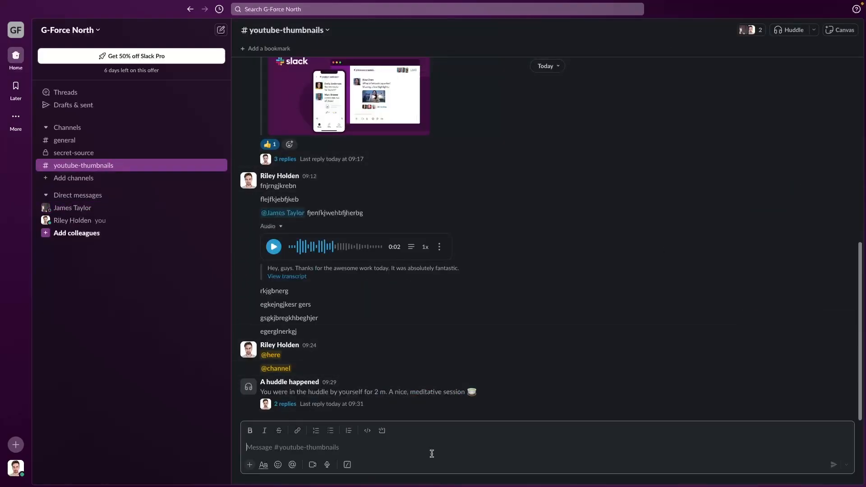
click(77, 209)
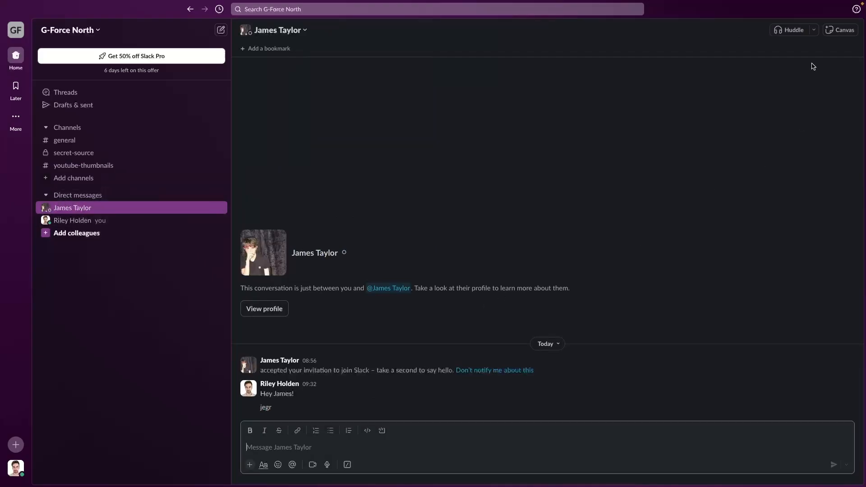
click(792, 30)
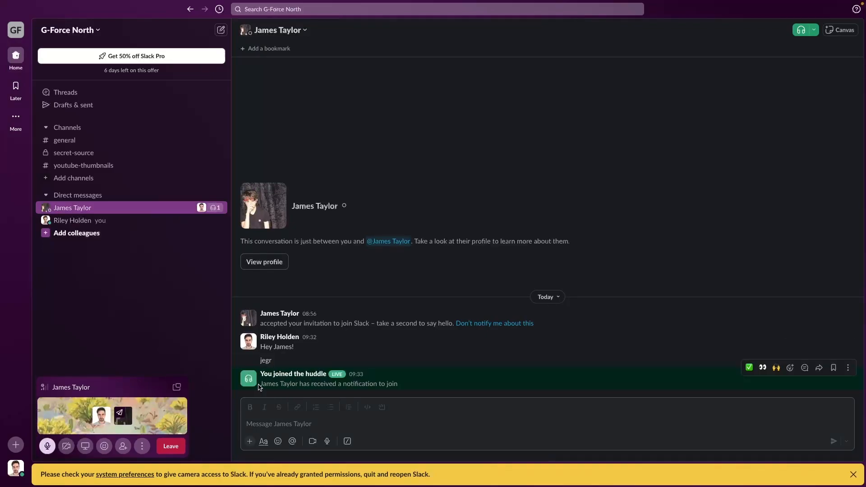
drag(259, 386, 404, 389)
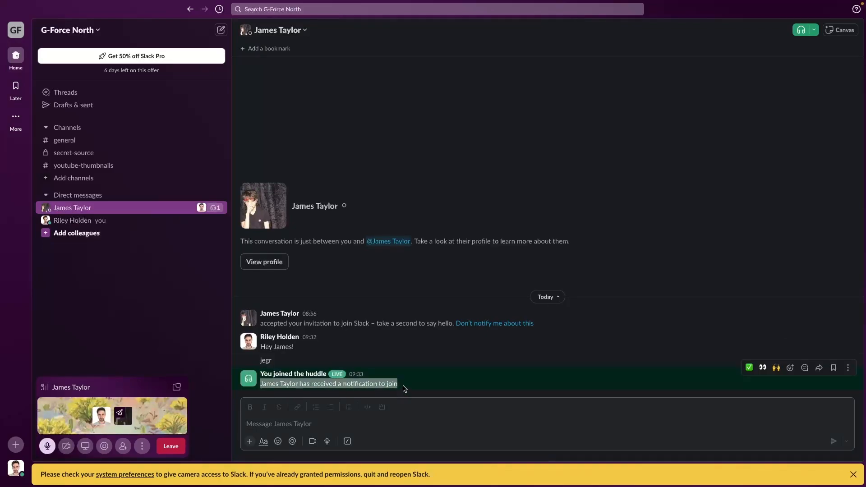
click(176, 387)
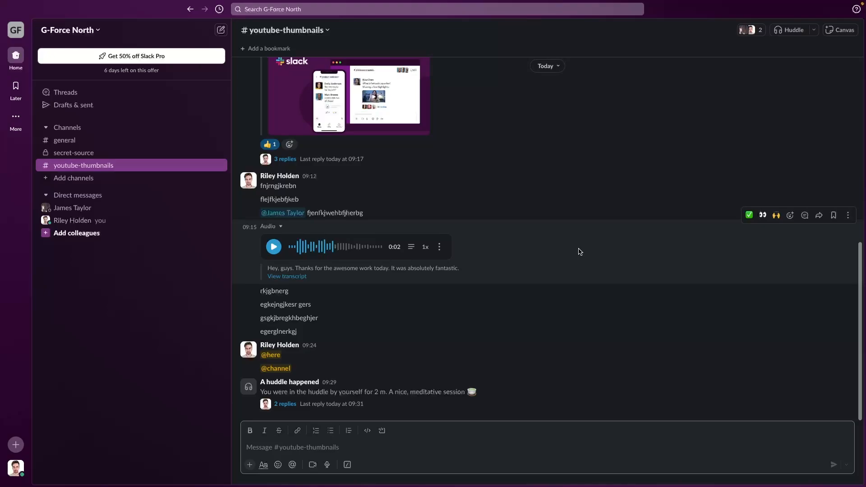
- In Preferences, set notifications to 'Direct messages, mentions & keywords' only
click(579, 252)
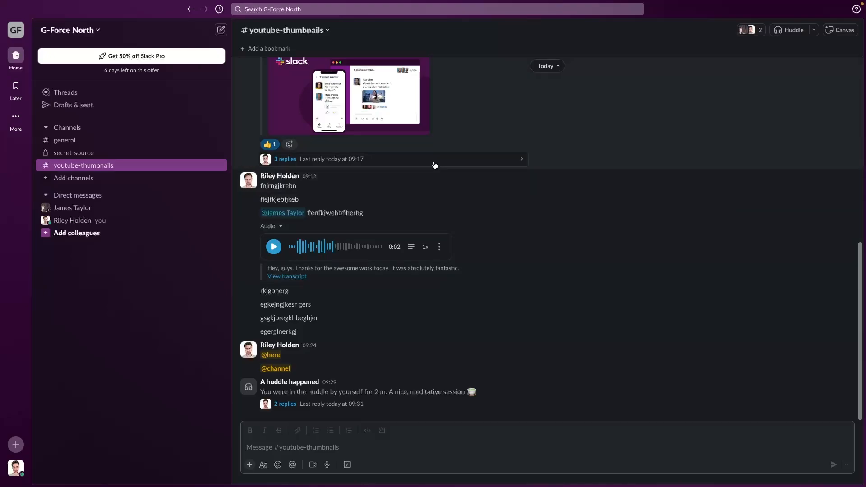
click(16, 470)
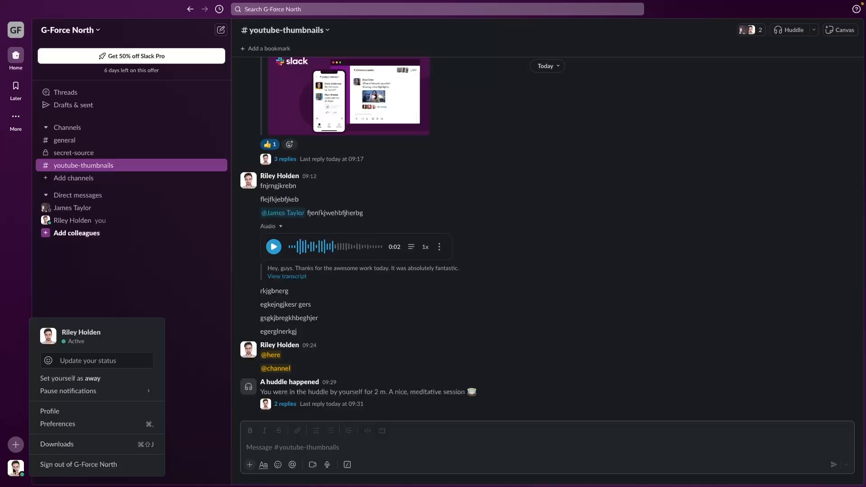
click(62, 427)
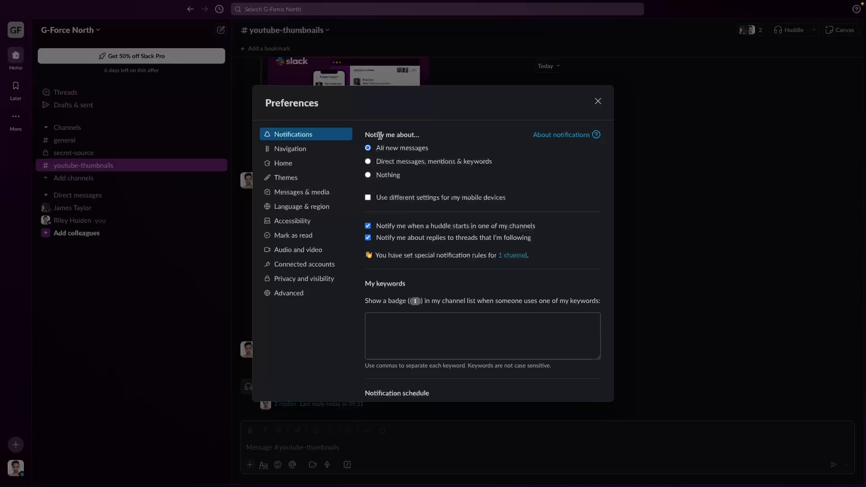
click(388, 175)
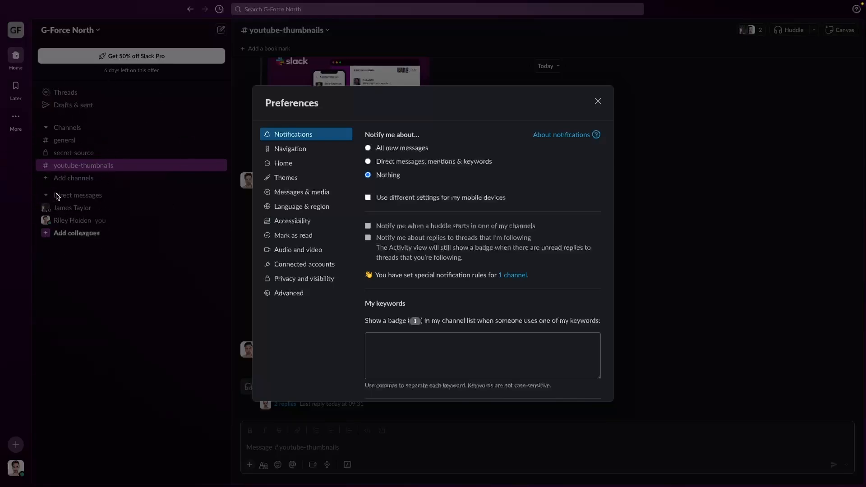
click(398, 163)
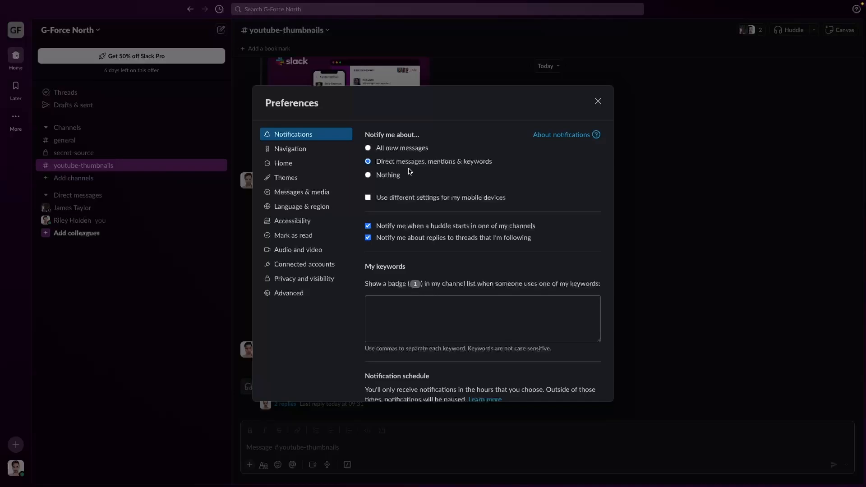
drag(378, 162, 506, 167)
click(508, 167)
drag(492, 163, 383, 165)
- Scroll down to the notification keyword list and schedule settings
click(511, 162)
scroll(509, 280, down, 2)
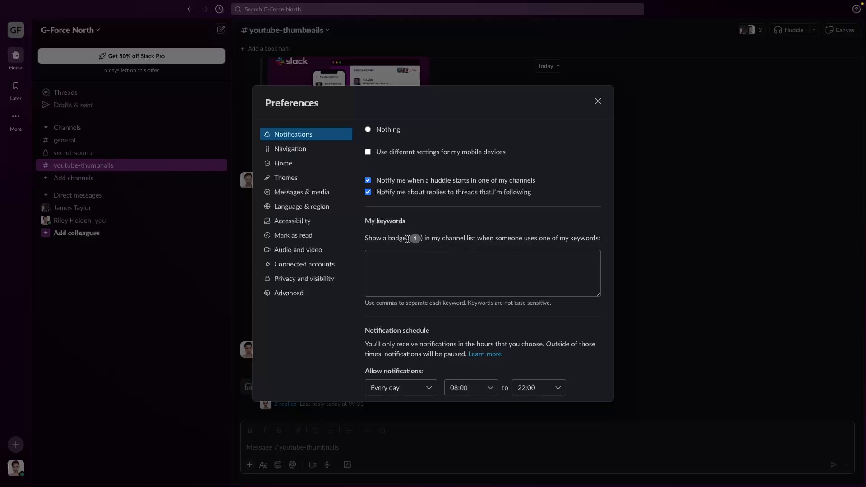
click(504, 265)
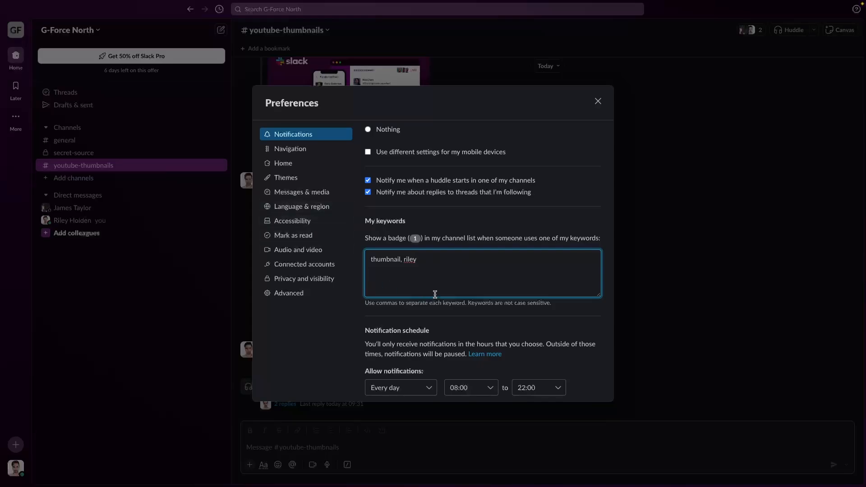
scroll(497, 280, up, 1)
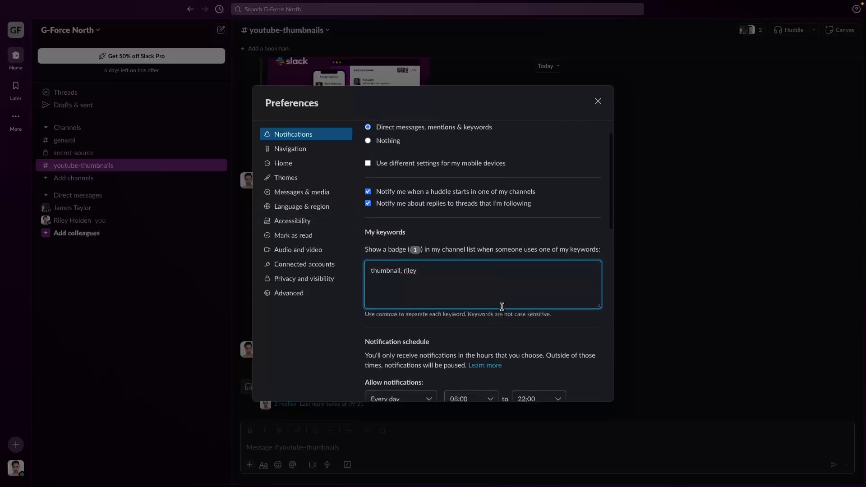
scroll(501, 304, down, 5)
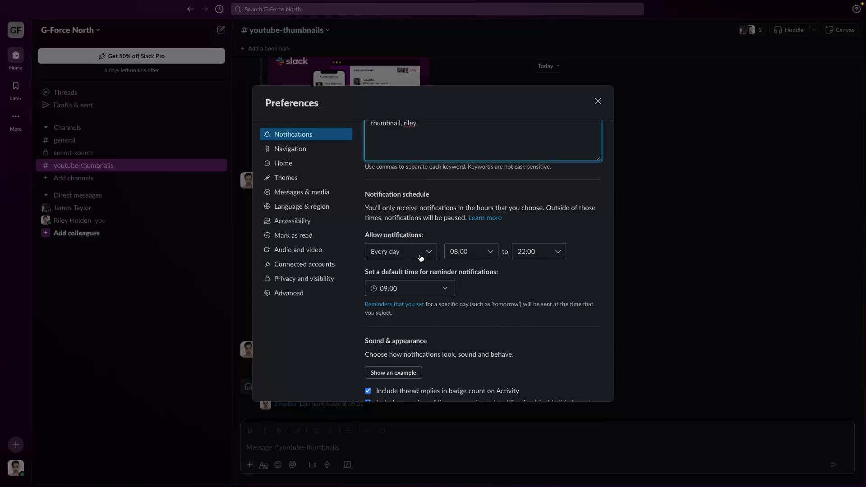
- Set the notification schedule to end at 17:00 on weekdays only
click(528, 253)
scroll(535, 334, up, 3)
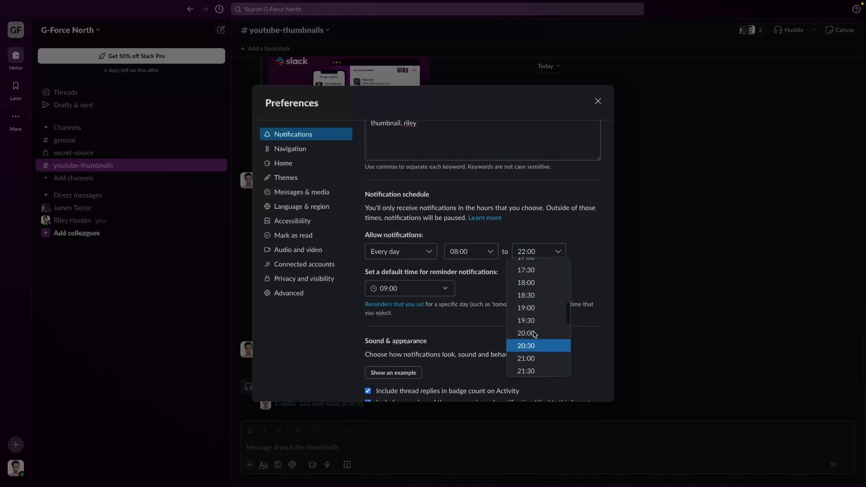
scroll(539, 327, down, 1)
click(539, 318)
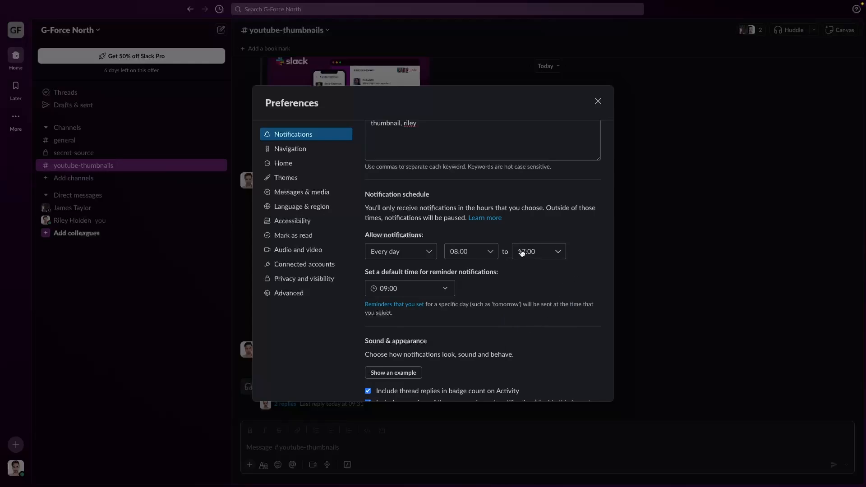
click(394, 251)
click(389, 281)
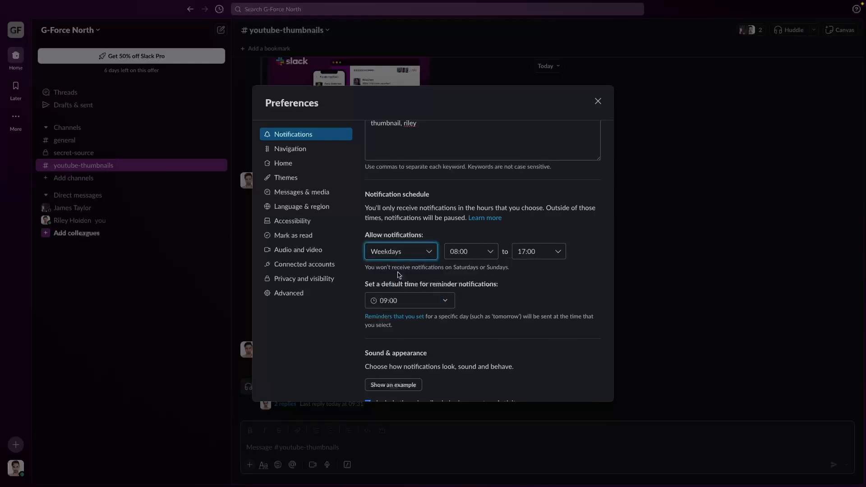
click(538, 271)
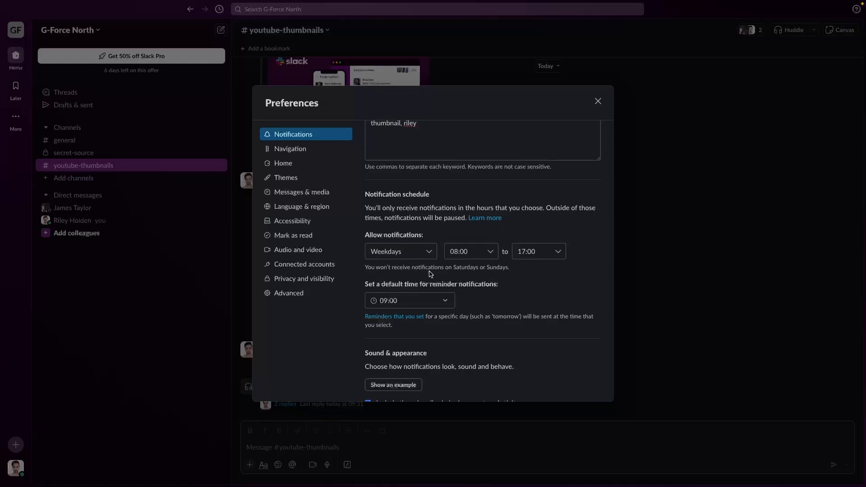
- Try the Drop and Ta-da sounds for incoming messages, then keep Knock Brush
scroll(510, 307, down, 3)
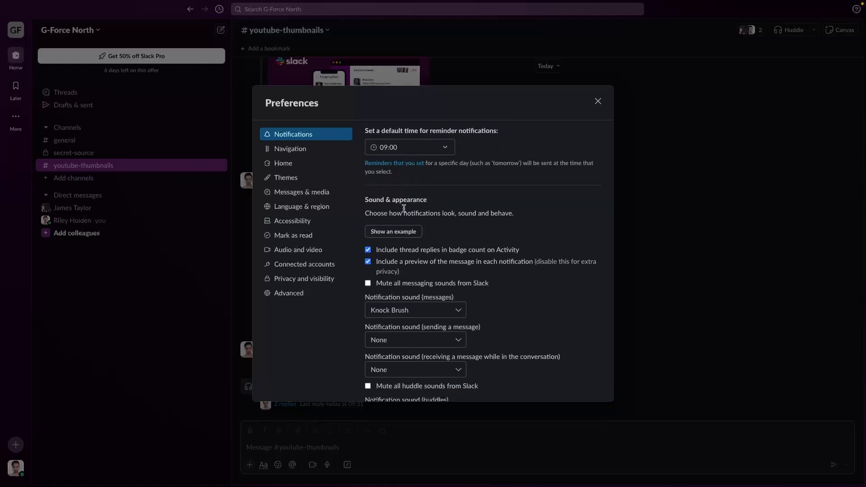
click(414, 311)
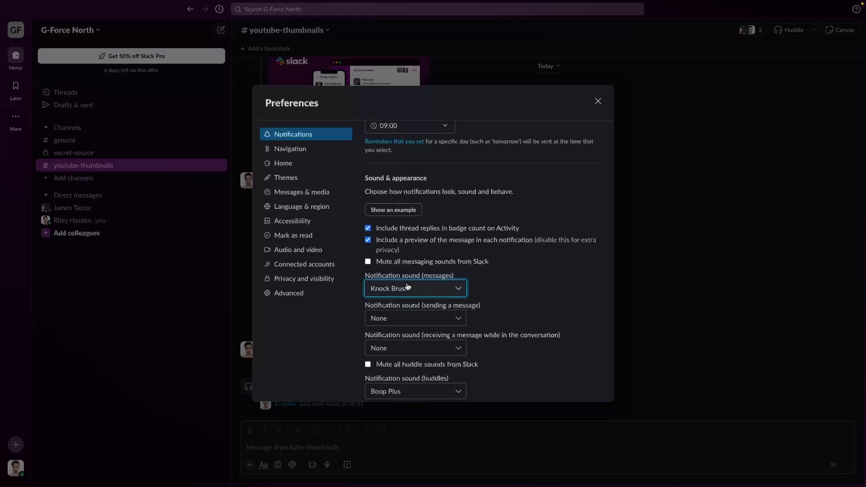
click(408, 329)
click(408, 292)
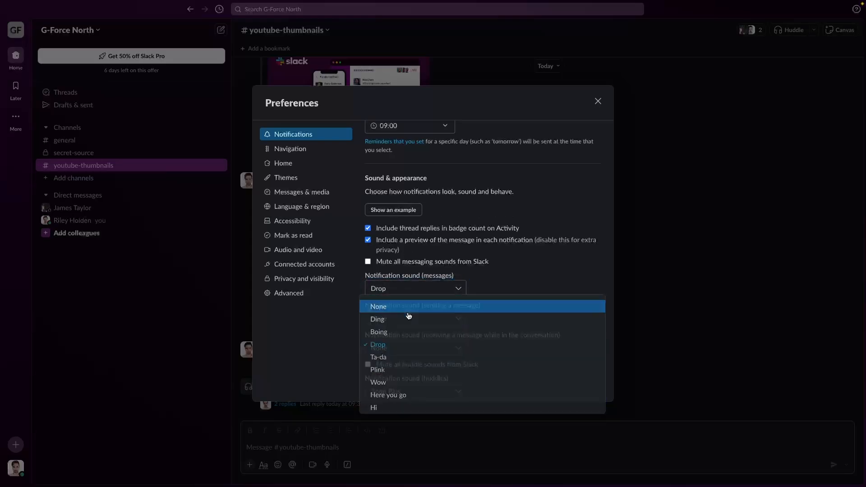
click(396, 357)
click(431, 291)
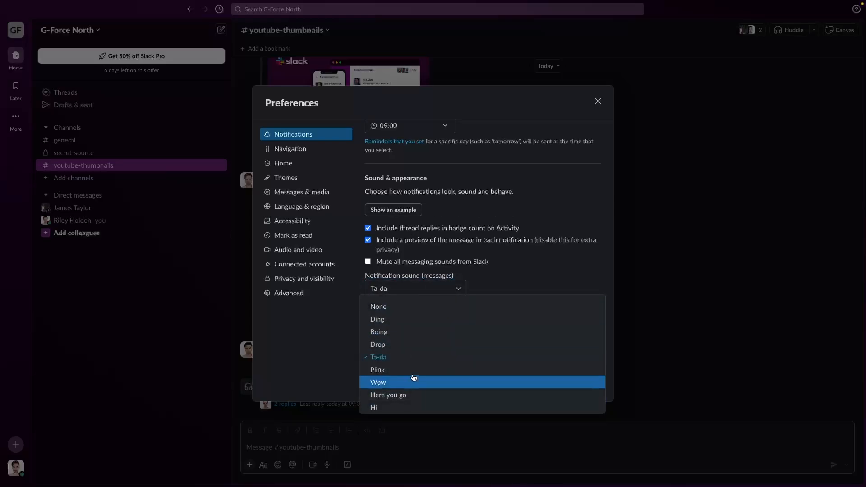
scroll(406, 383, down, 1)
click(401, 395)
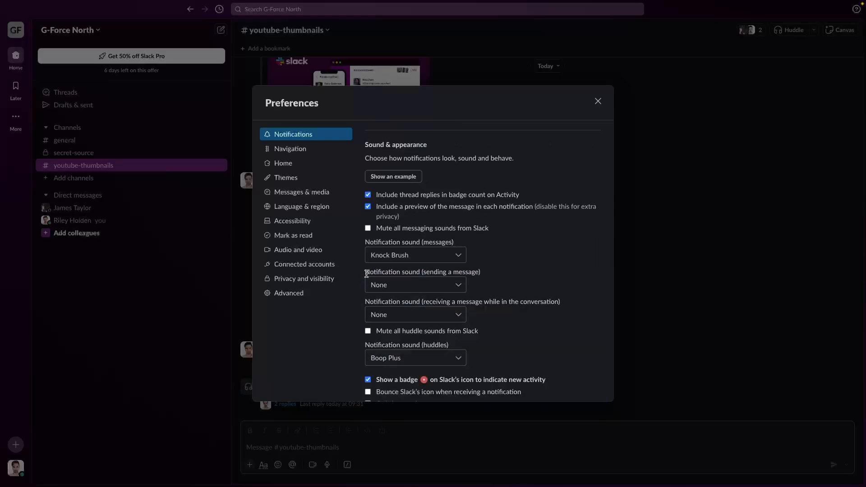
- Set the sound for sending a message to Ding and show Navigation preferences
click(459, 285)
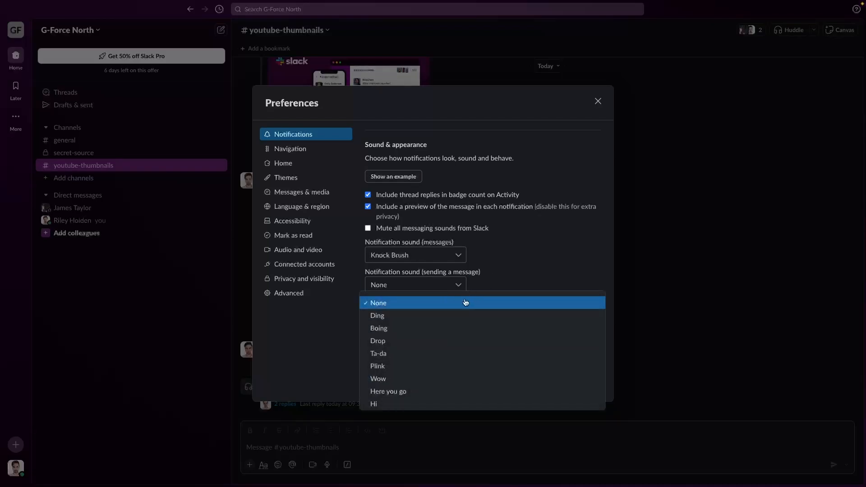
click(428, 328)
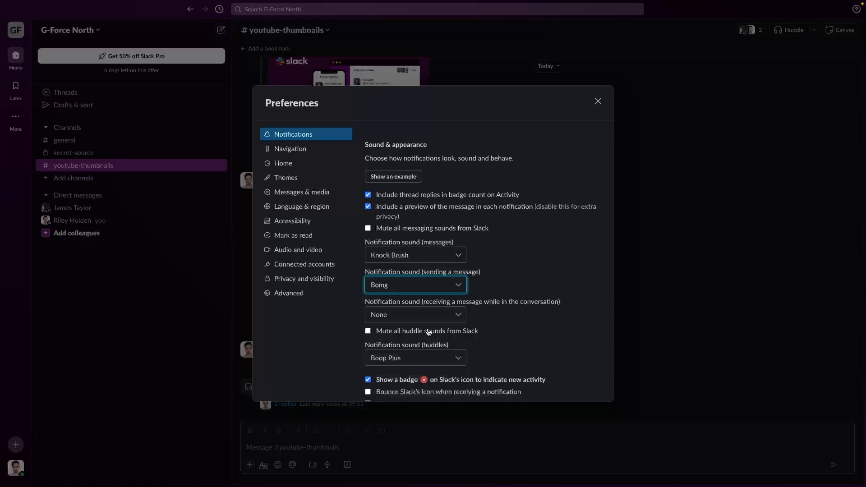
click(431, 289)
click(412, 315)
scroll(507, 302, down, 3)
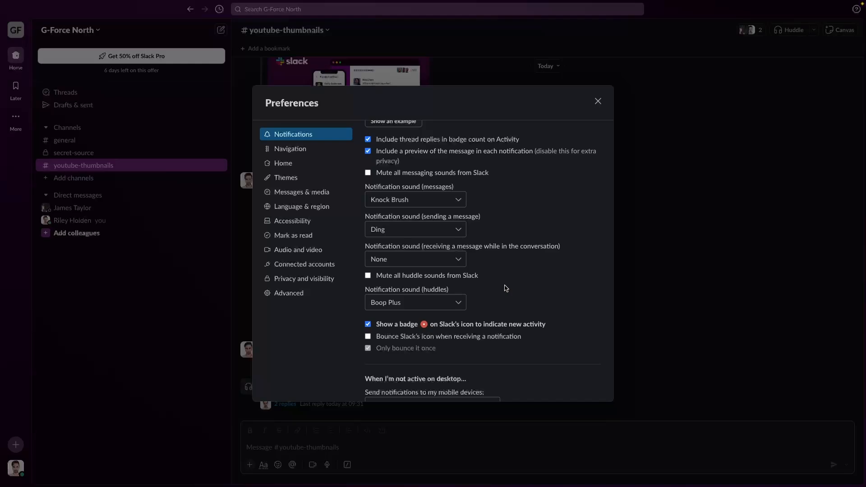
scroll(507, 288, up, 10)
click(291, 149)
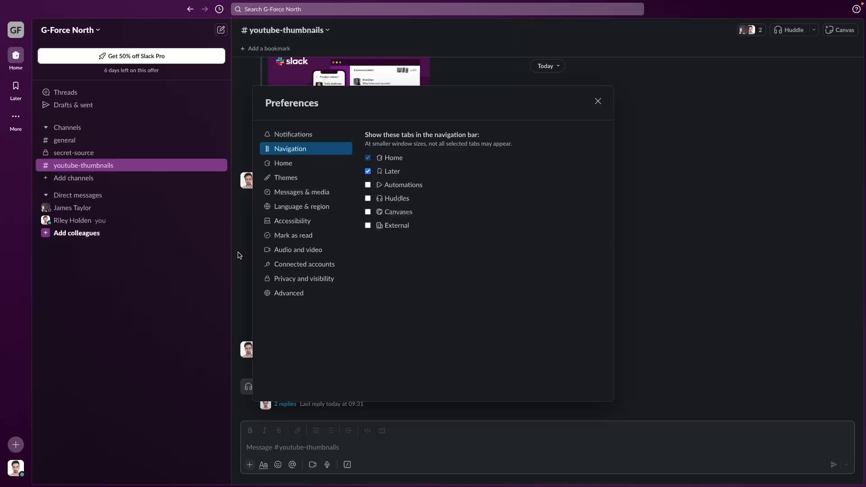
- Add Huddles to the navigation bar, close Preferences and open the Huddles page
click(392, 199)
click(599, 101)
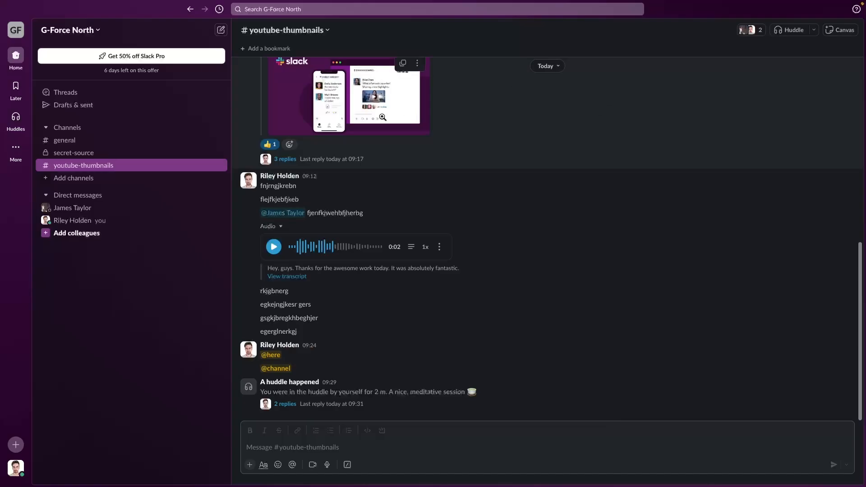
click(16, 119)
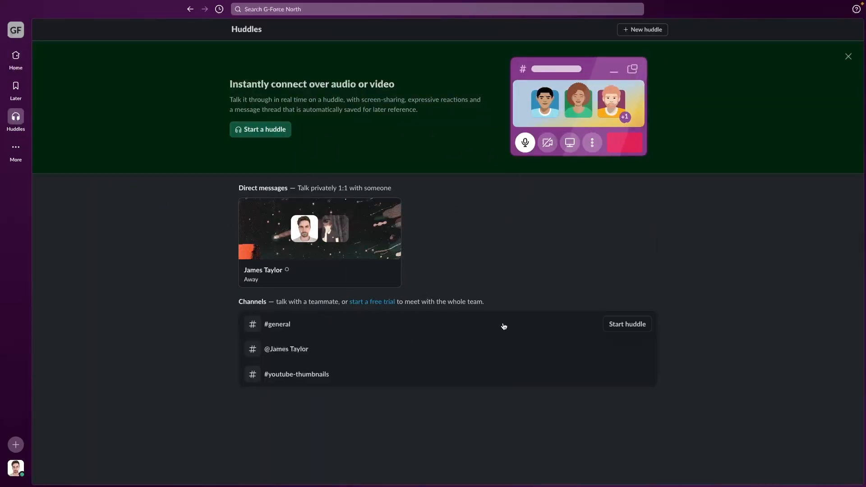
click(18, 460)
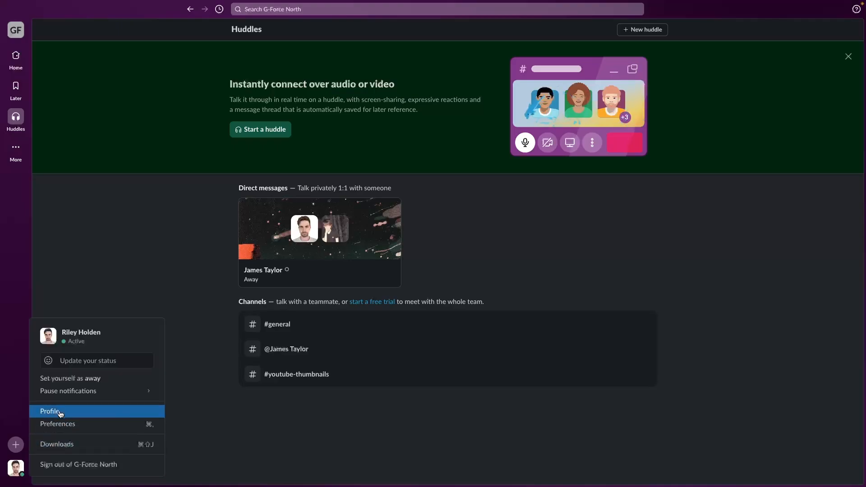
- In Home preferences, always show Threads and Unread messages, and sort conversations by most recent
click(61, 421)
click(301, 163)
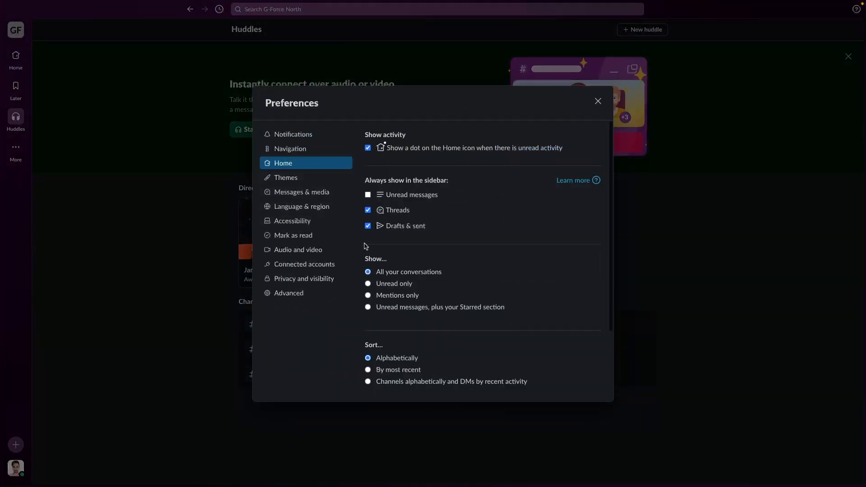
click(399, 212)
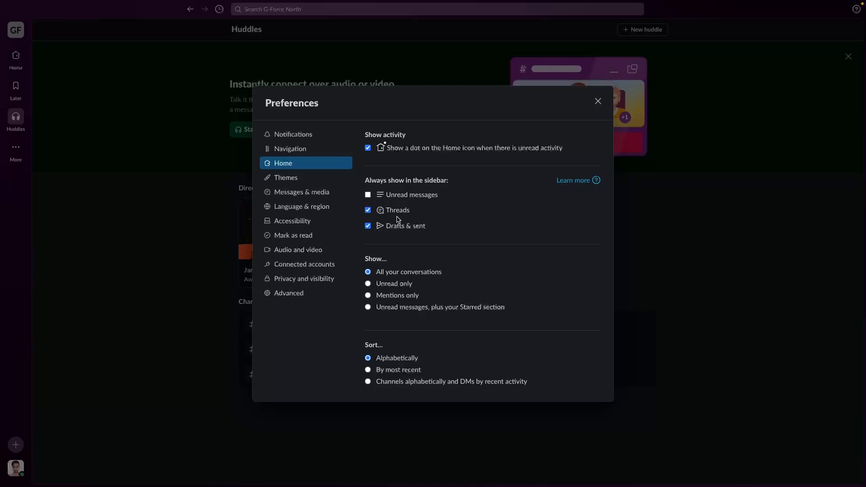
click(397, 197)
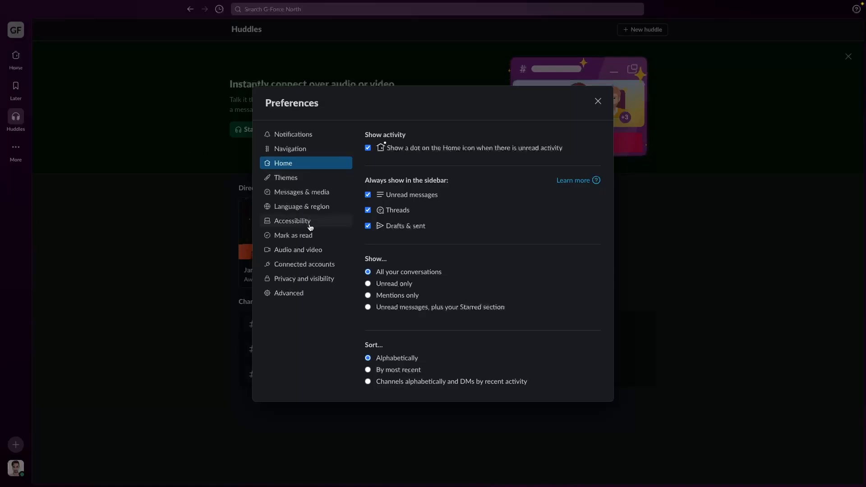
scroll(460, 244, down, 3)
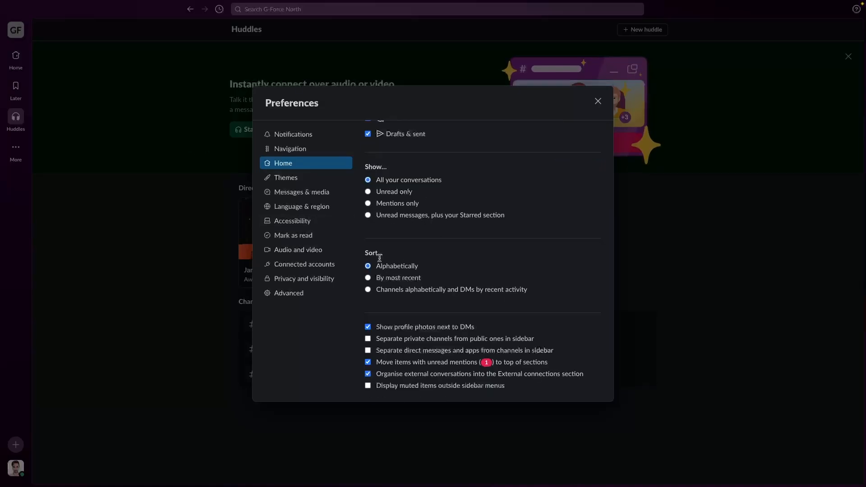
click(406, 280)
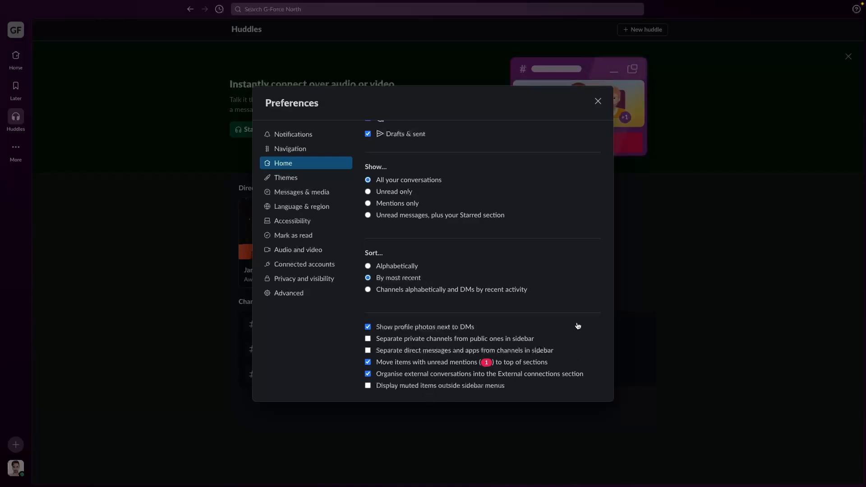
scroll(488, 286, up, 3)
scroll(443, 335, down, 3)
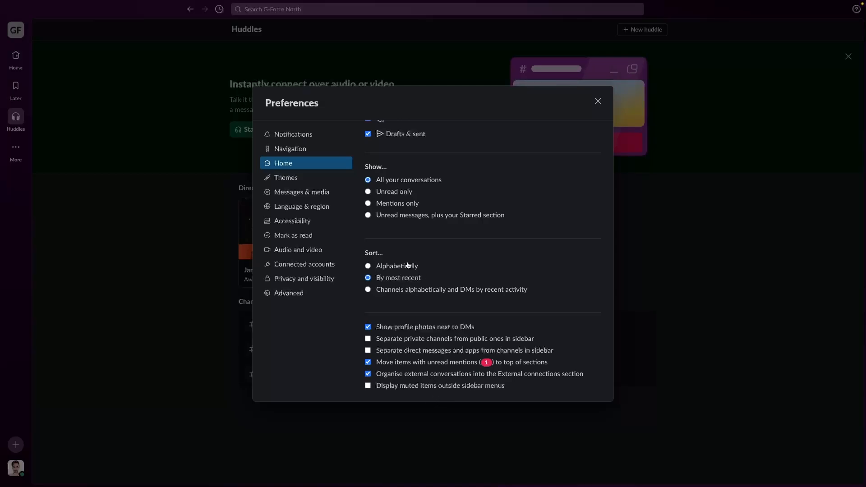
scroll(468, 260, up, 3)
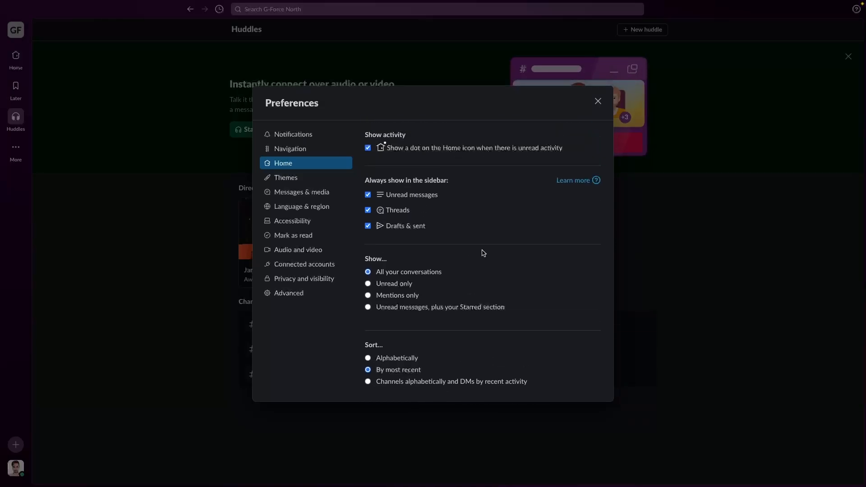
- Switch Slack's colour mode to Dark in the Themes preferences
click(330, 180)
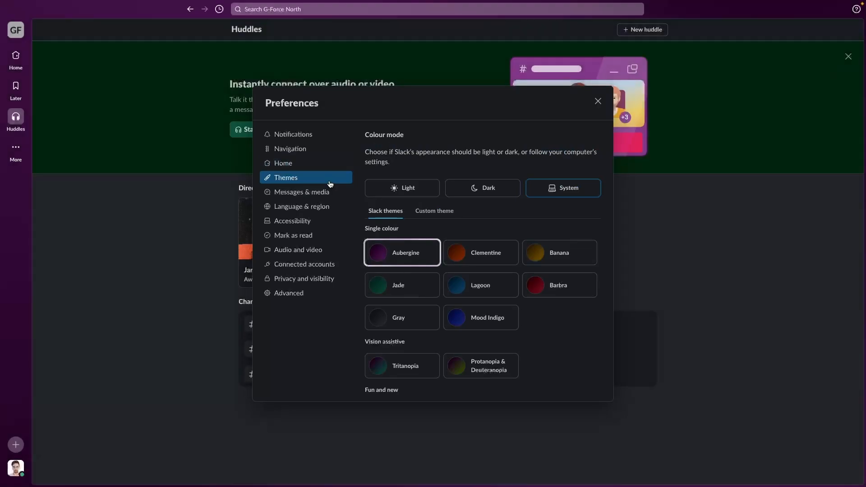
click(419, 189)
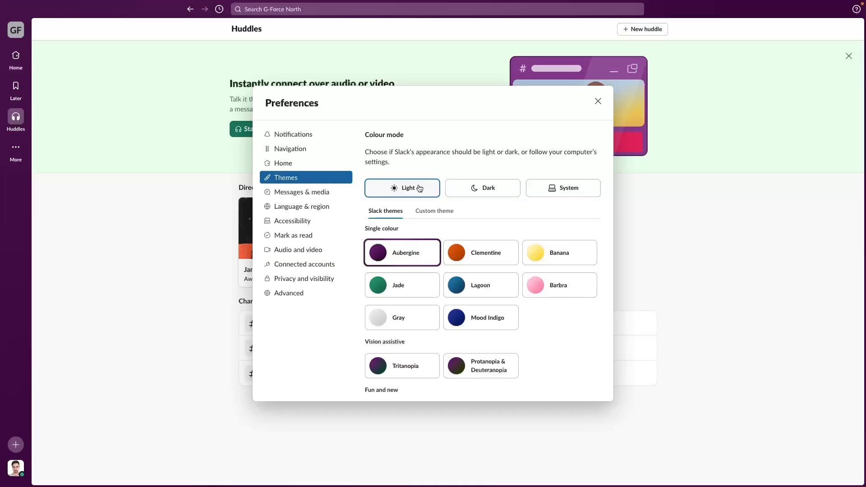
click(488, 194)
click(408, 187)
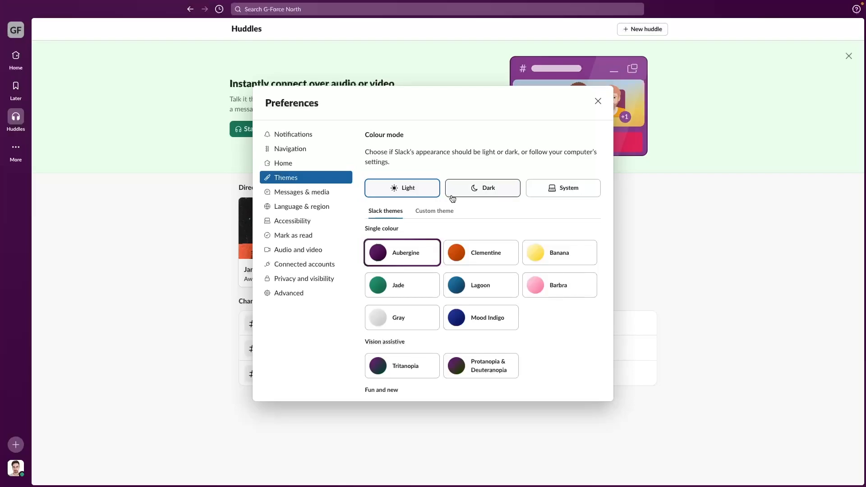
click(470, 191)
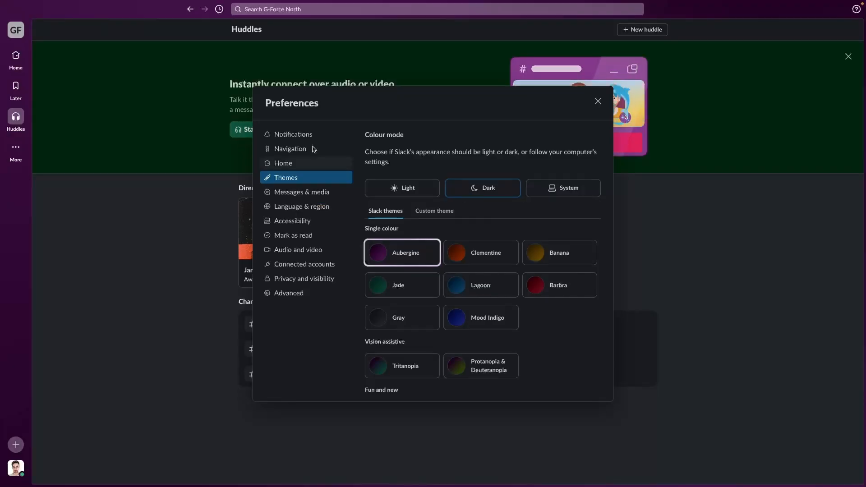
- Preview several themes, apply the green Chill Vibes theme, and close Preferences
click(471, 253)
click(546, 253)
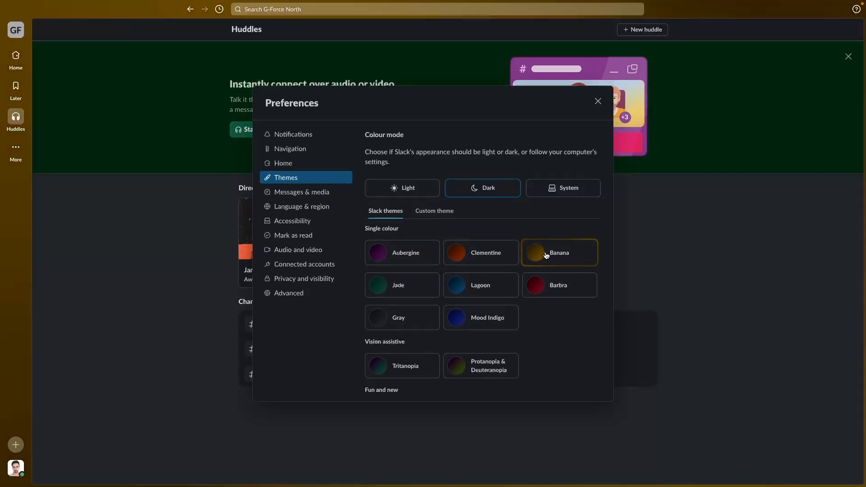
click(548, 285)
click(473, 285)
click(468, 362)
scroll(467, 352, down, 2)
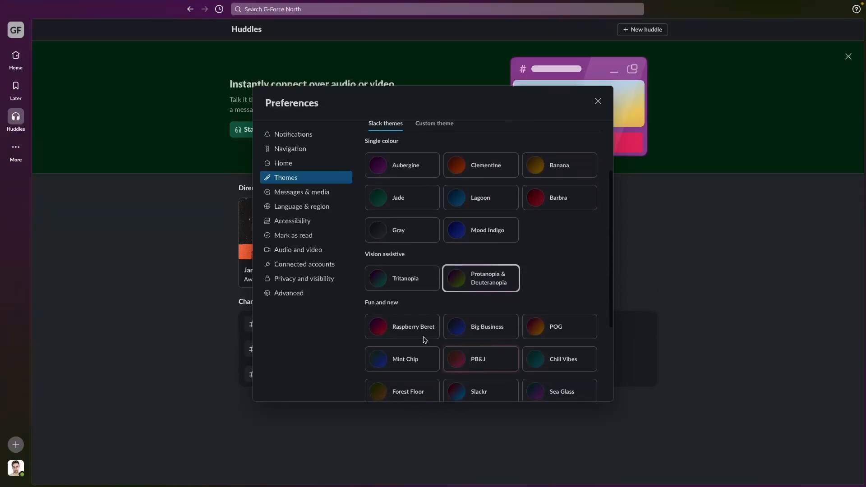
click(401, 329)
scroll(464, 331, down, 2)
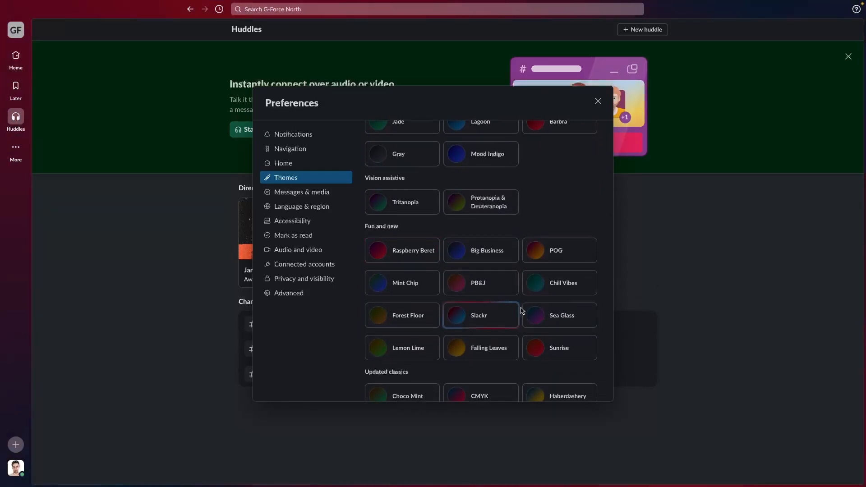
click(560, 314)
click(533, 288)
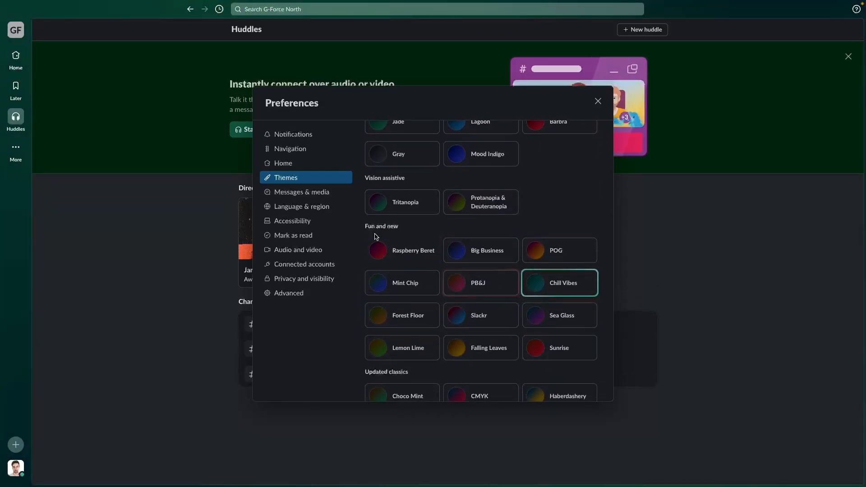
click(323, 193)
click(598, 101)
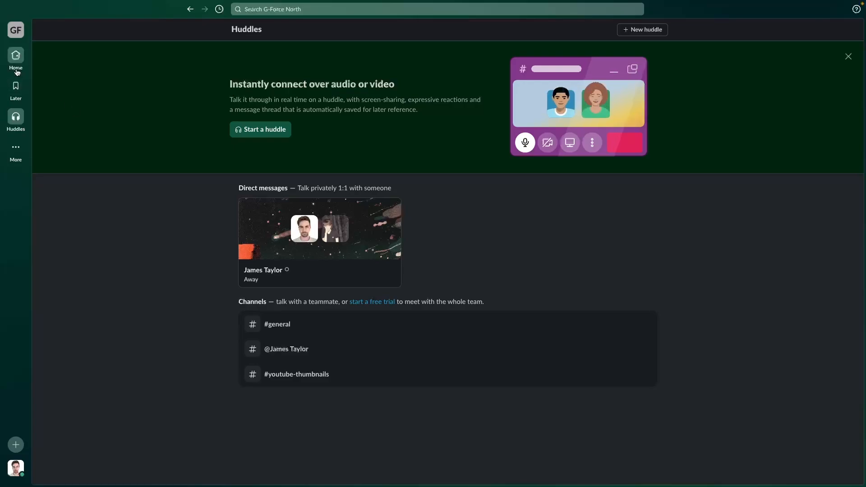
- Return Home, open Messages & media preferences, and keep the Clean message layout after comparing it with Compact
click(16, 57)
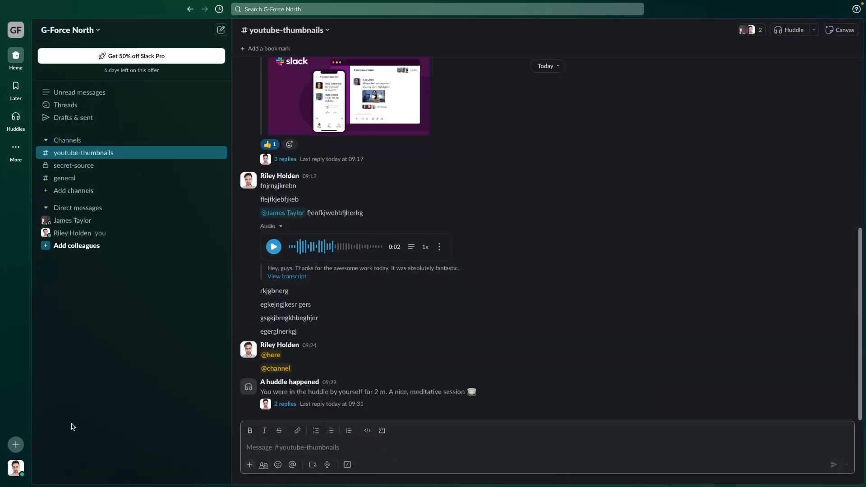
click(15, 469)
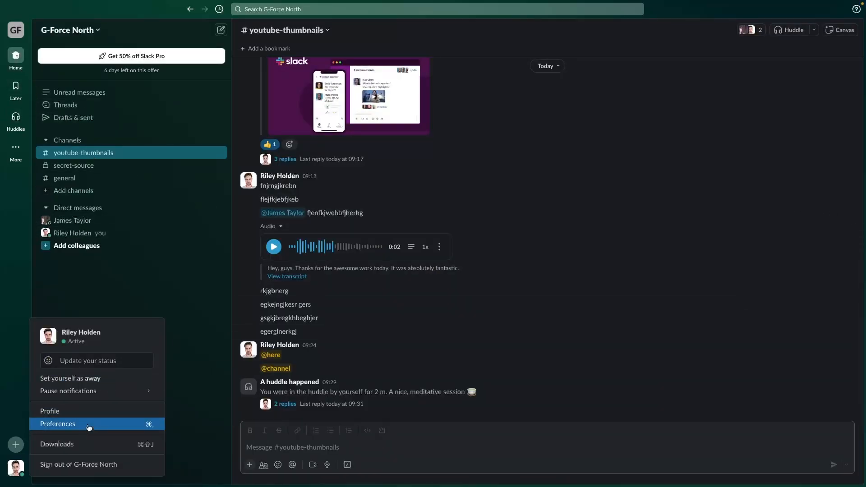
click(89, 425)
click(316, 192)
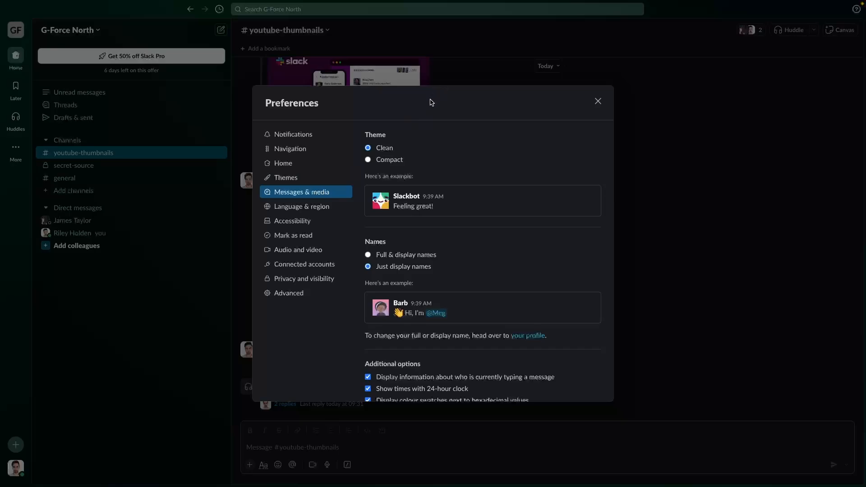
click(389, 160)
click(387, 150)
click(390, 160)
click(383, 148)
click(393, 162)
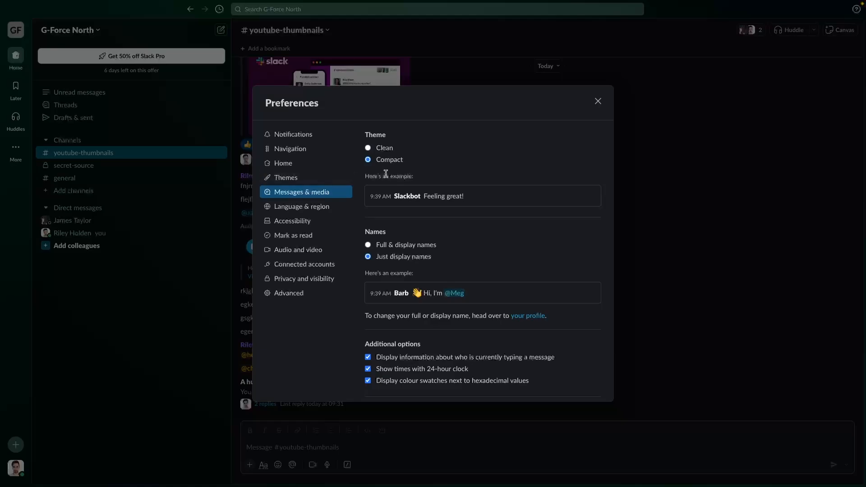
click(384, 148)
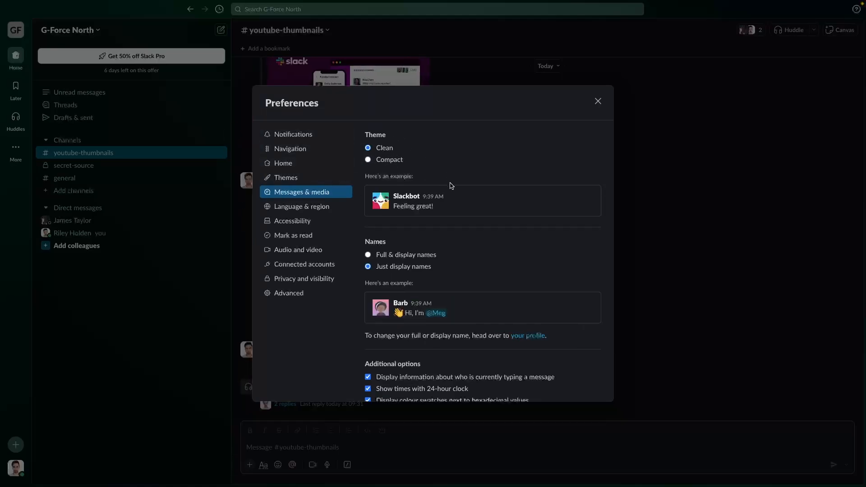
- Compare the name display options and keep showing just display names
scroll(467, 213, down, 1)
click(383, 232)
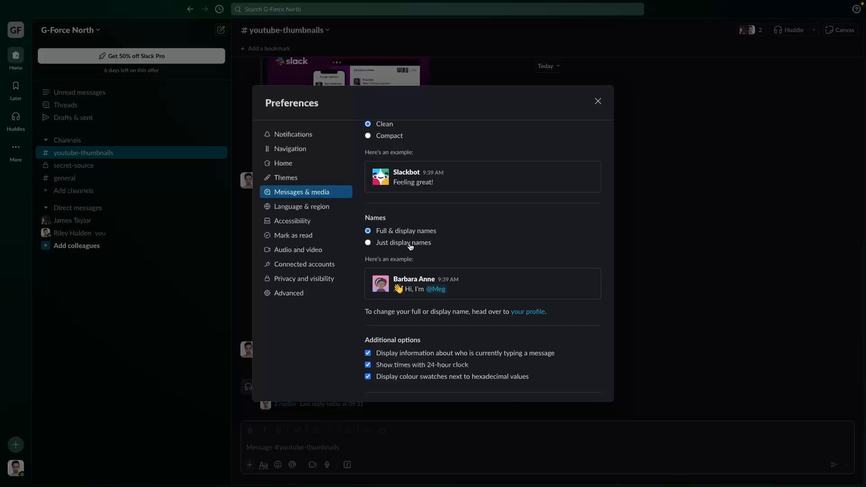
click(411, 246)
click(408, 235)
click(408, 246)
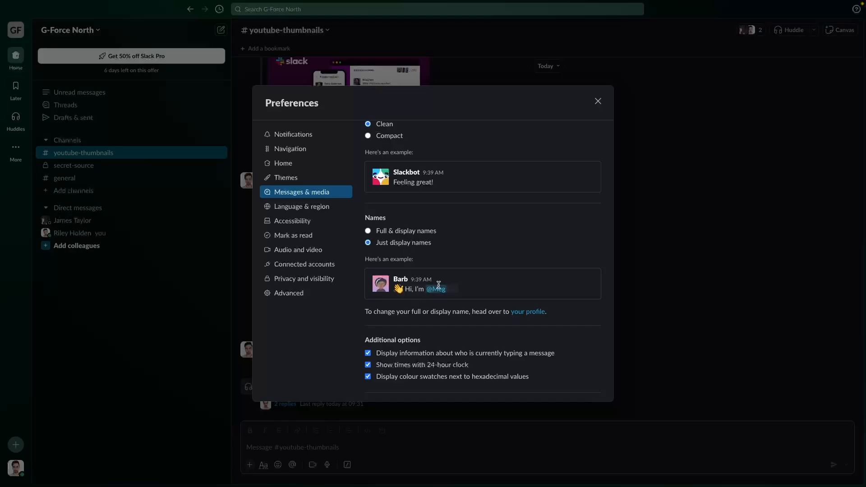
- Browse Language & region, Accessibility (zoom back to 100%), Mark as read, and Audio & video settings
click(321, 207)
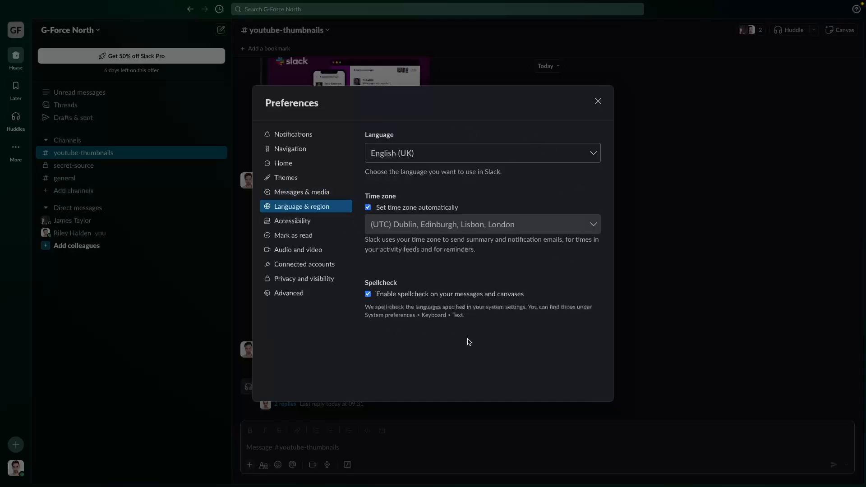
click(343, 221)
click(386, 193)
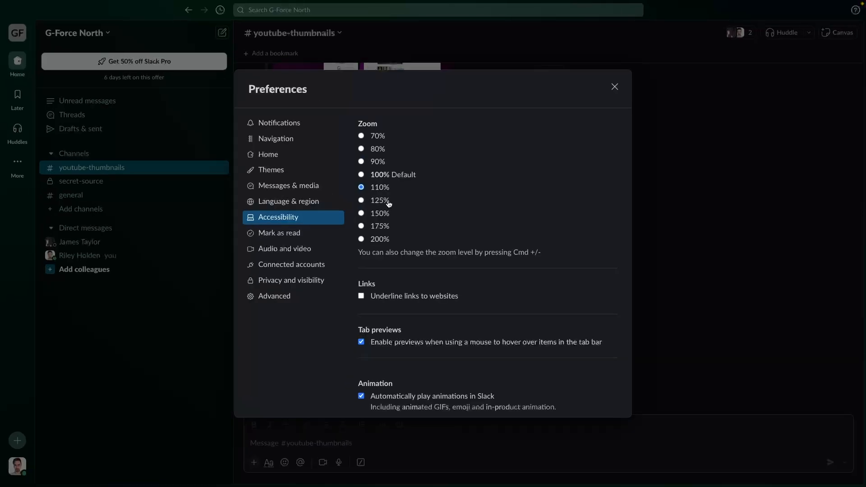
click(383, 174)
click(327, 237)
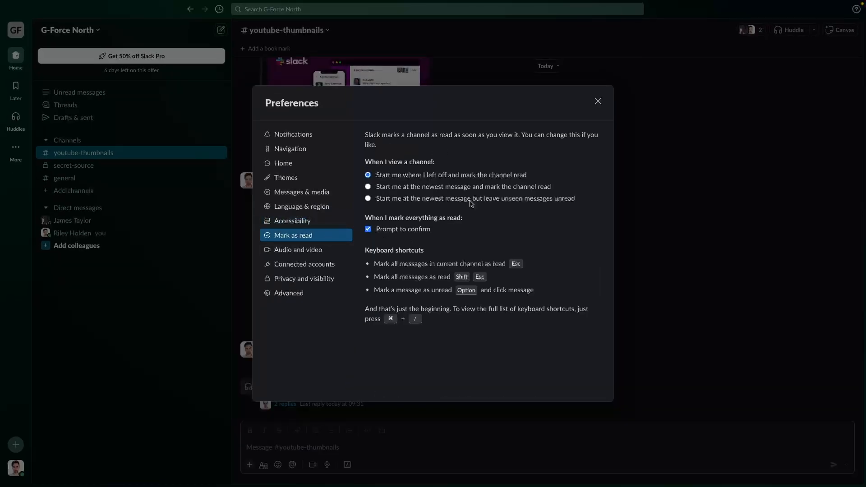
click(315, 249)
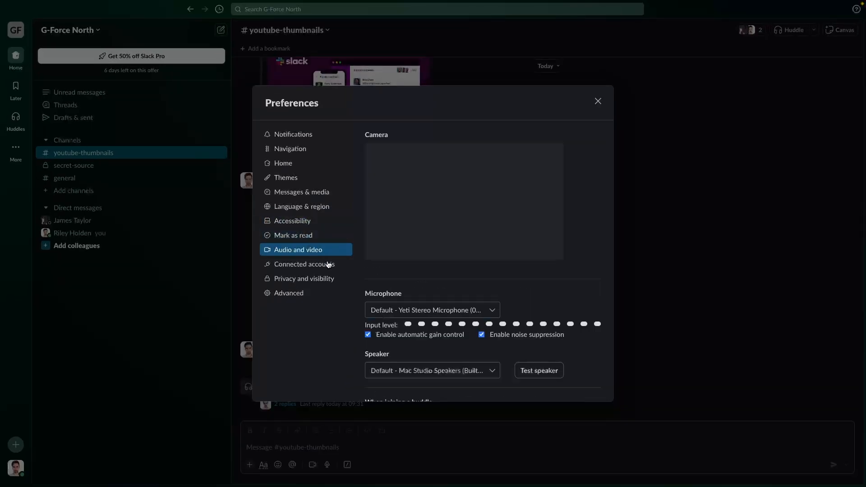
scroll(464, 272, down, 3)
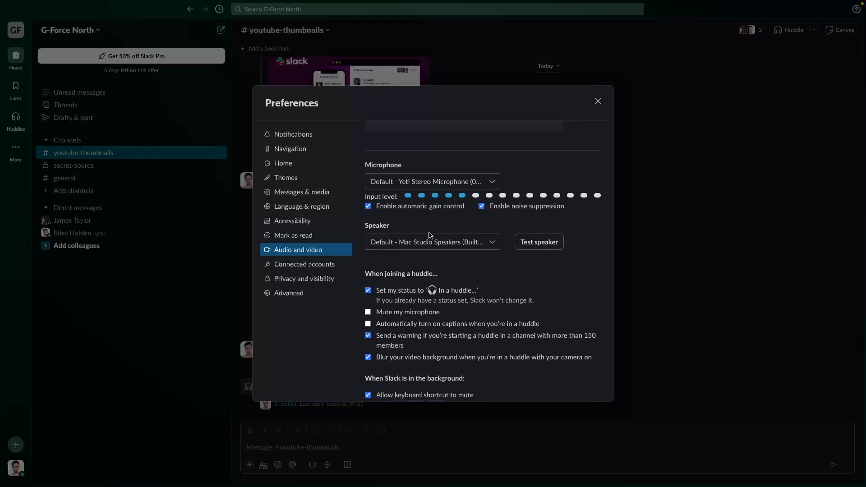
scroll(465, 273, down, 5)
scroll(465, 271, up, 3)
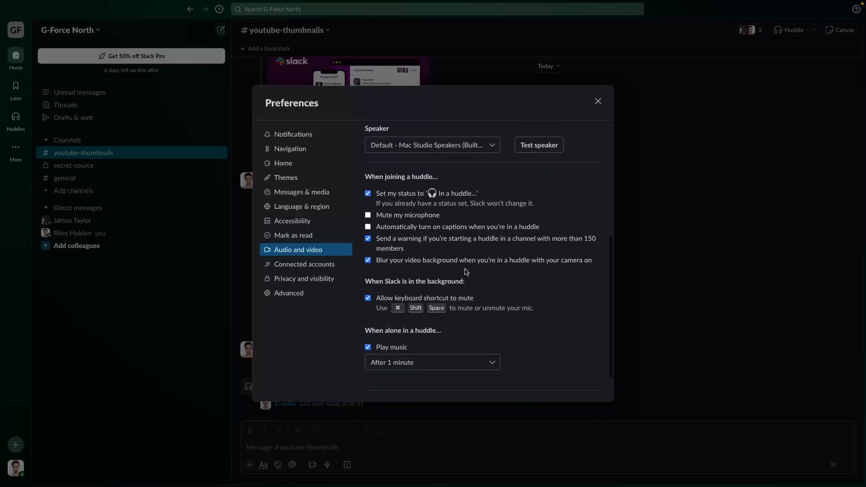
- Close the preferences window and bring up your profile details beside the channel
click(598, 101)
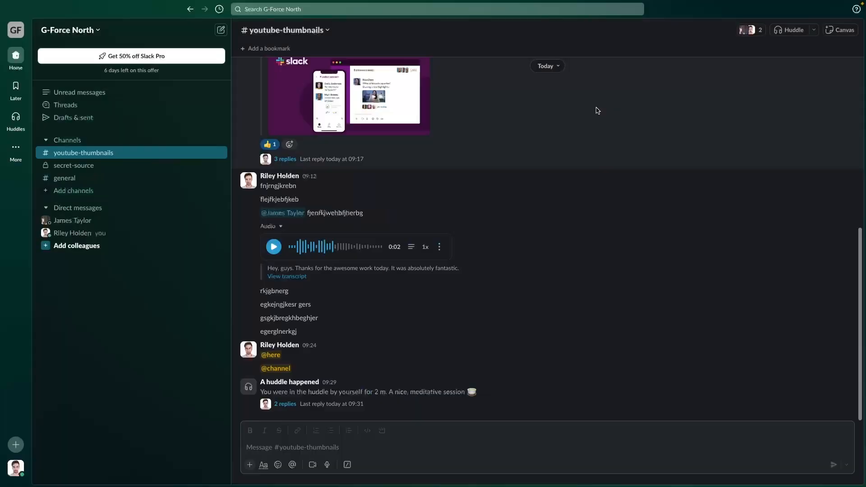
click(16, 468)
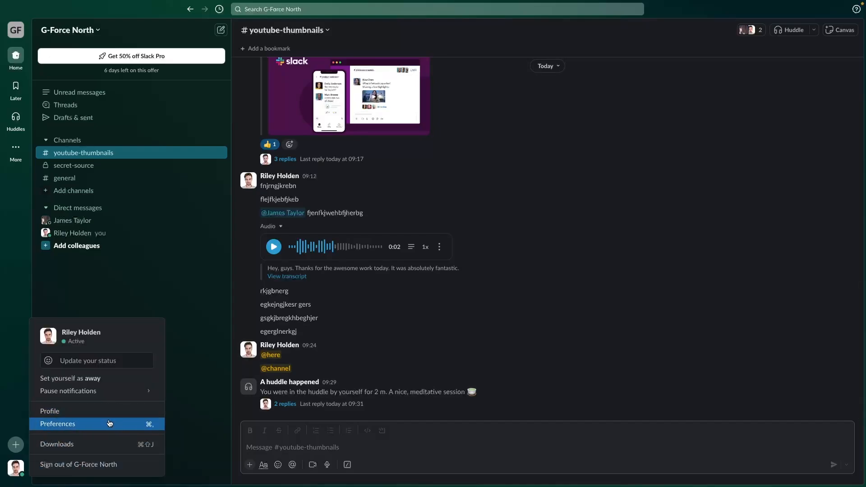
click(63, 412)
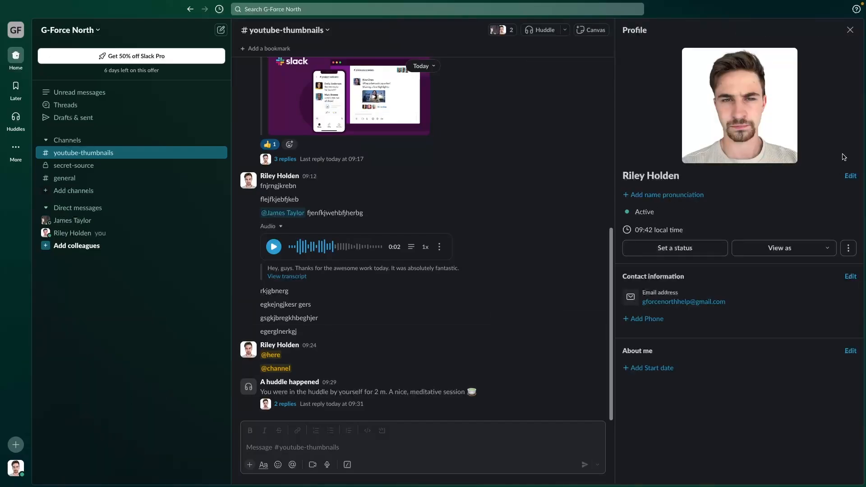
- Edit the profile, keep the UTC Dublin time zone, and save the changes
click(849, 177)
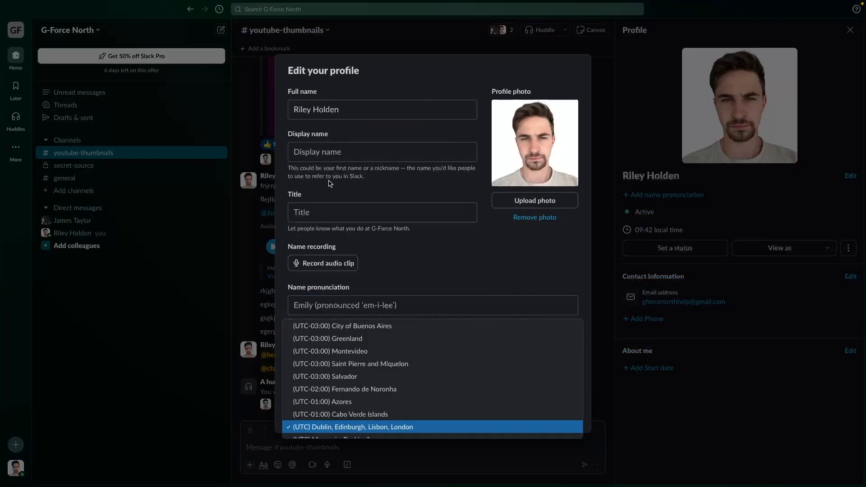
click(428, 278)
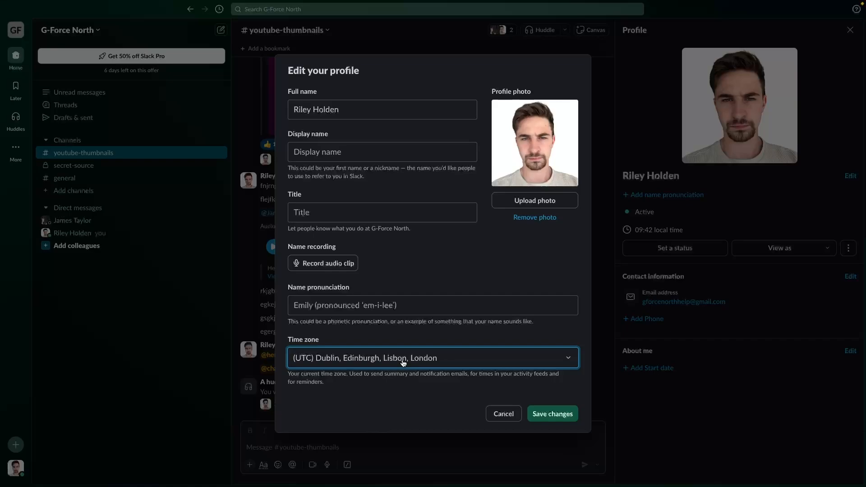
click(320, 303)
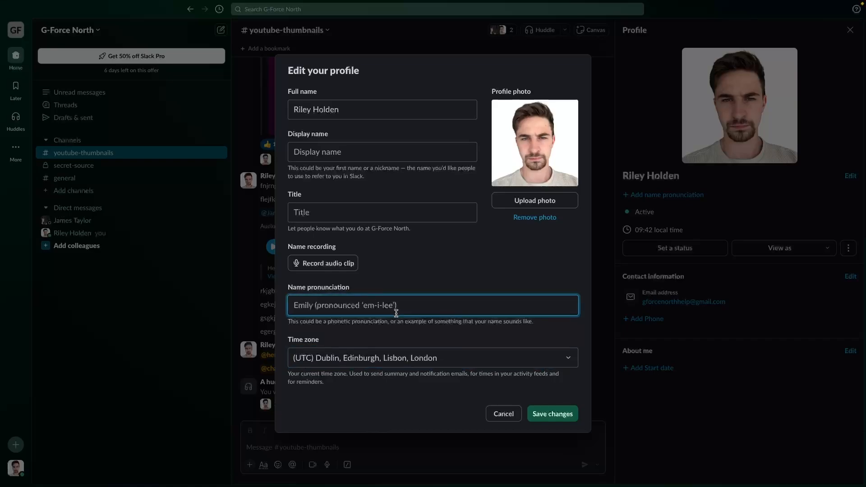
click(552, 414)
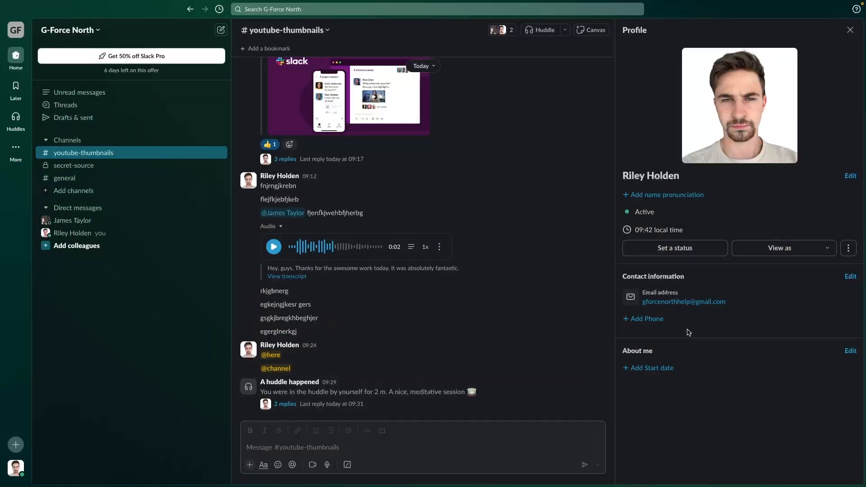
click(16, 468)
- Pause notifications for 2 hours, until 11:43, and switch your availability from Active to Away
mouse_move(64, 392)
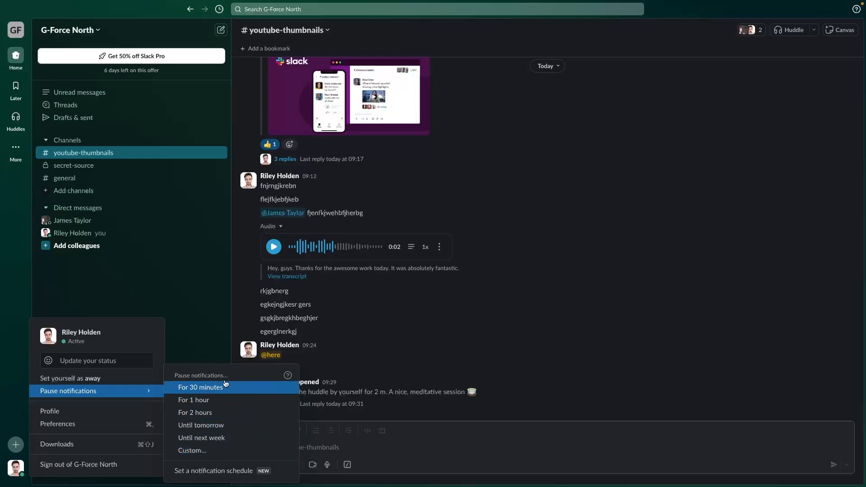
click(214, 413)
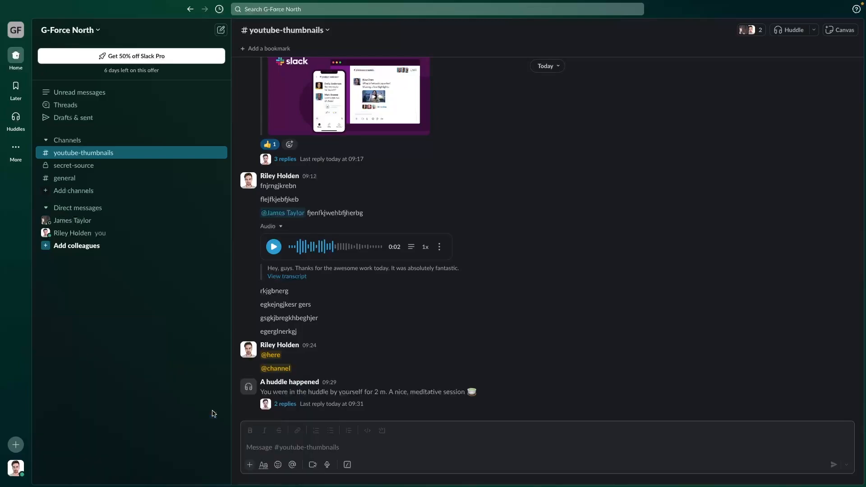
click(20, 466)
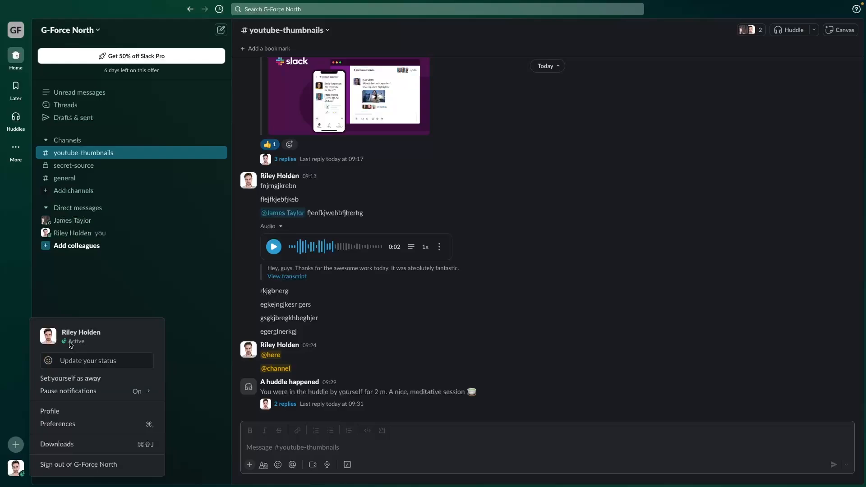
click(93, 383)
click(16, 468)
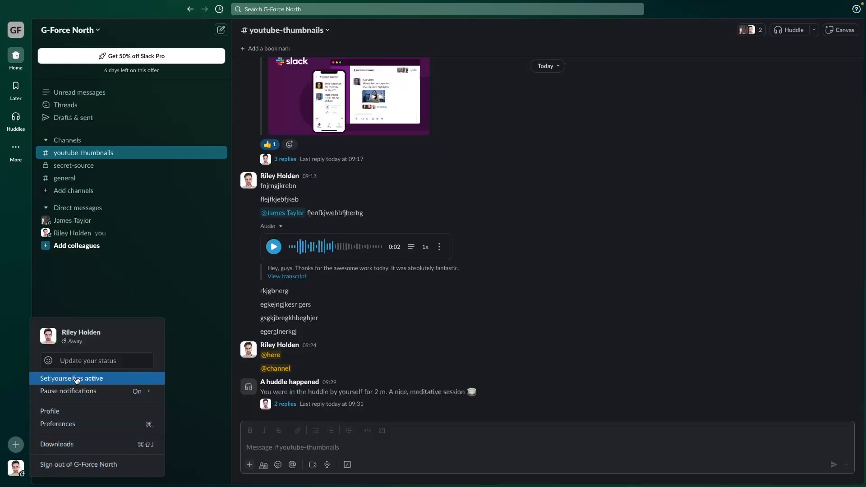
- Save the 'In a meeting' preset status with its calendar emoji, clearing after 1 hour
click(85, 361)
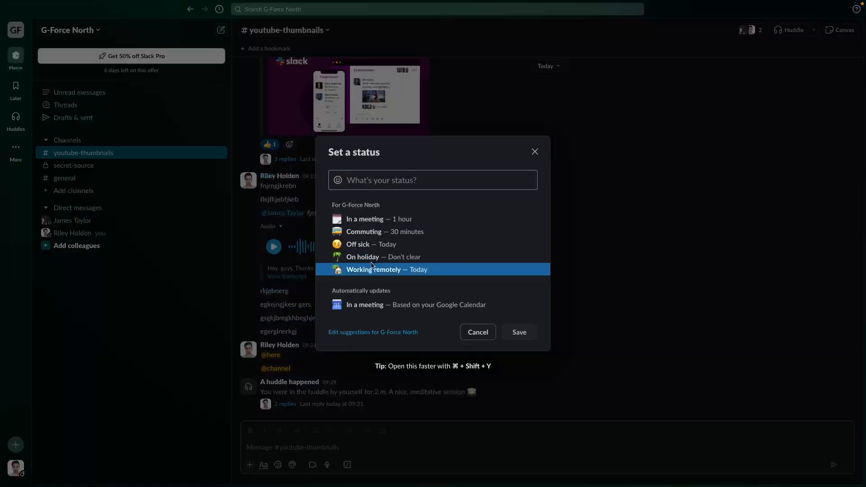
click(410, 220)
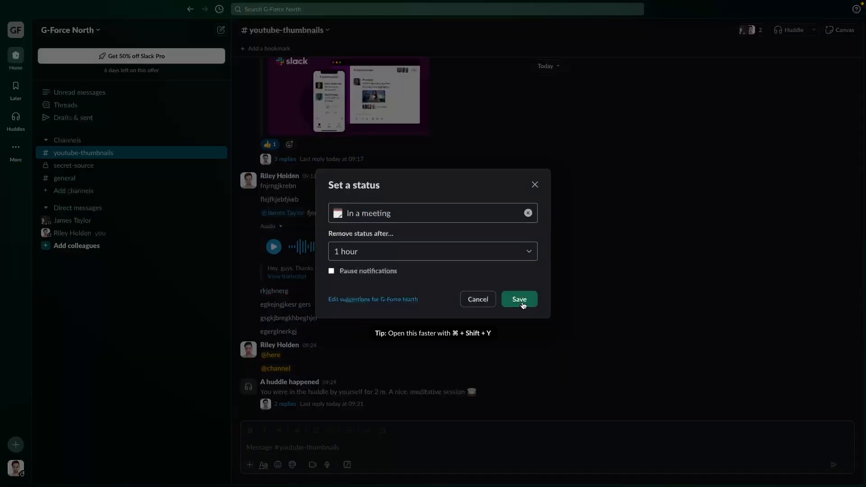
click(523, 306)
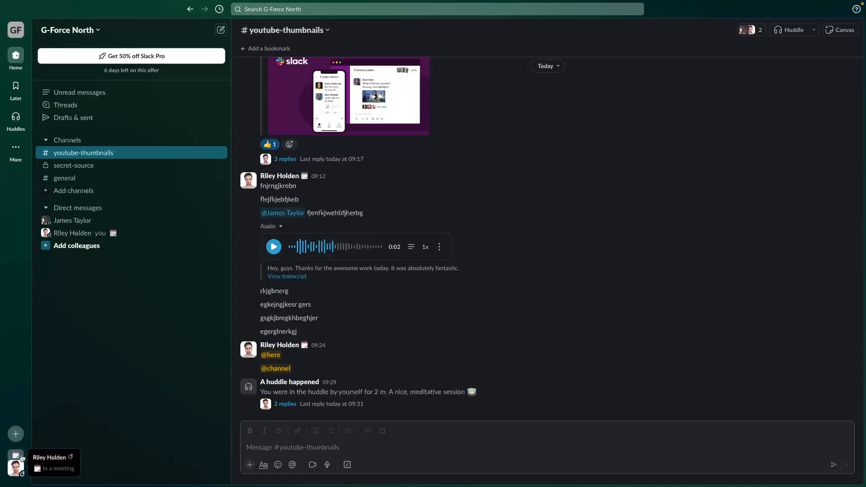